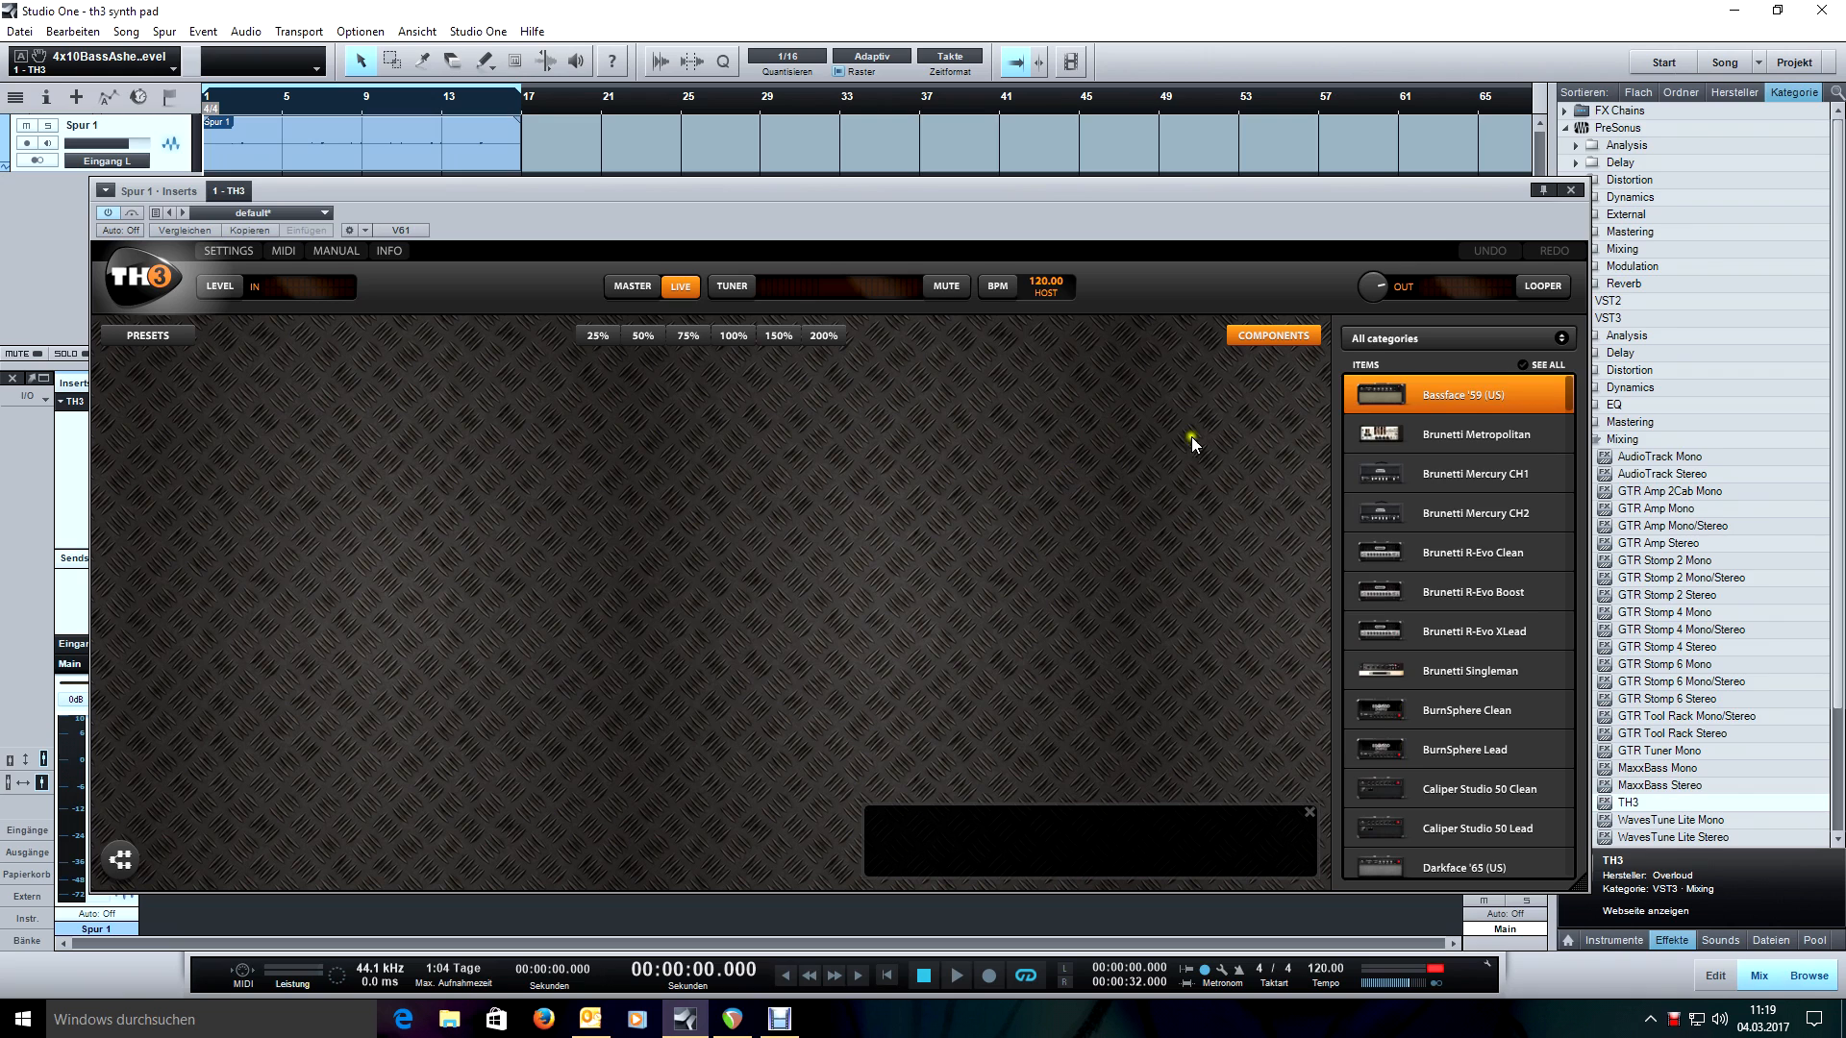
# Add the GOP organizer from the Pitch category to the empty rig and play the track through it.
pyautogui.click(1399, 342)
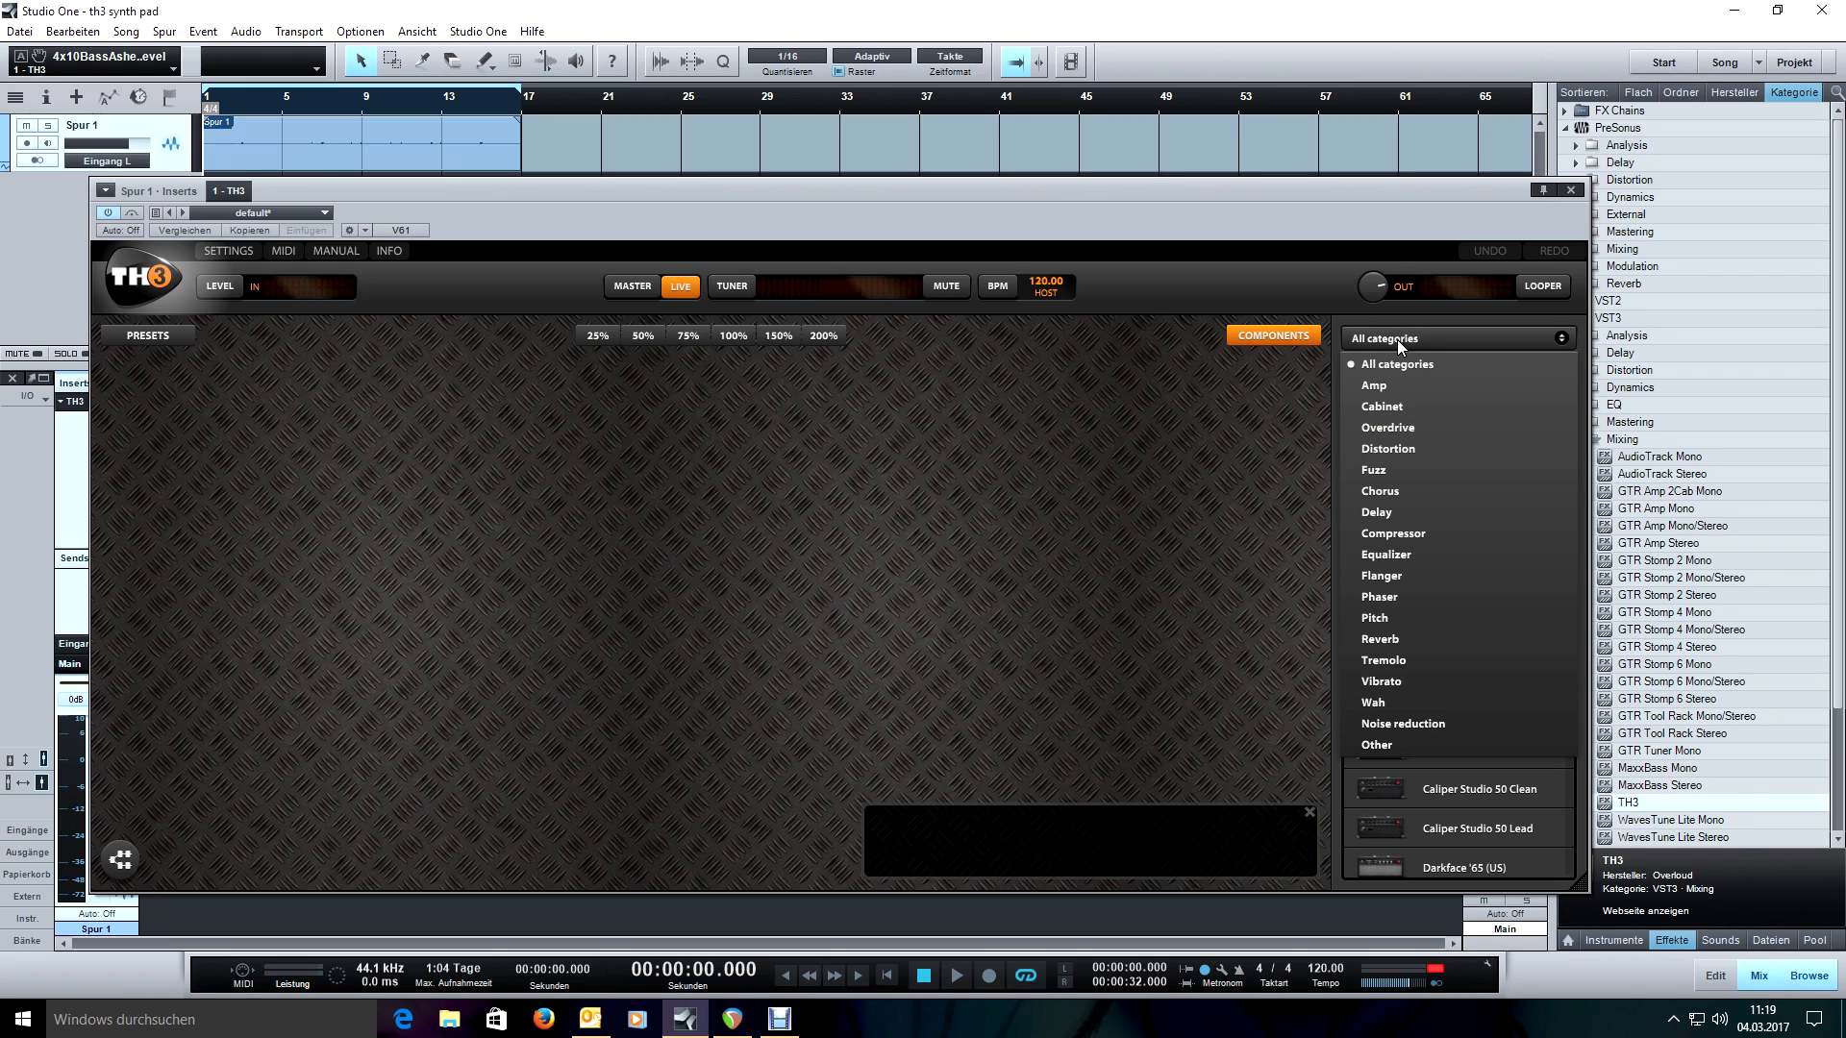
pyautogui.click(1445, 616)
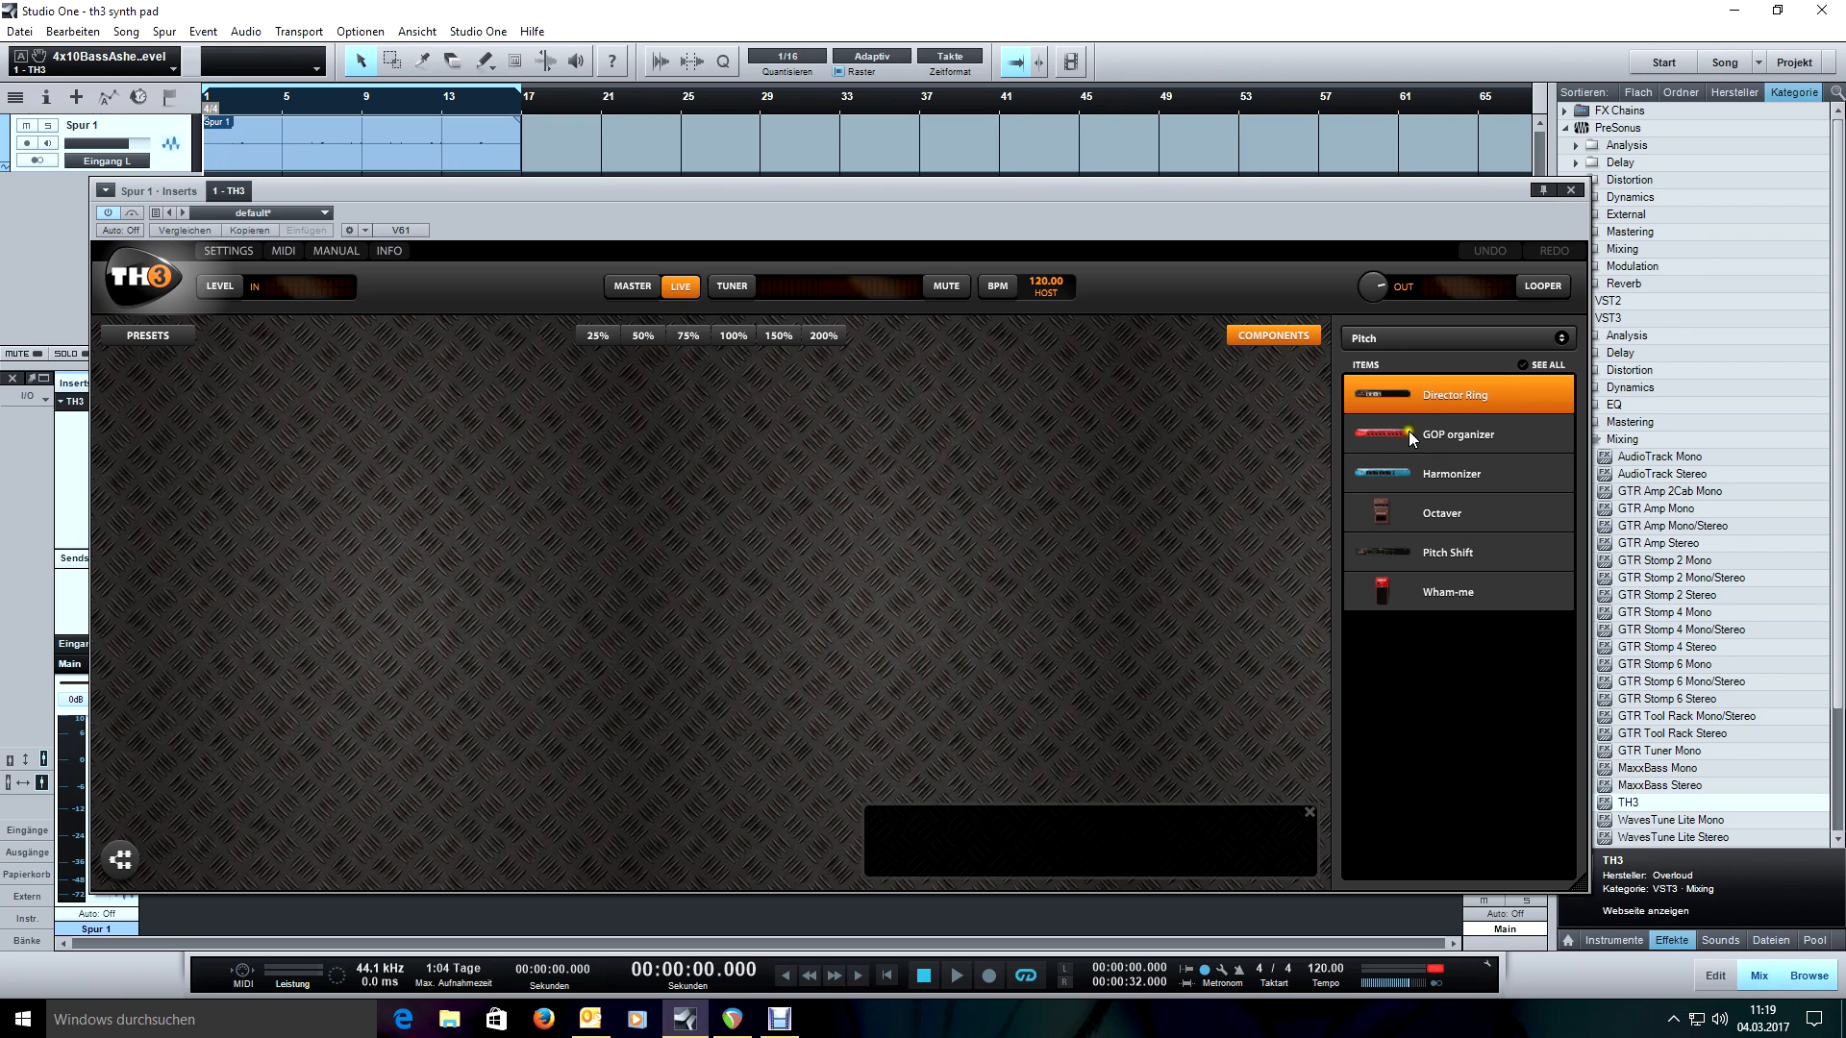
pyautogui.moveTo(1409, 436); pyautogui.dragTo(857, 507)
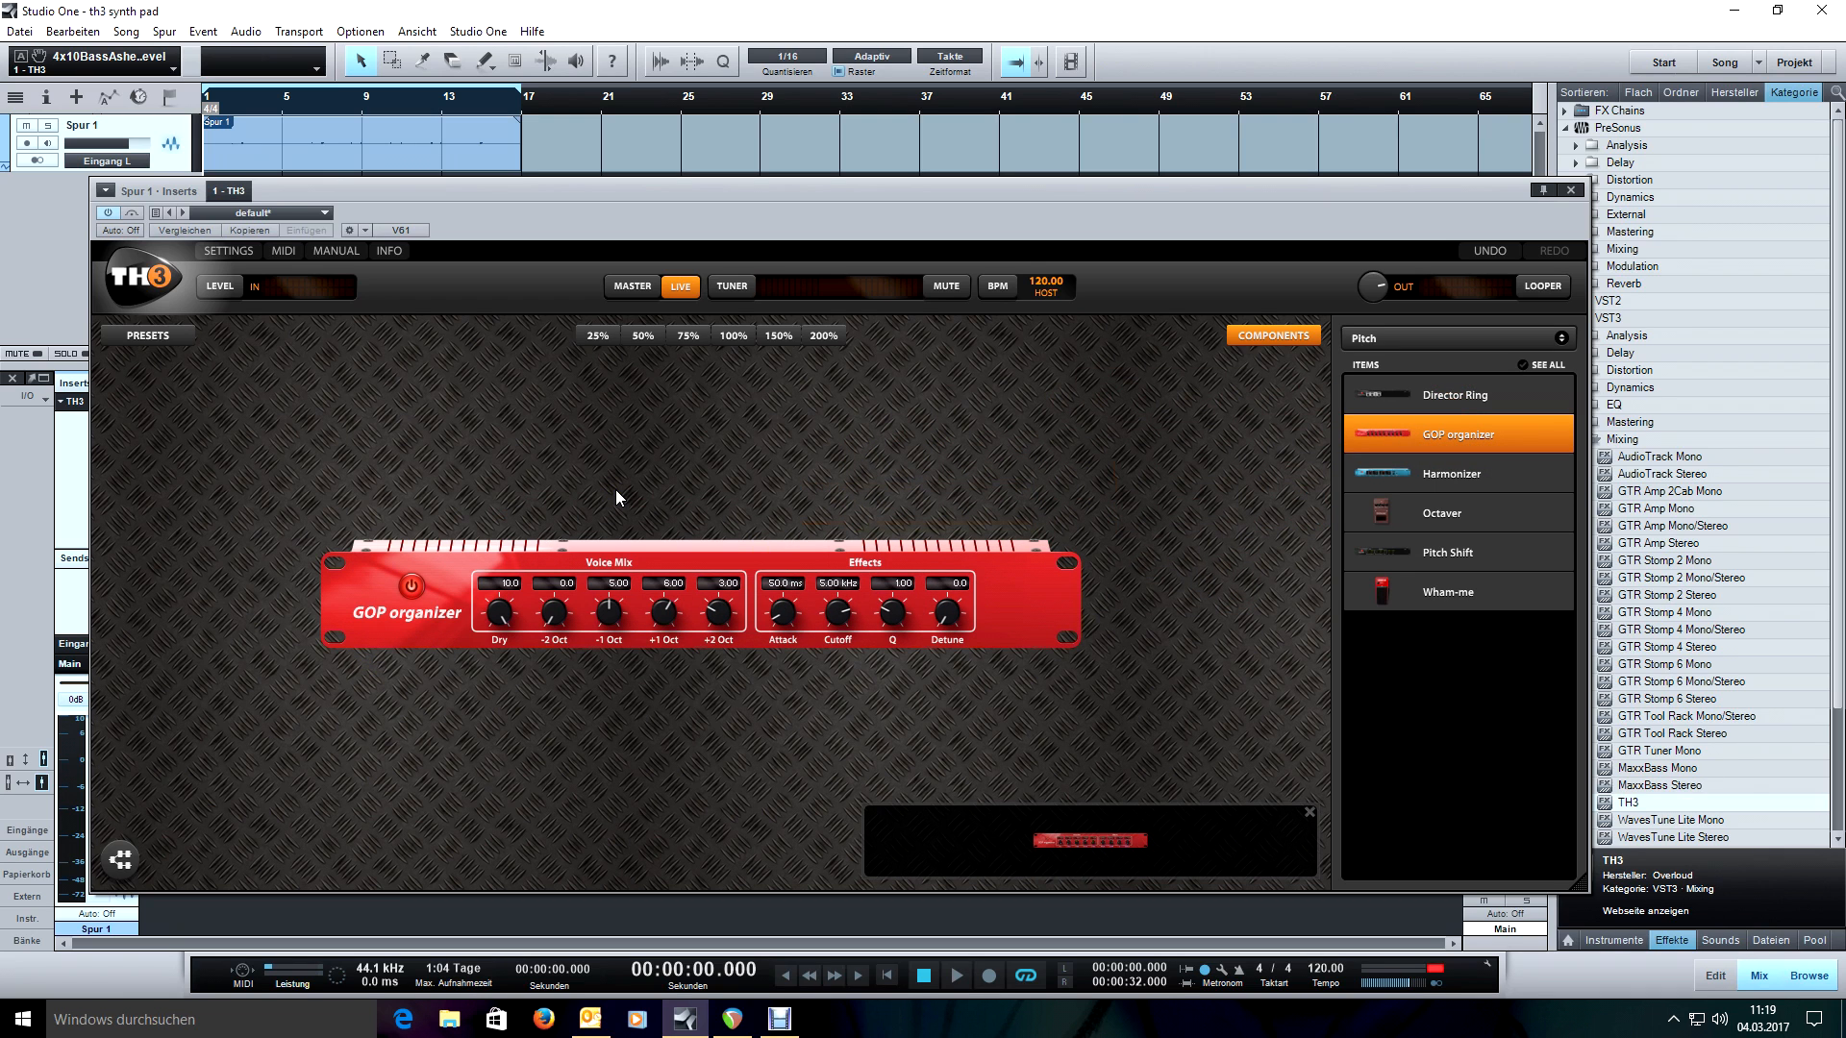
pyautogui.press('space')
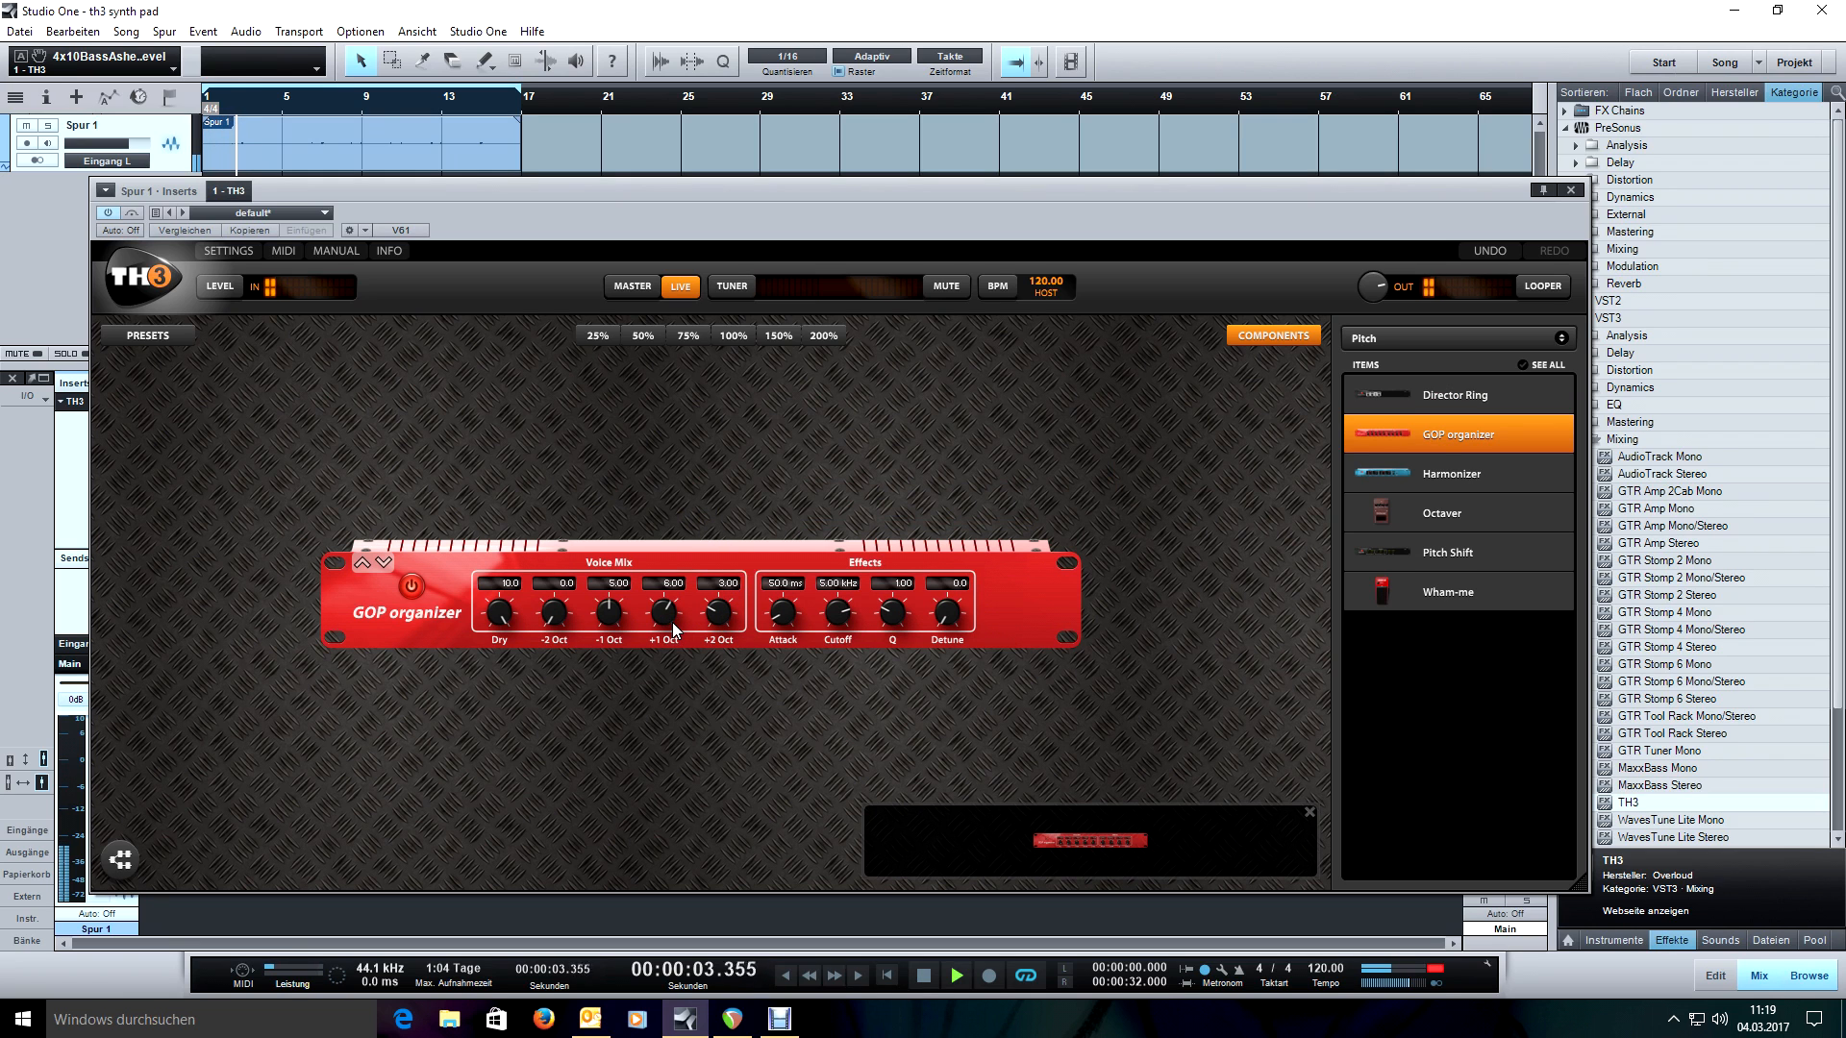
pyautogui.press('space')
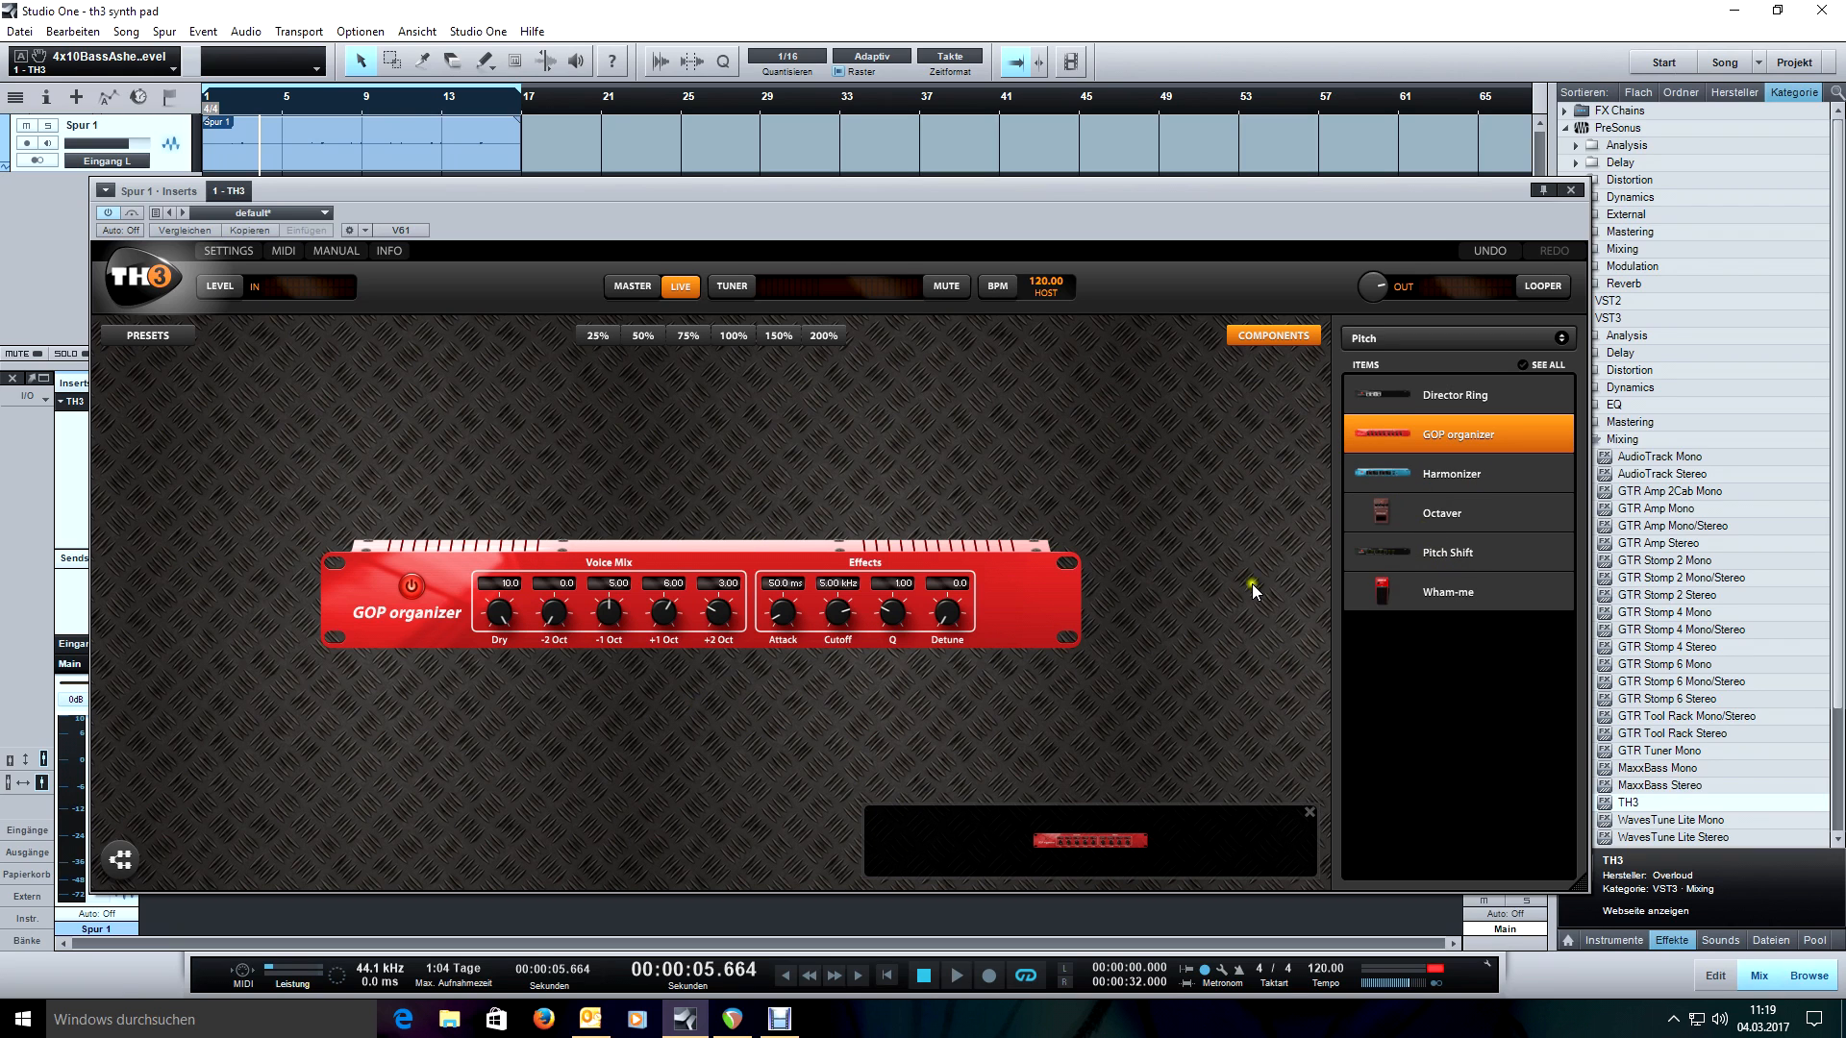
# Replace the GOP organizer with Pitch Shift and set its coarse pitch to 12.
pyautogui.rightClick(998, 590)
pyautogui.moveTo(989, 548)
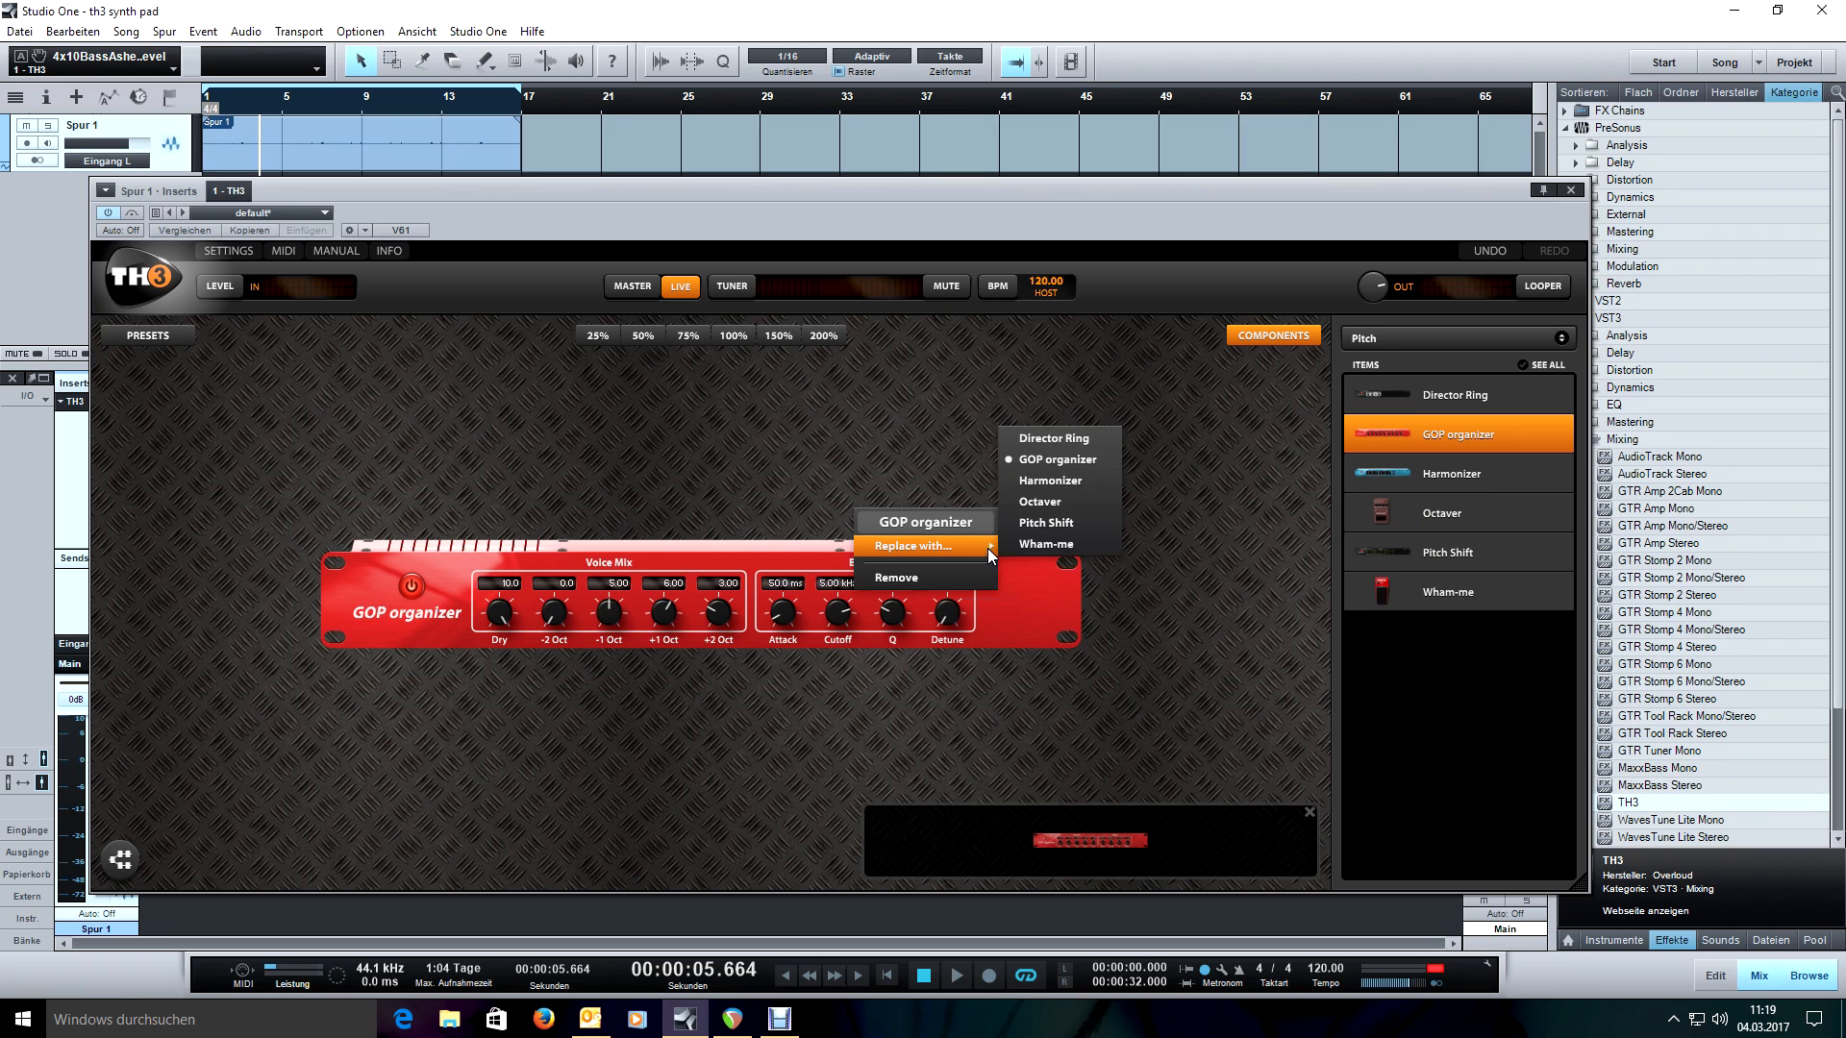
pyautogui.click(1054, 524)
pyautogui.moveTo(504, 619); pyautogui.dragTo(476, 267)
# Set the Pitch Shift mix to 50% and play the track from the start to audition it.
pyautogui.doubleClick(788, 620)
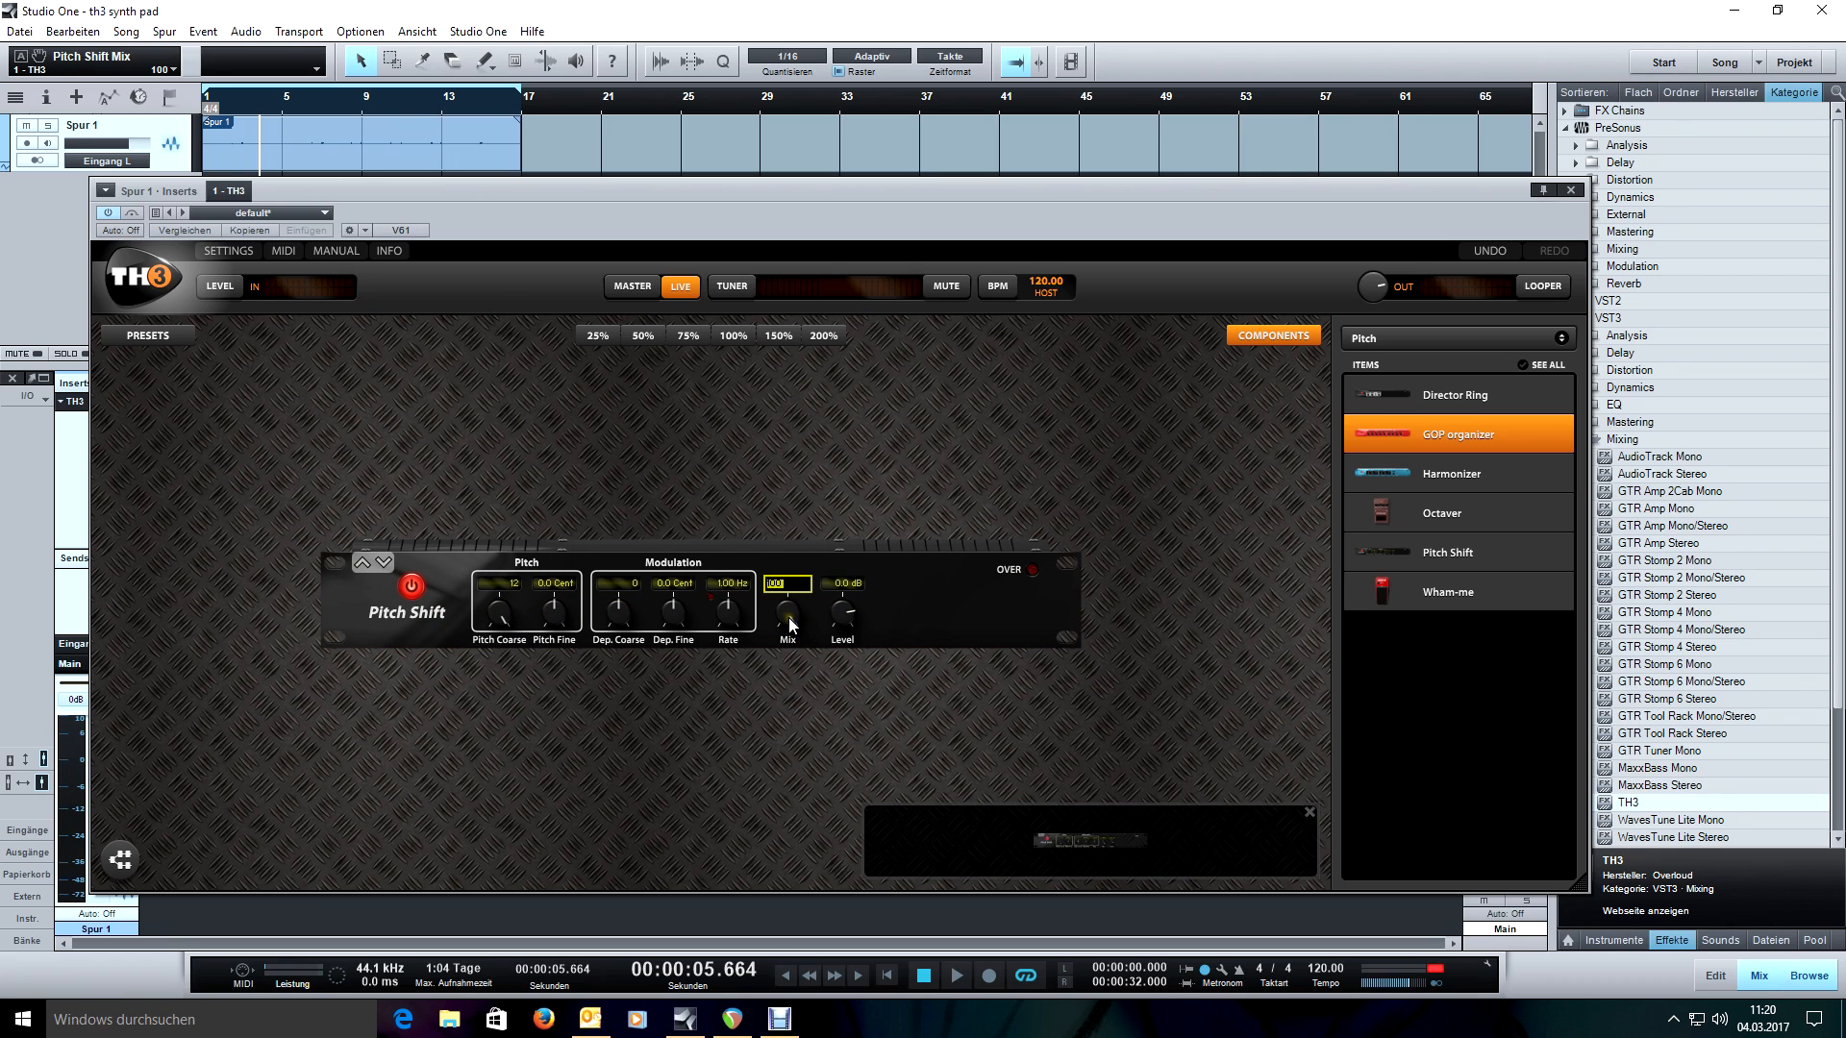
pyautogui.write('50')
pyautogui.press('Return')
pyautogui.press(',')
pyautogui.press('space')
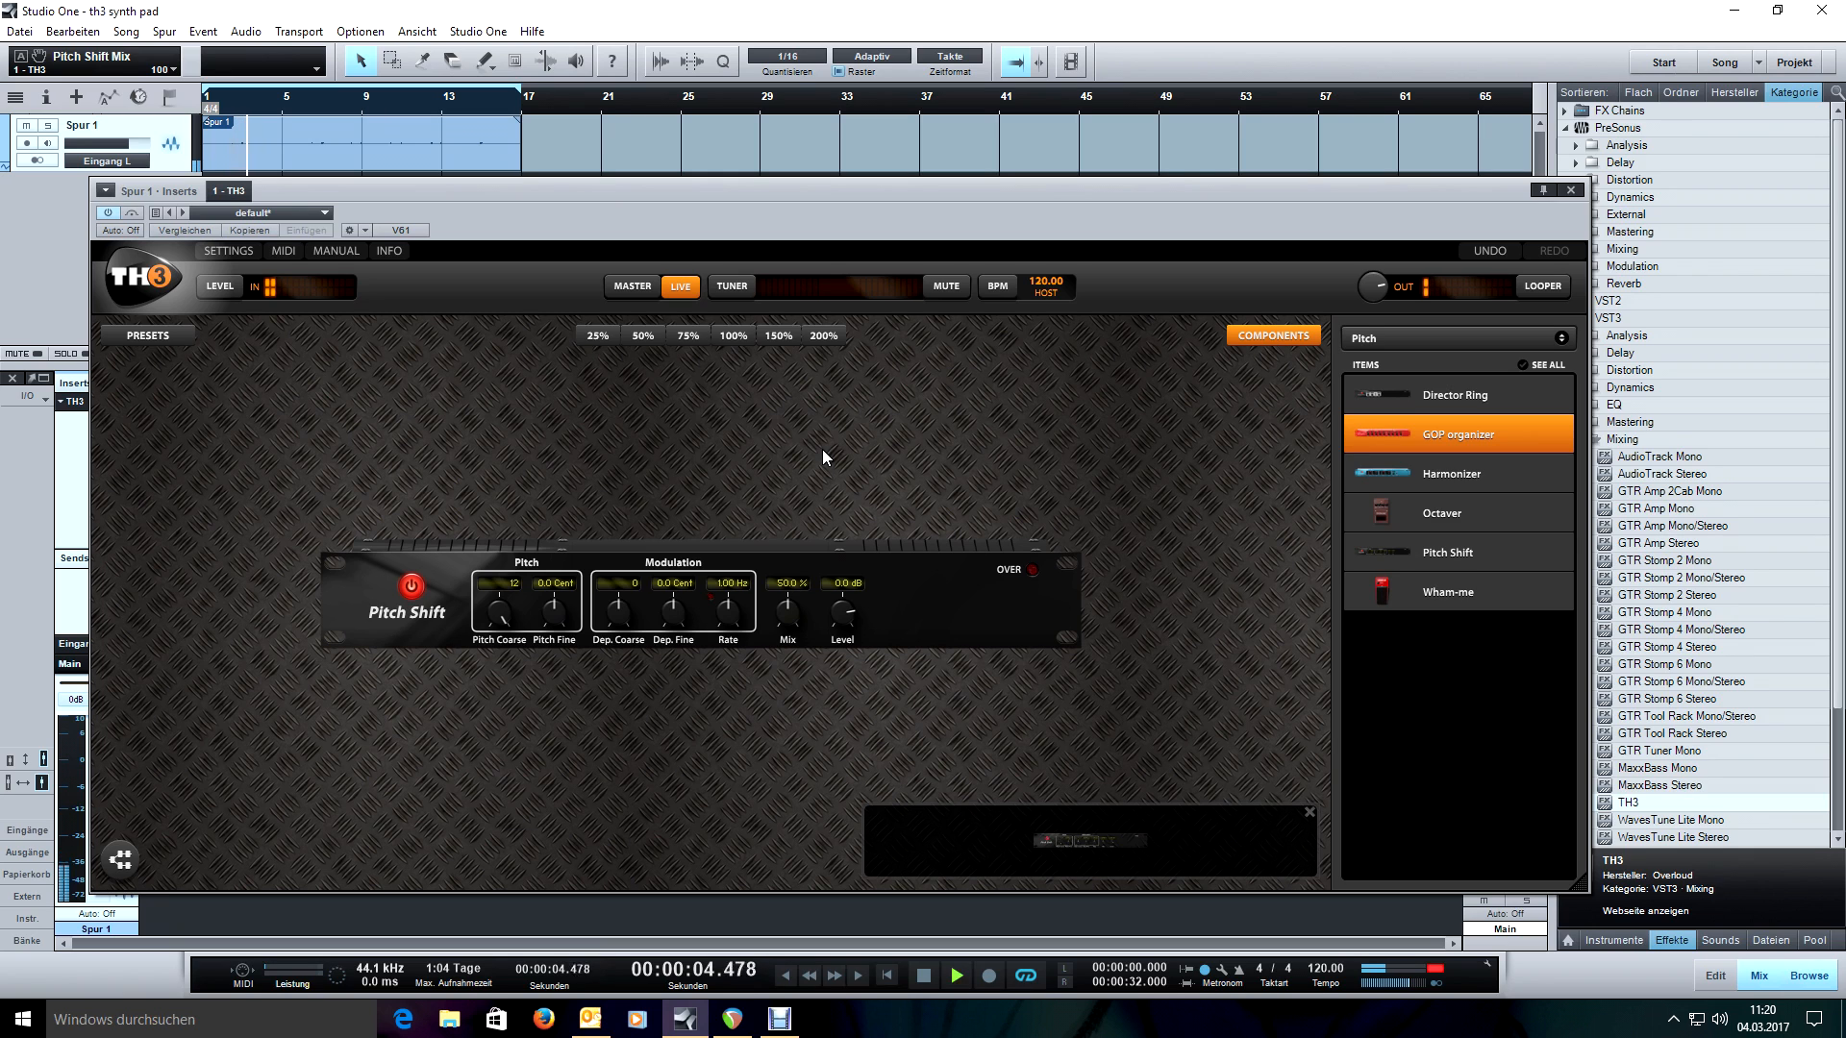
pyautogui.press('space')
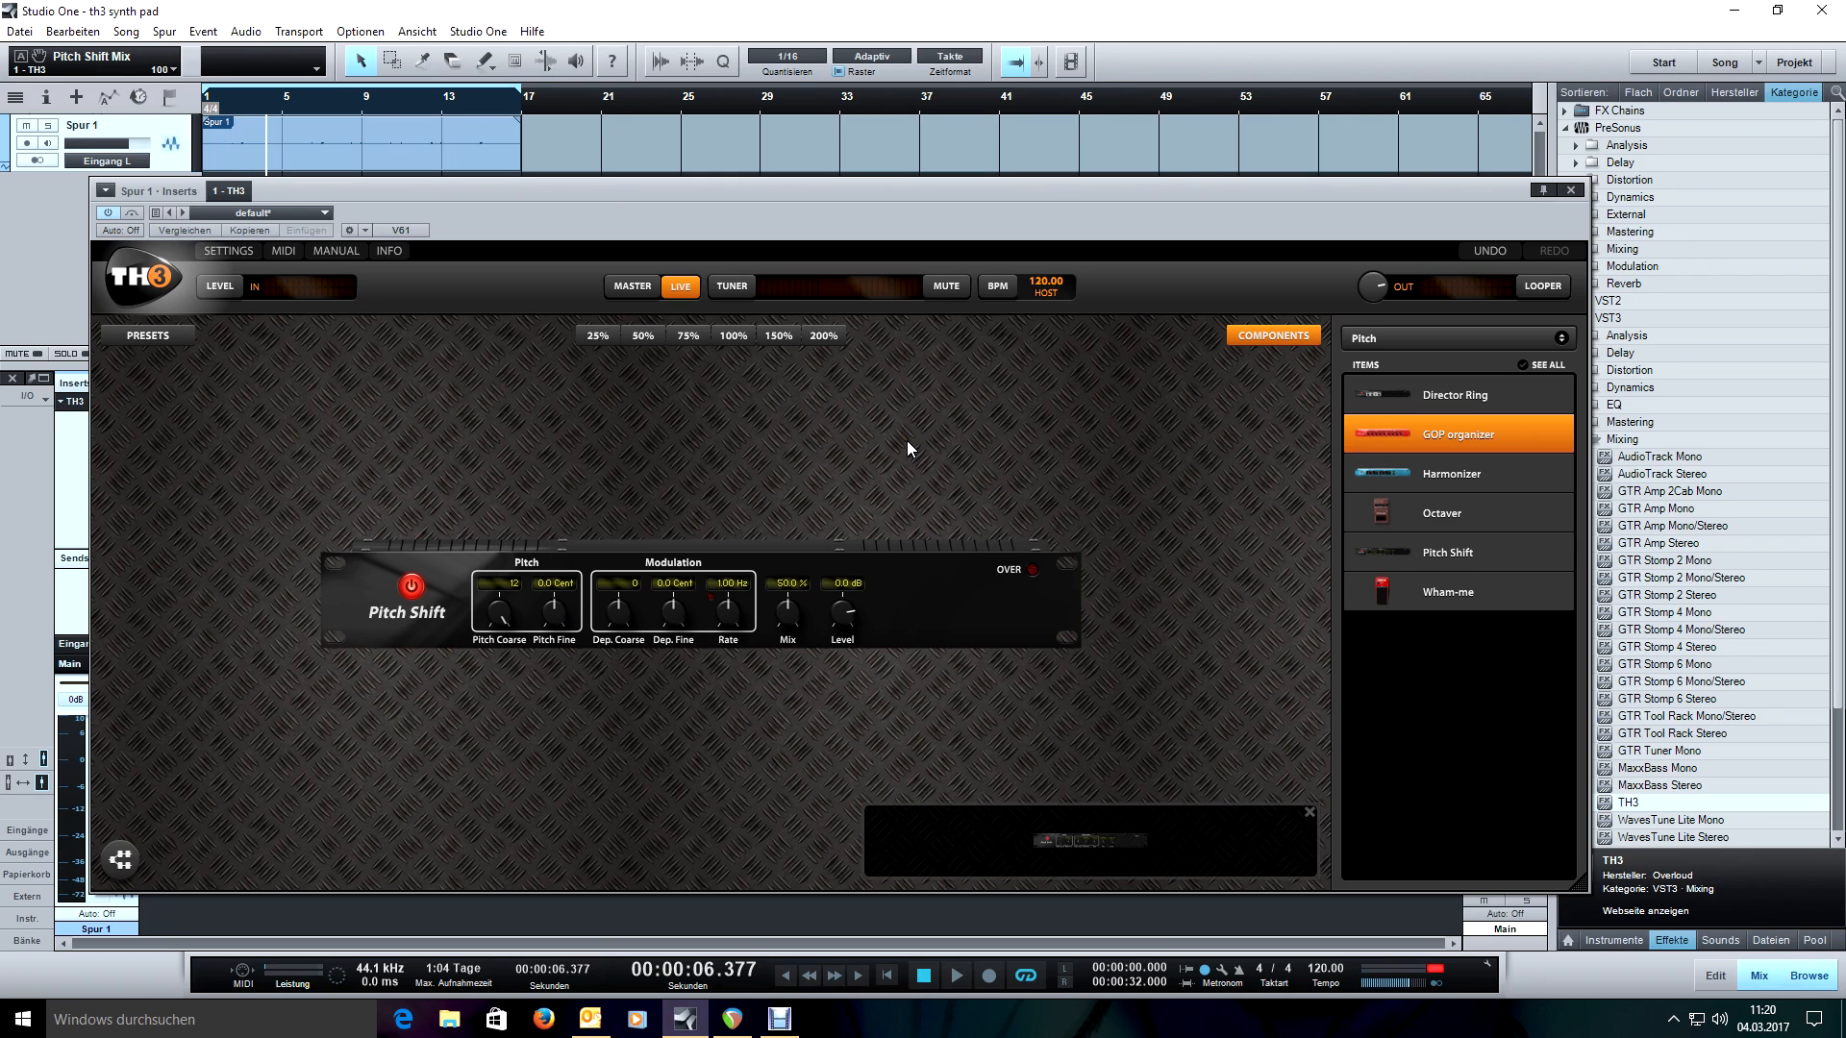
# Add the SDriveOne pedal from the Overdrive category behind the Pitch Shift.
pyautogui.click(1394, 341)
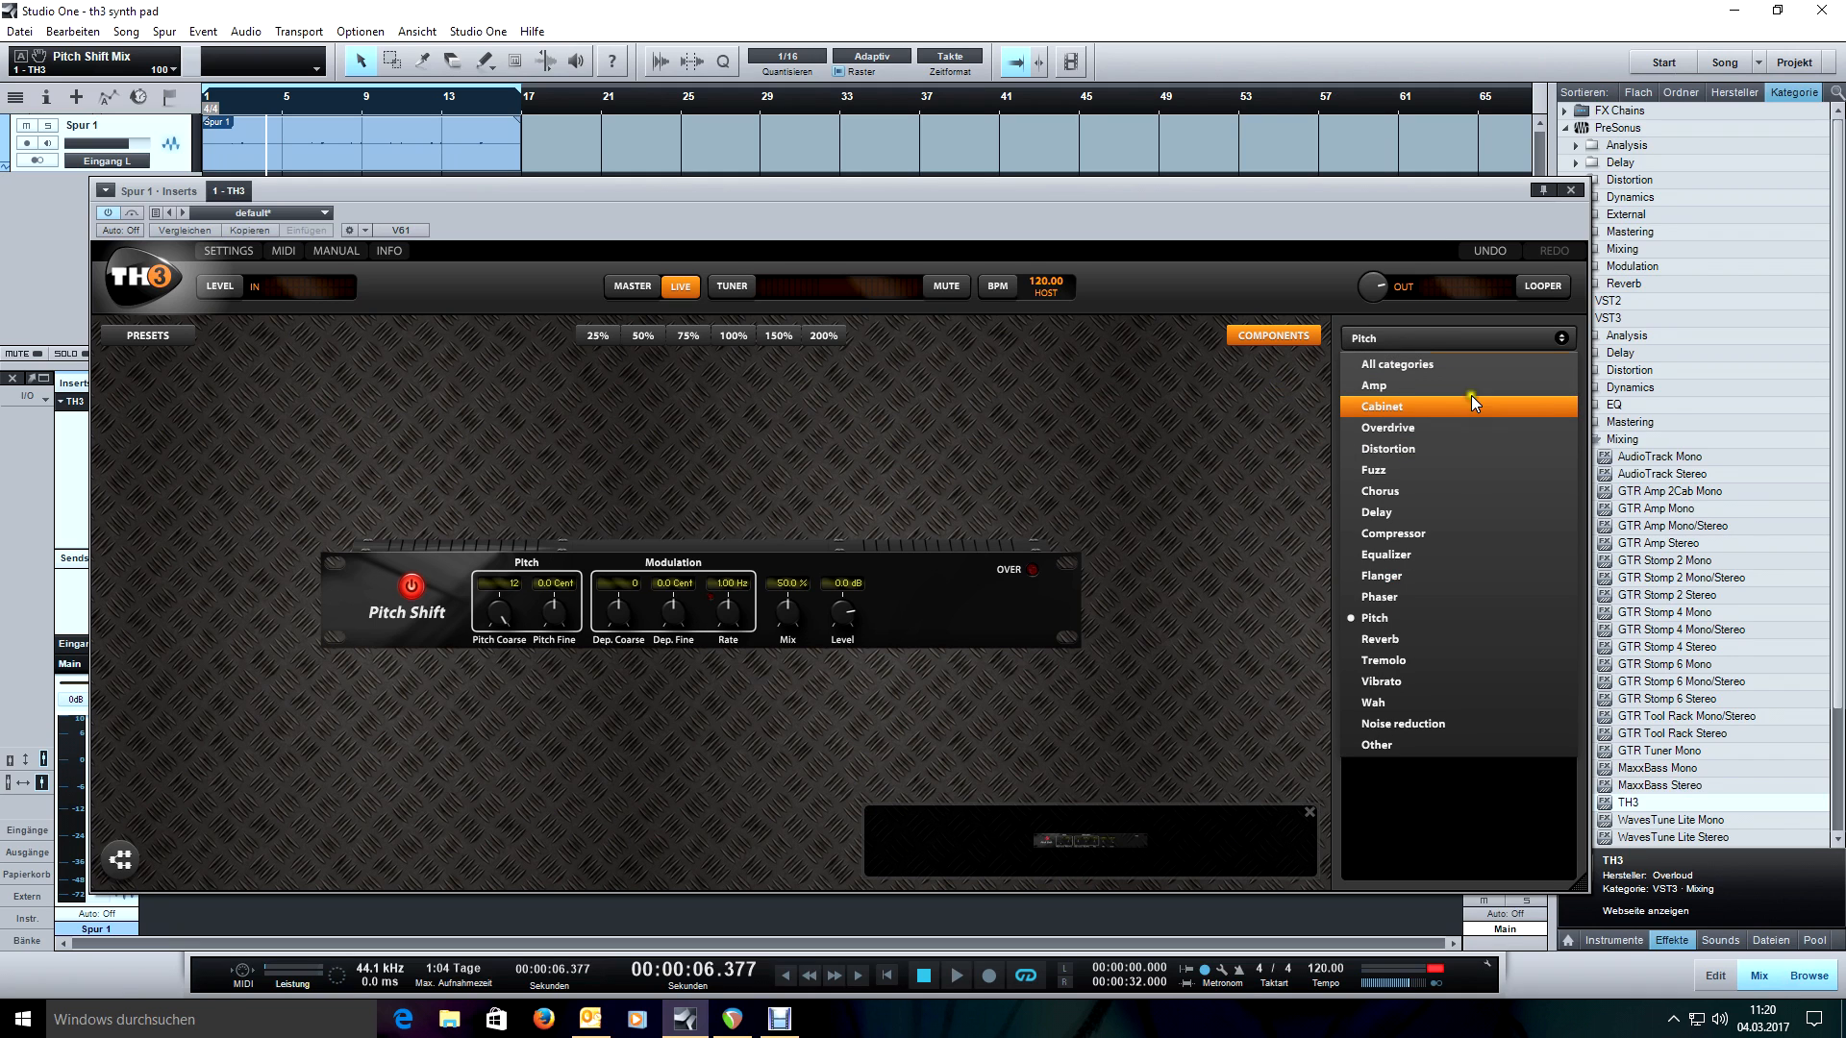
pyautogui.click(1478, 426)
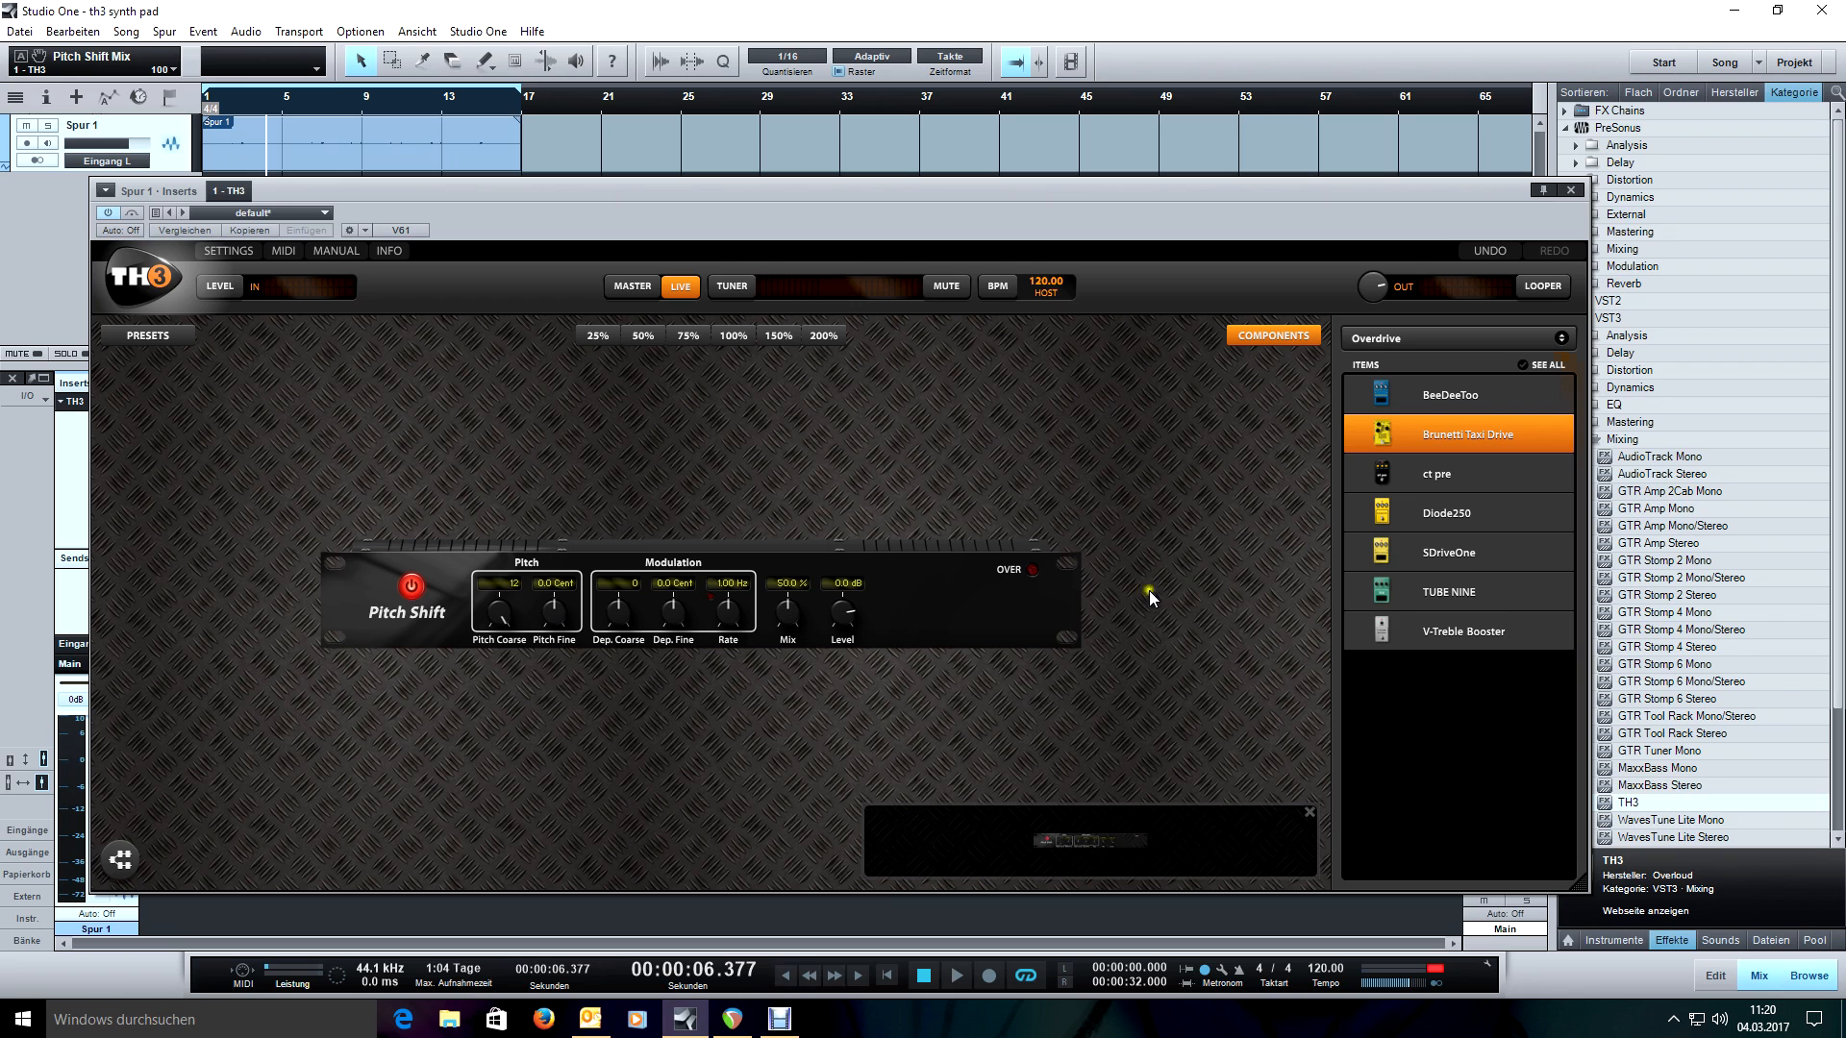
pyautogui.moveTo(1444, 561); pyautogui.dragTo(1226, 584)
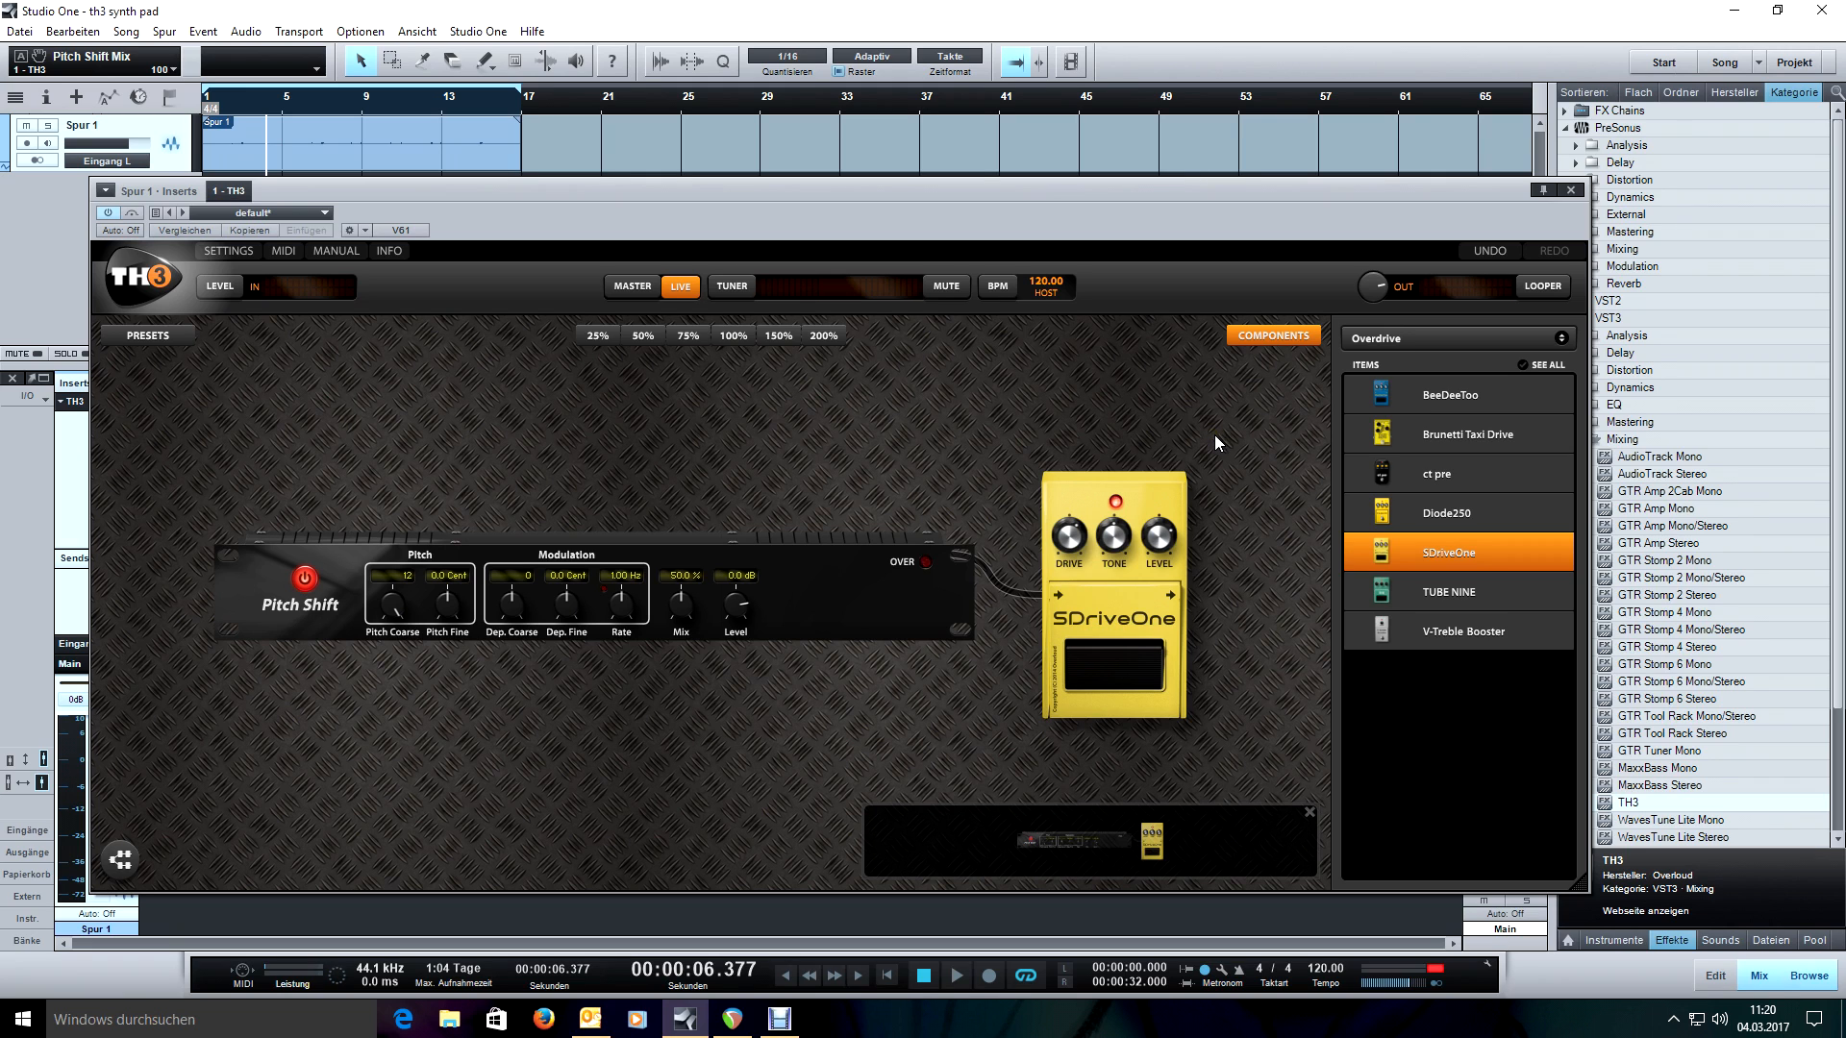
# Raise the SDriveOne's drive, keep its level at 5.00, and audition the track before returning to the start.
pyautogui.moveTo(1069, 537); pyautogui.dragTo(1065, 388)
pyautogui.moveTo(1159, 591); pyautogui.dragTo(1159, 581)
pyautogui.press('space')
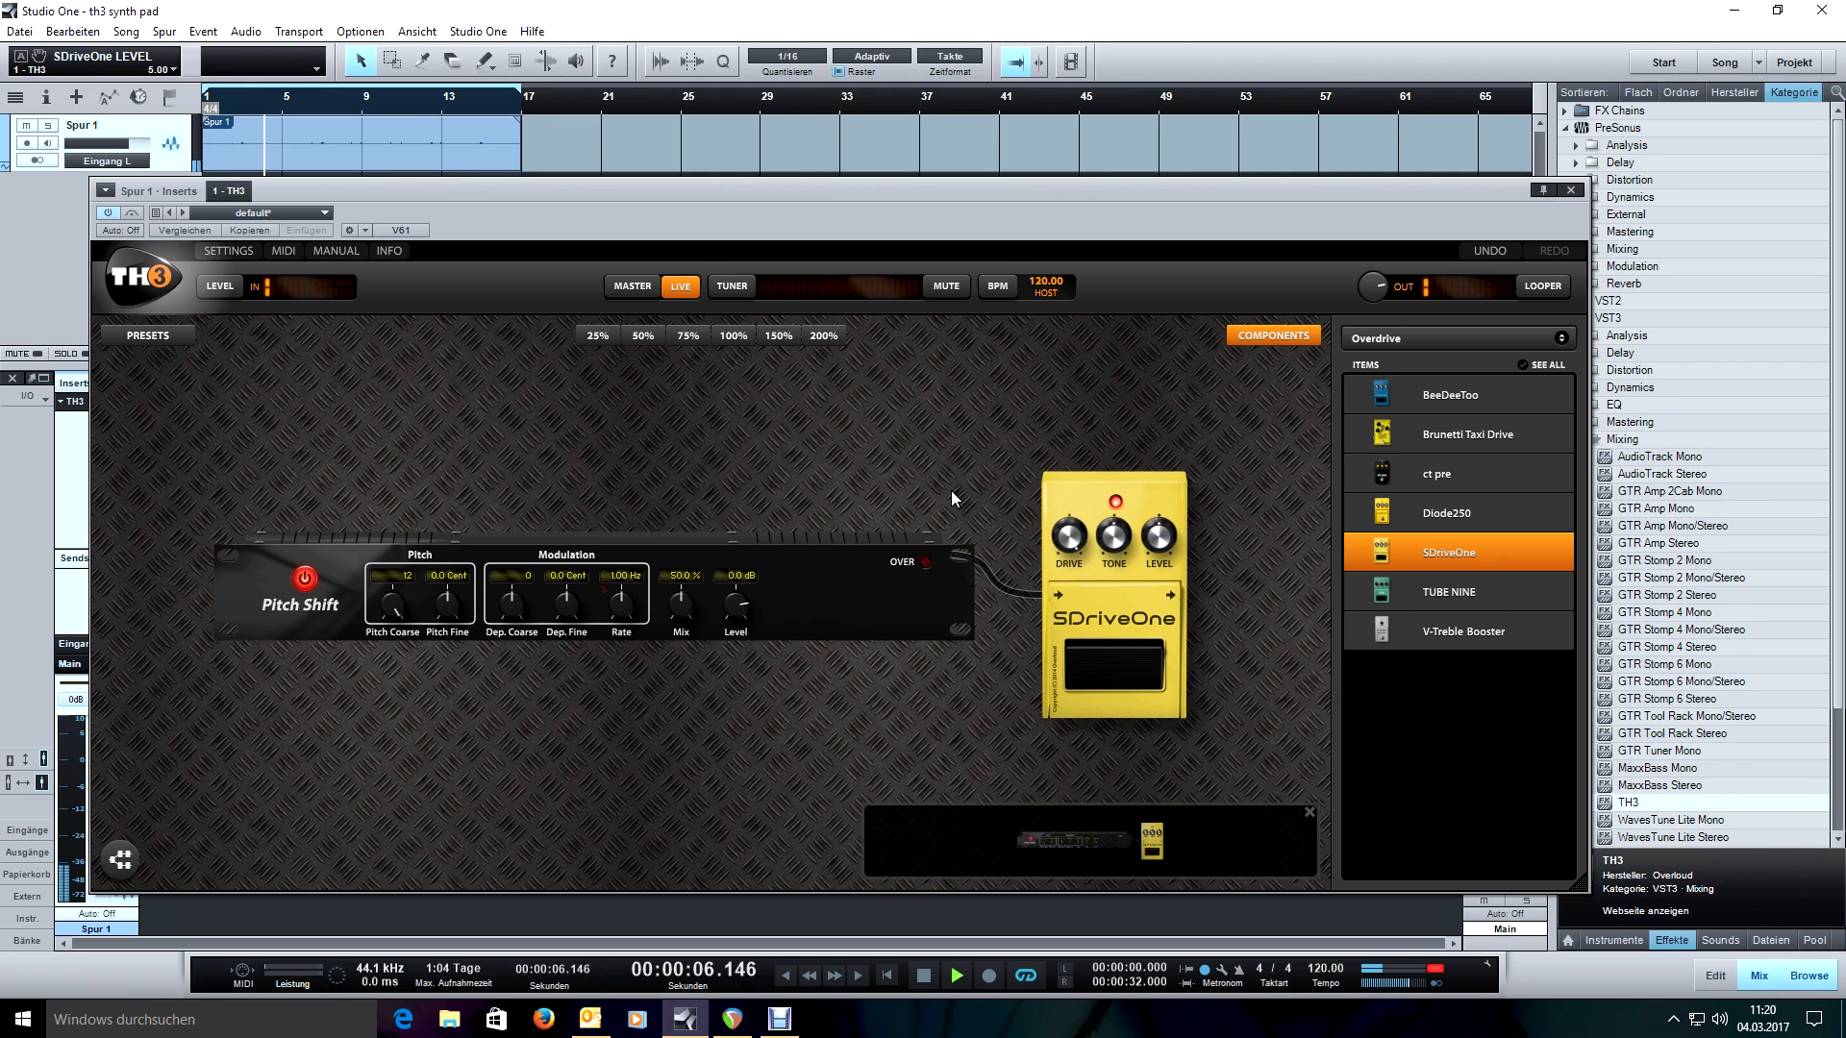
pyautogui.press('space')
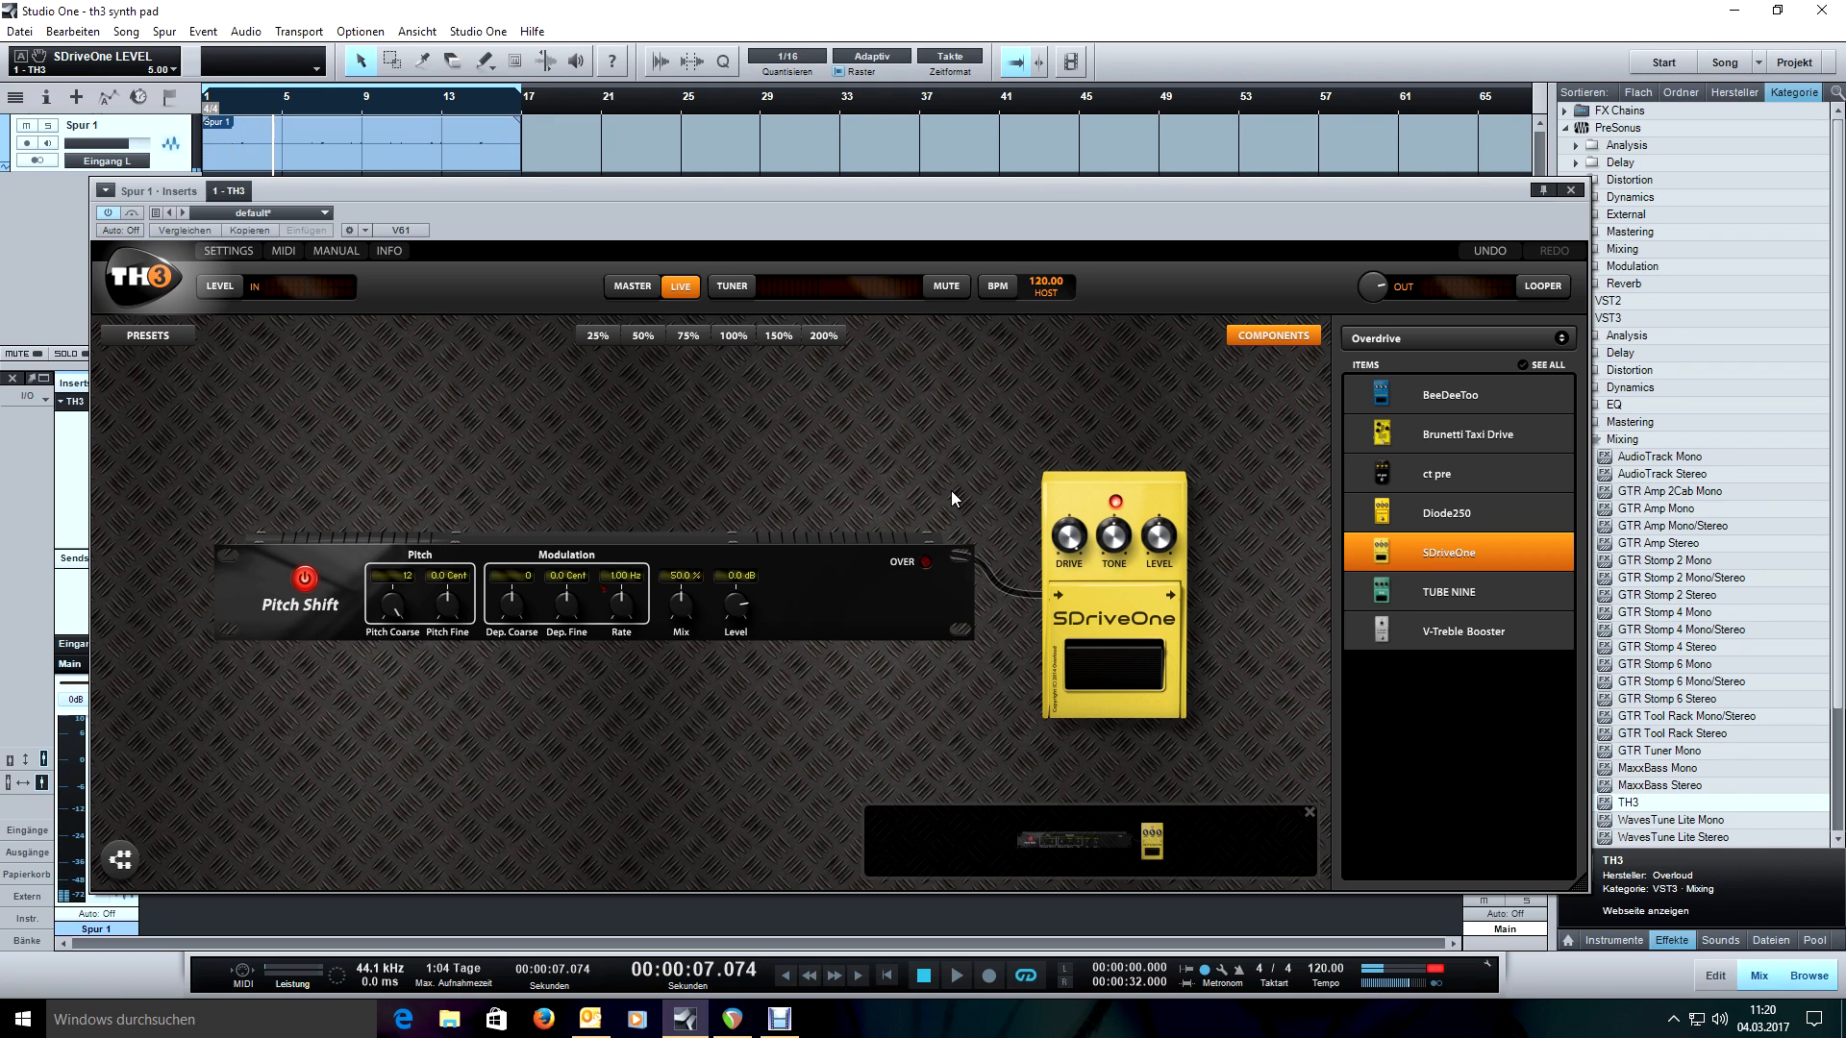
pyautogui.press(',')
# Add the VariMu Comp from the Compressor category between the Pitch Shift and the SDriveOne.
pyautogui.click(1420, 340)
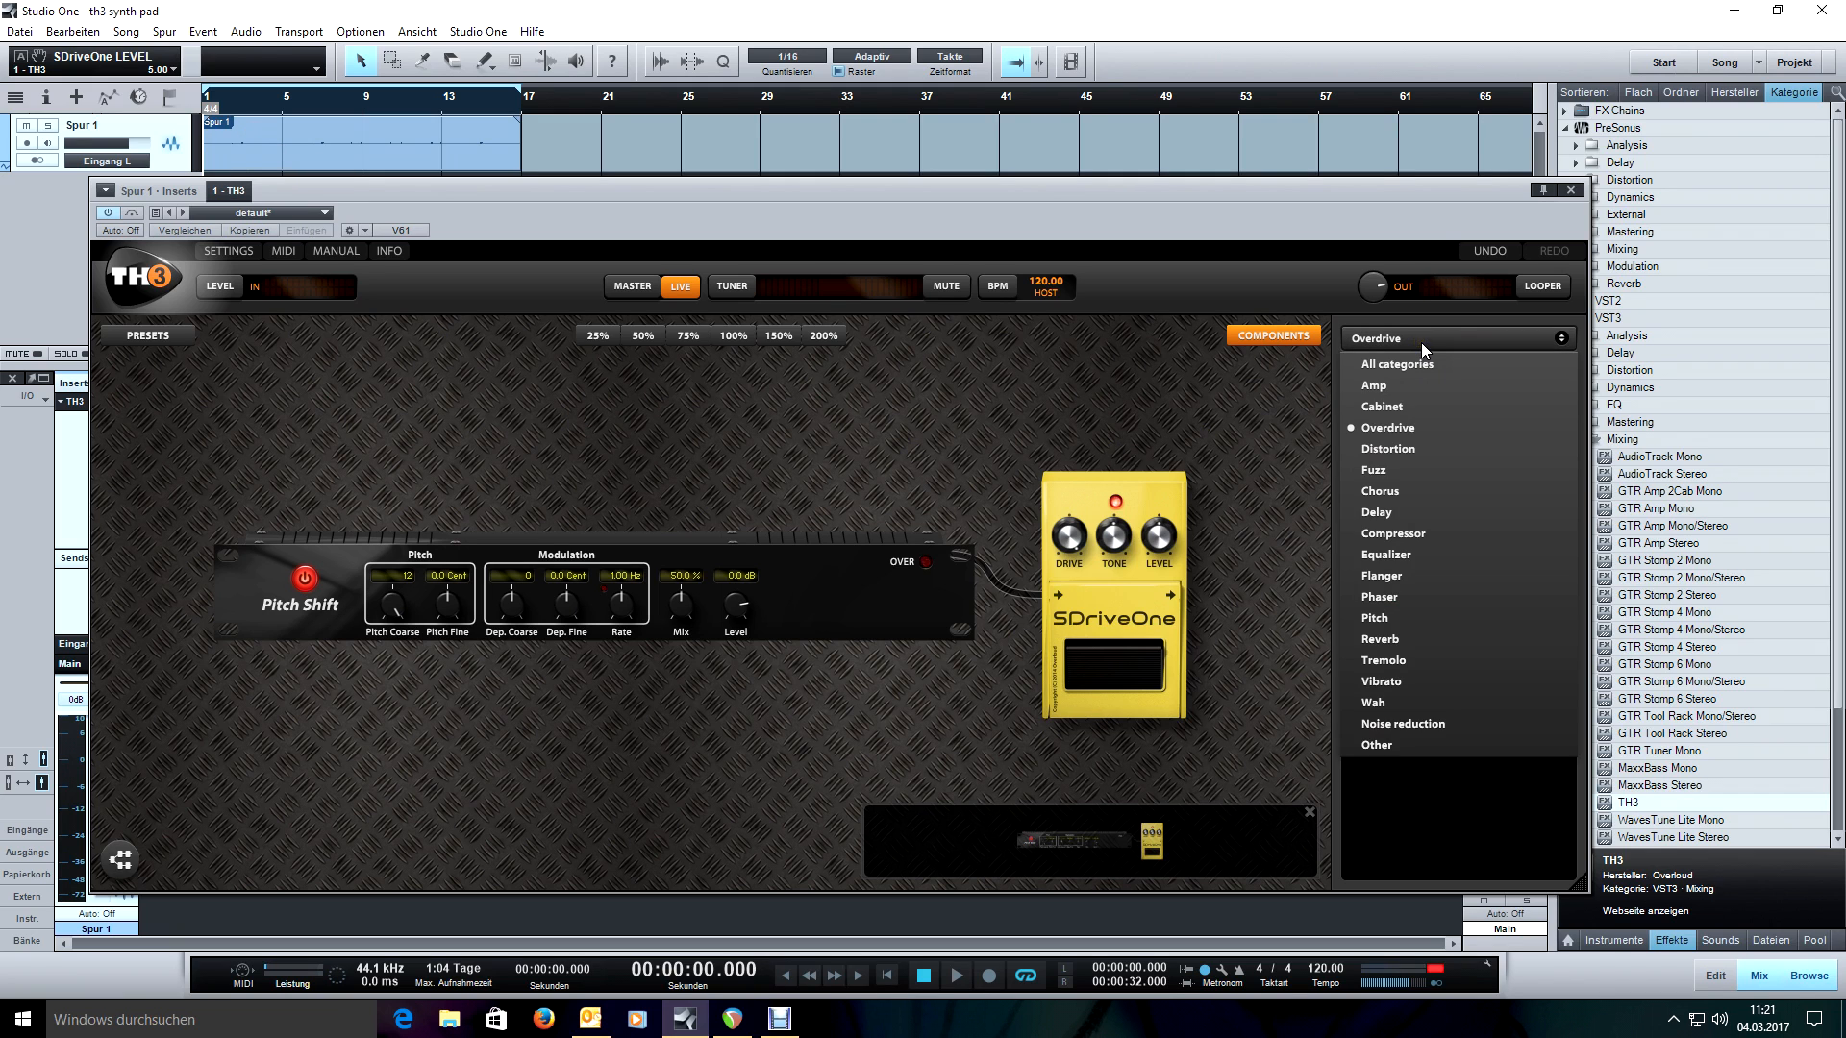
pyautogui.click(1516, 535)
pyautogui.moveTo(1479, 433); pyautogui.dragTo(725, 763)
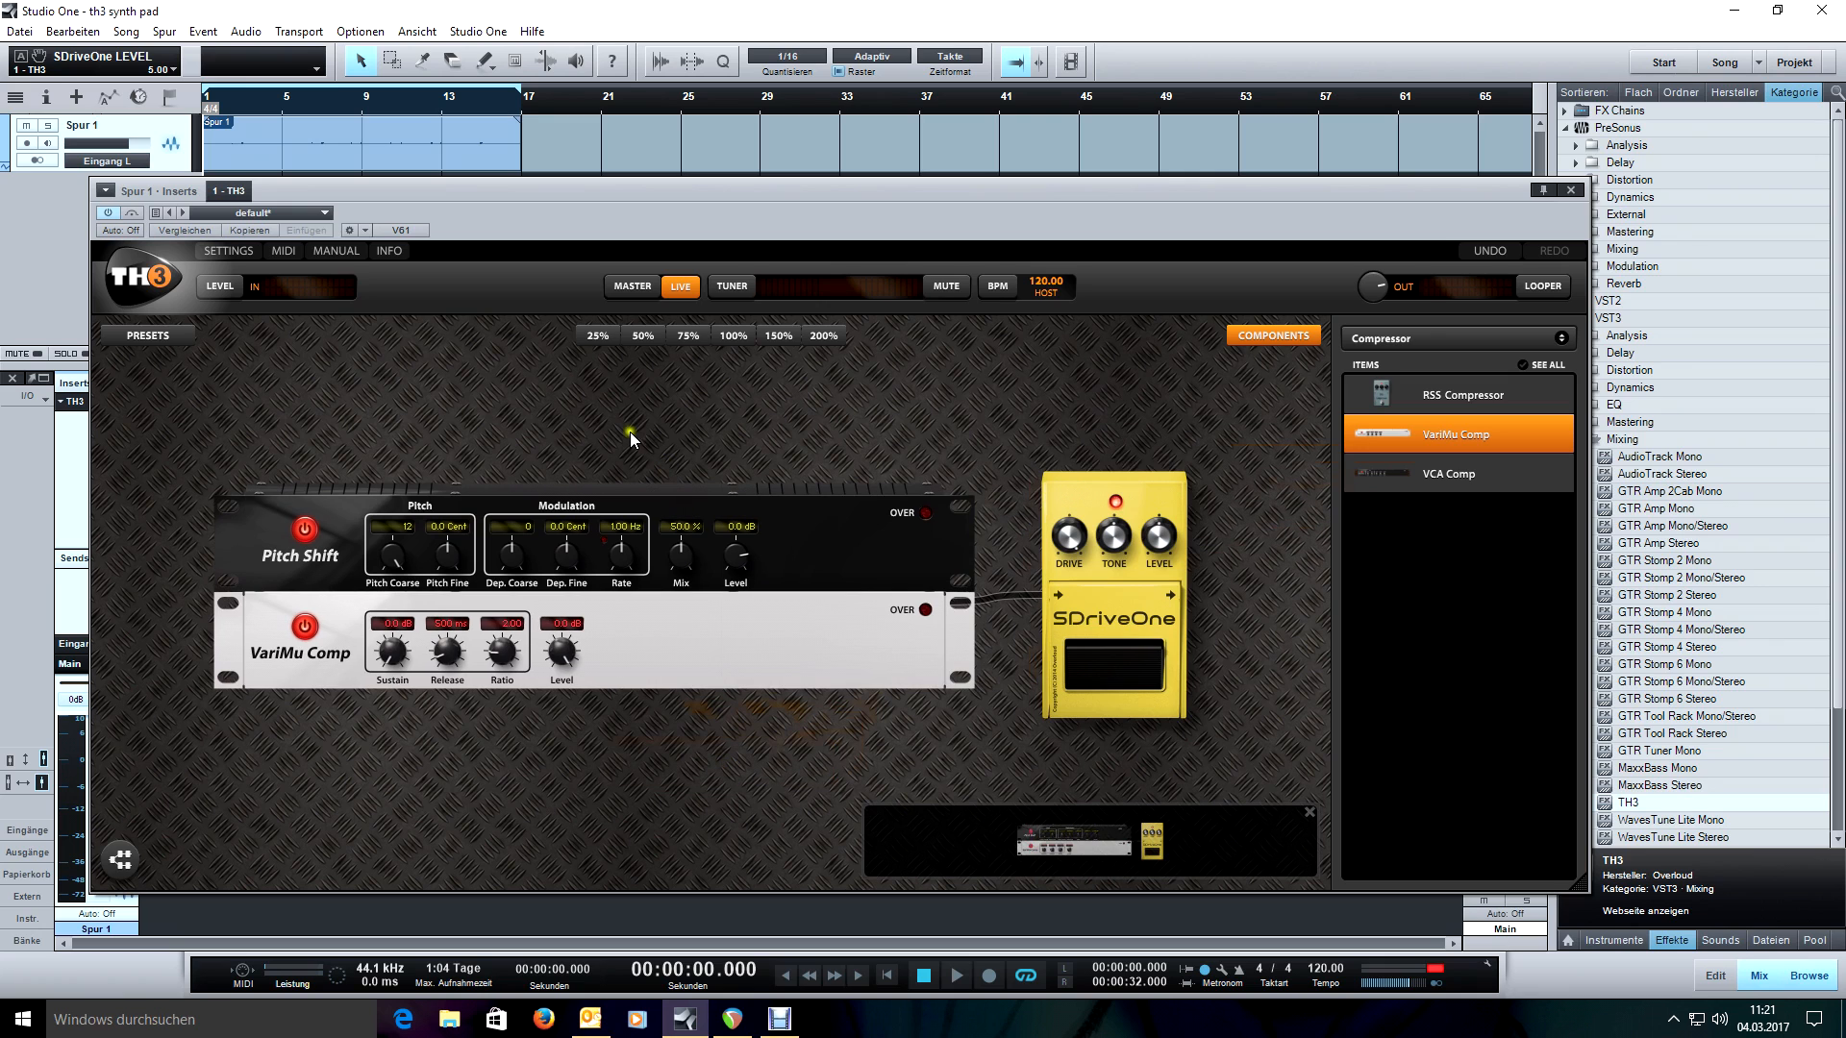
# Raise the VariMu Comp's sustain and set its release to 400 ms, ratio to 4.22 and level to -24.0 dB.
pyautogui.moveTo(396, 655); pyautogui.dragTo(394, 596)
pyautogui.moveTo(455, 659); pyautogui.dragTo(561, 988)
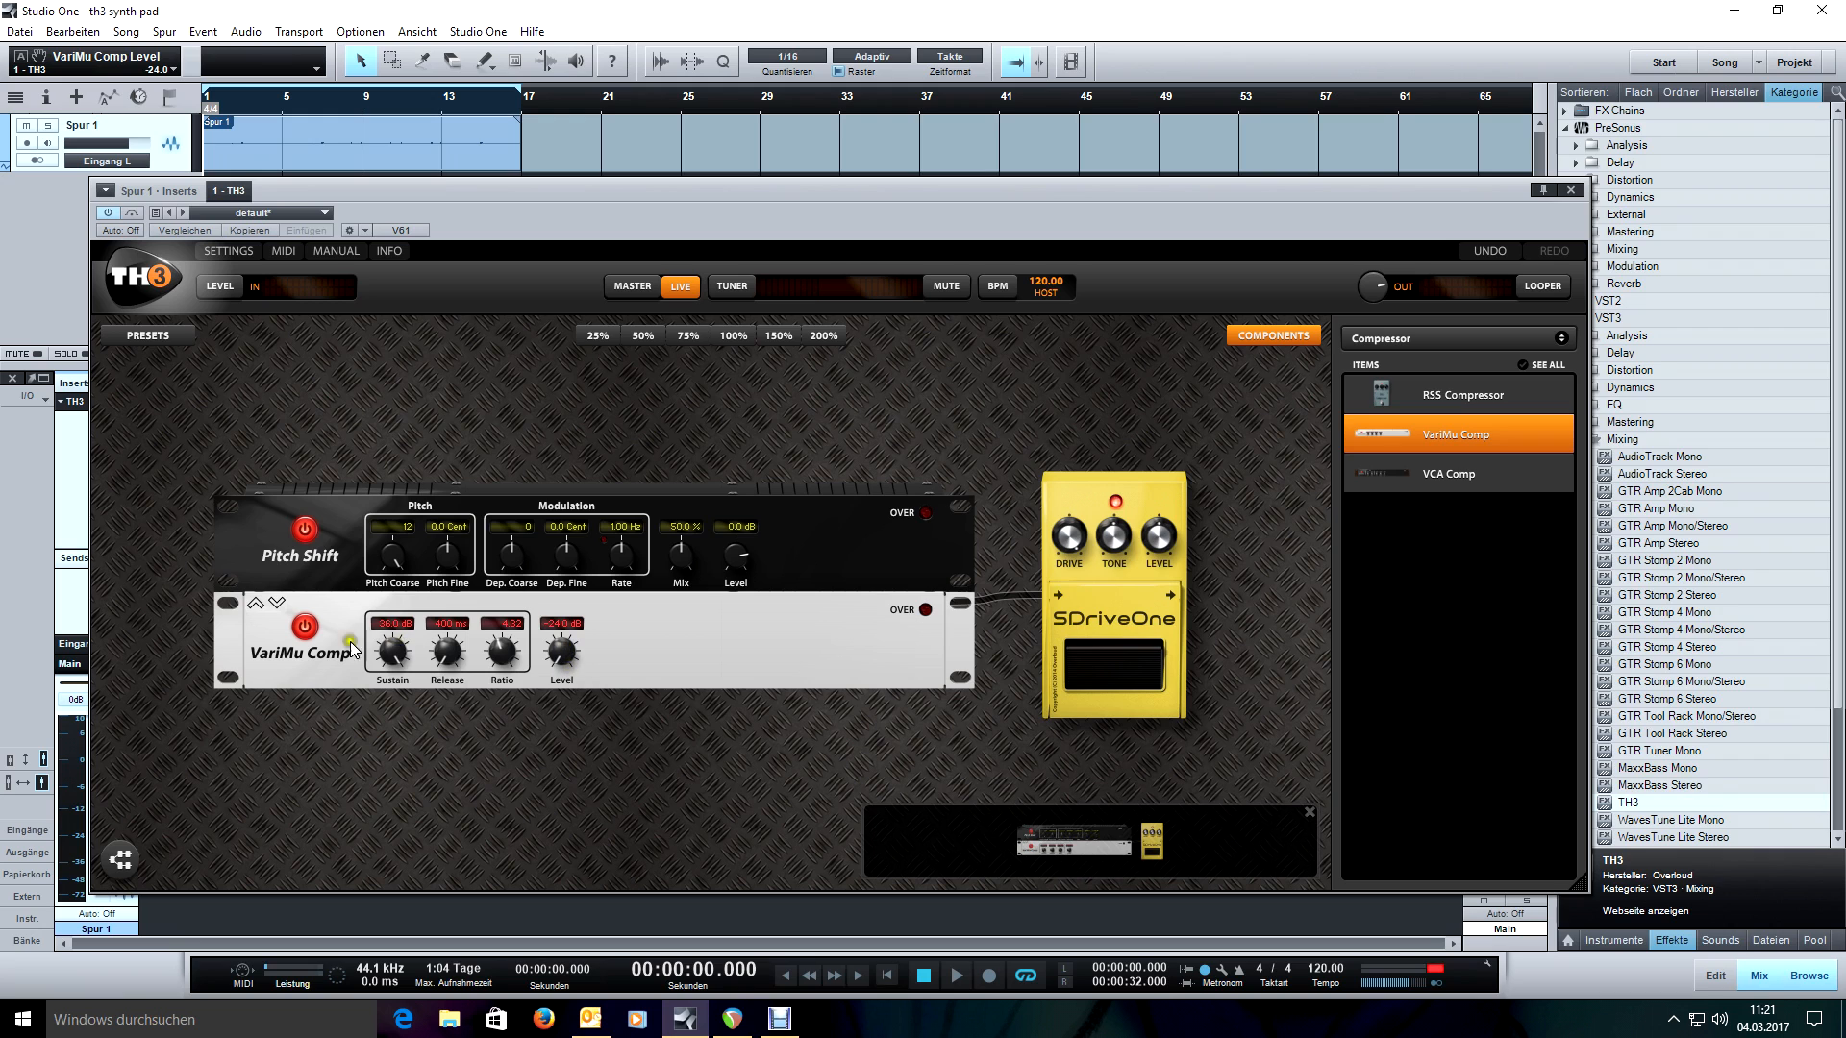
pyautogui.moveTo(398, 645); pyautogui.dragTo(395, 629)
# Lower the SDriveOne's drive to about 3.8, fine-tune it during playback, and raise its level to 8.20.
pyautogui.moveTo(1070, 532); pyautogui.dragTo(1073, 594)
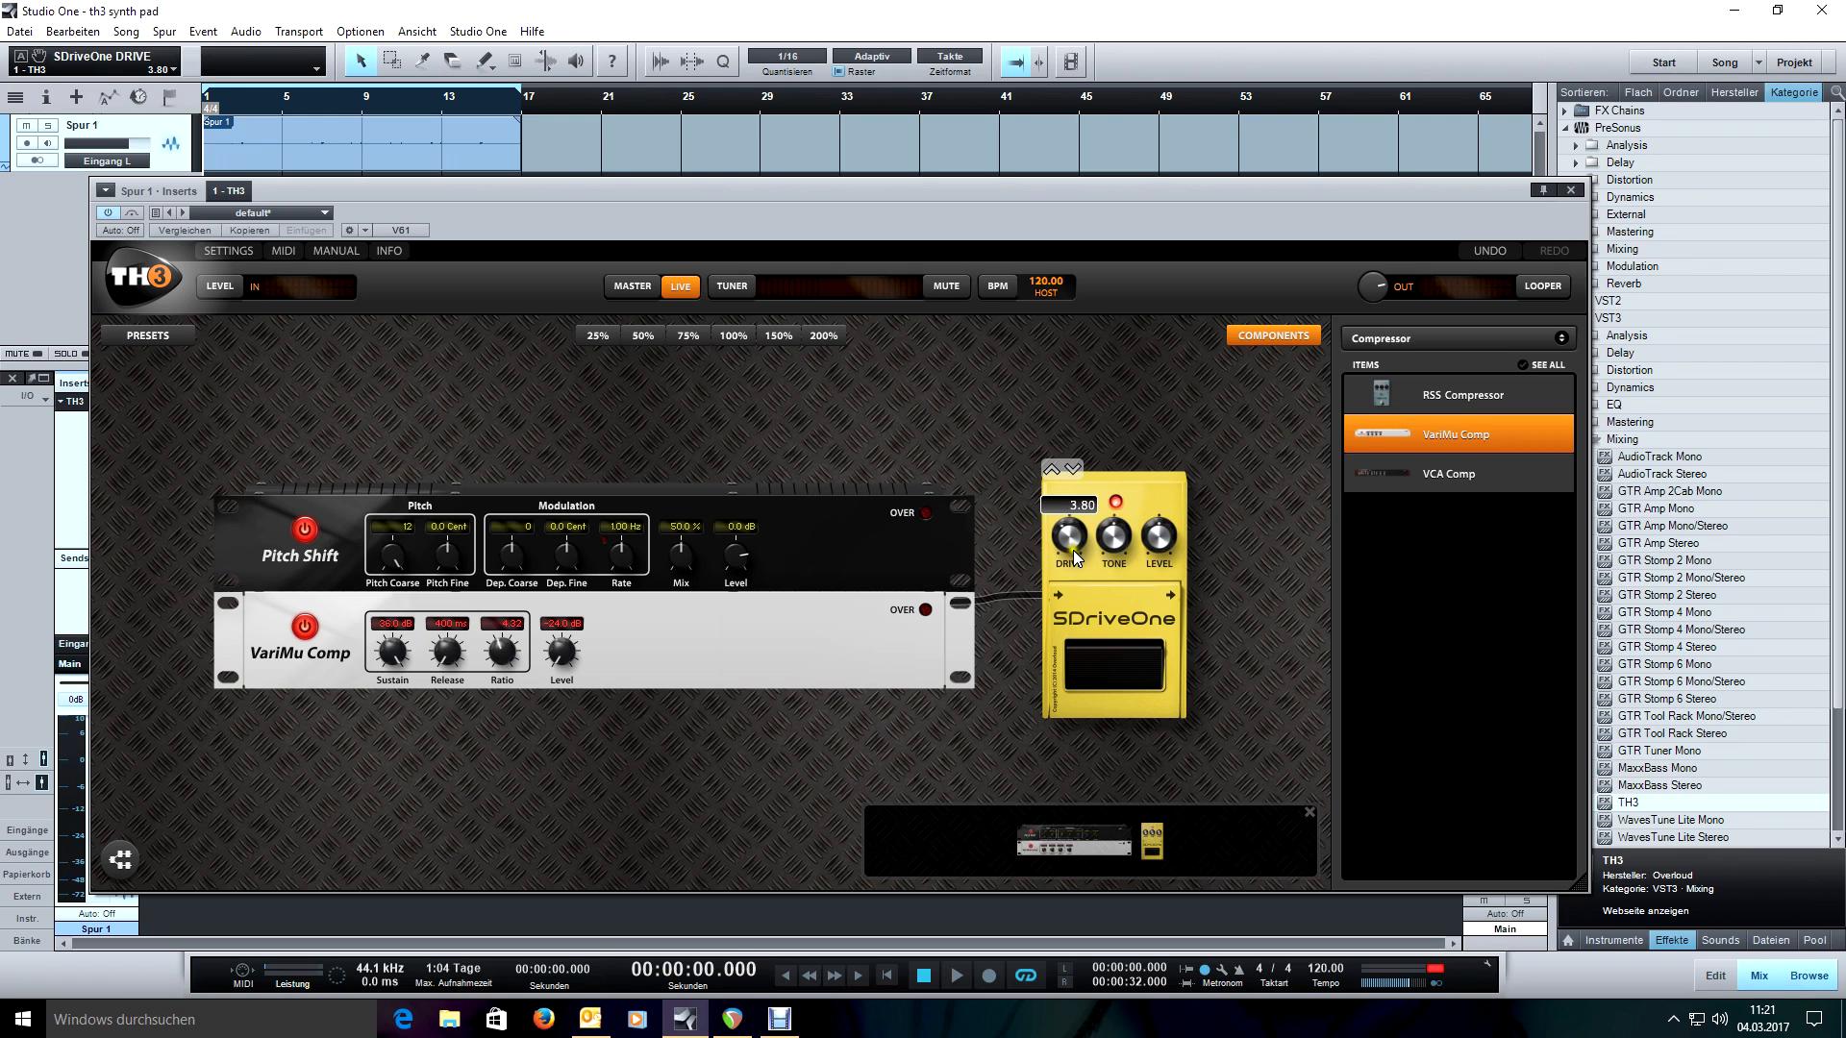
pyautogui.press('space')
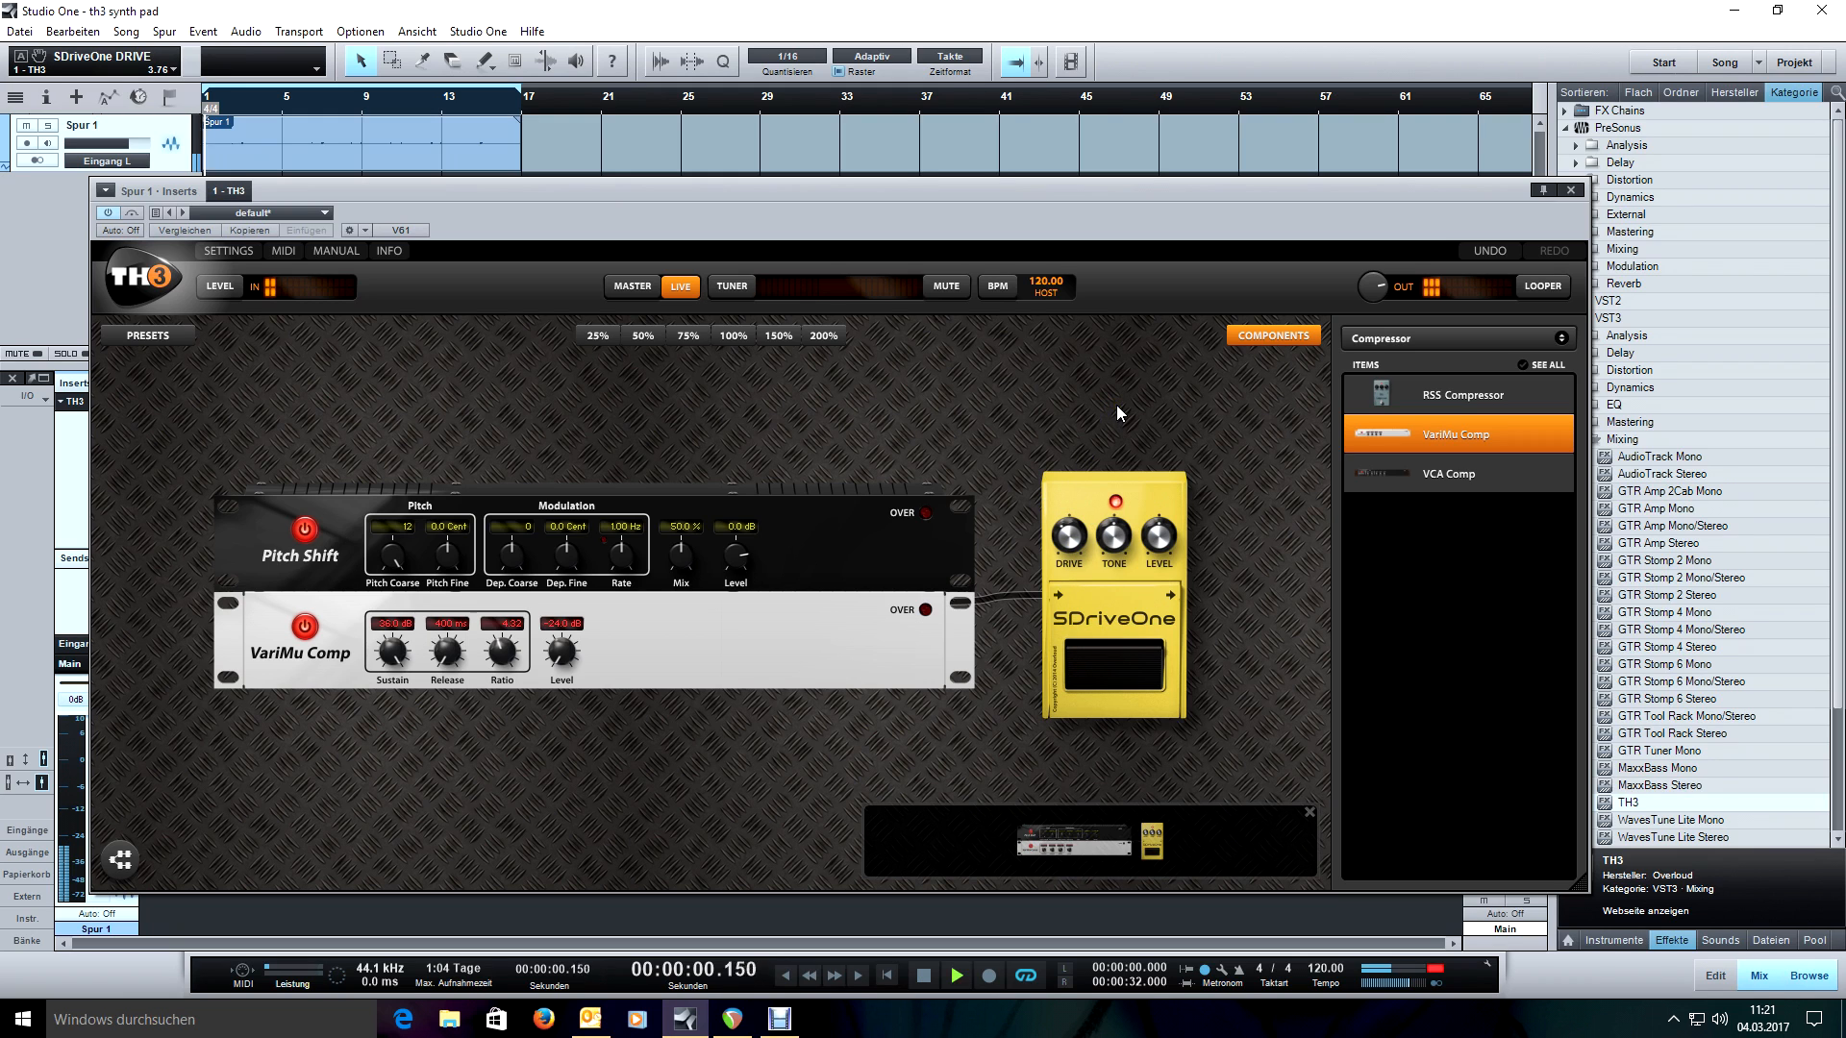
pyautogui.moveTo(1063, 545); pyautogui.dragTo(1168, 458)
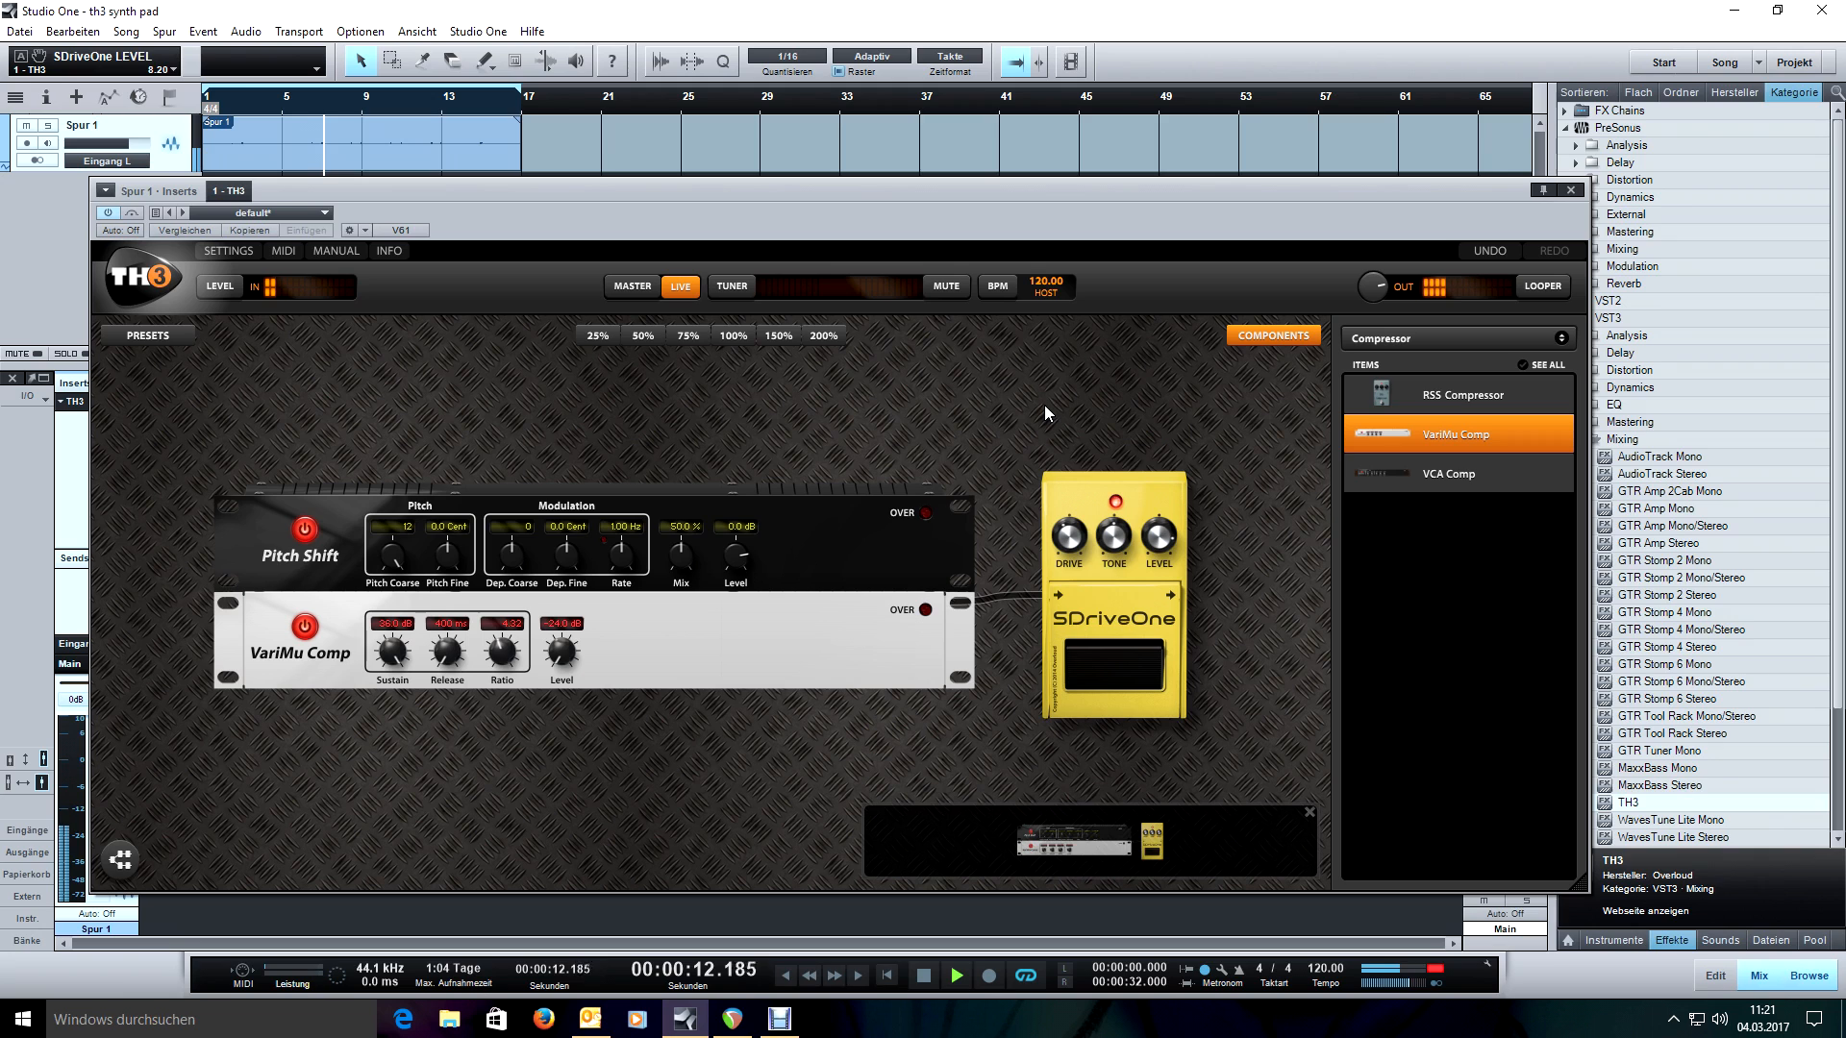
pyautogui.press('space')
# Add the 7-Band GEQ from the Equalizer category after the SDriveOne pedal.
pyautogui.click(1440, 339)
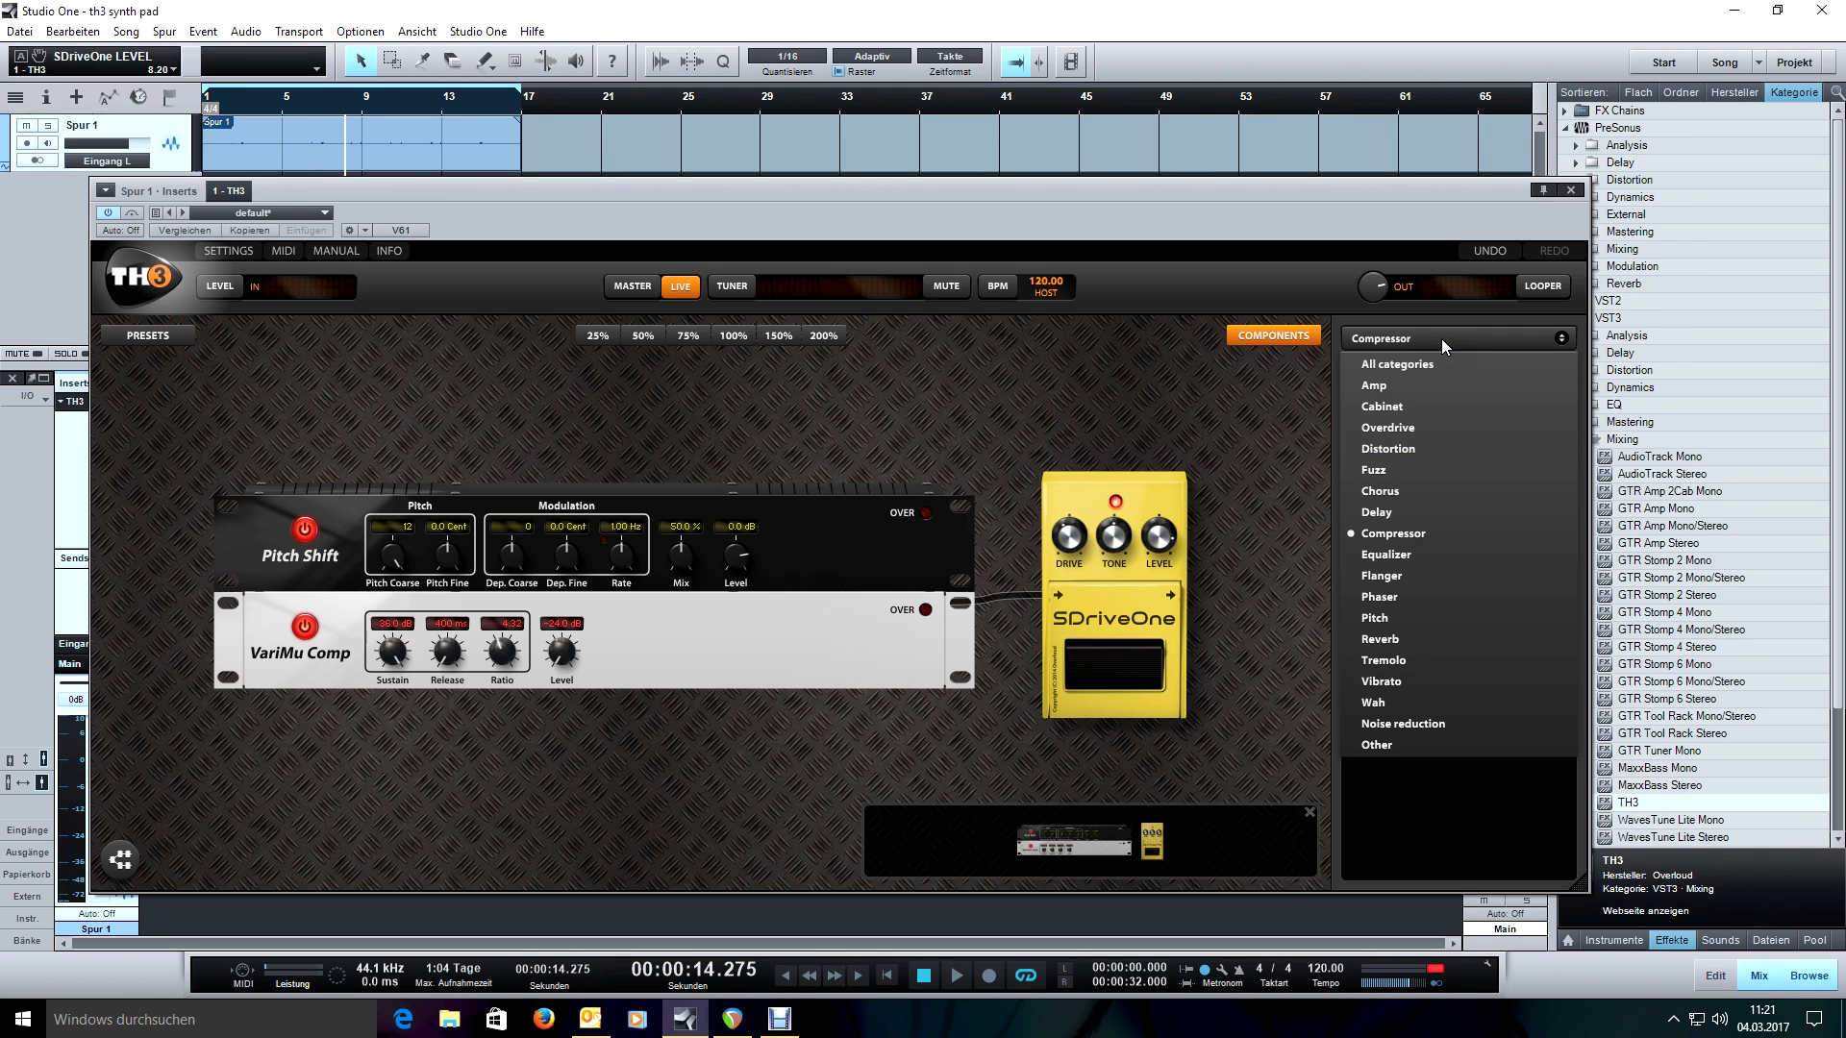
pyautogui.click(1452, 555)
pyautogui.moveTo(1398, 442); pyautogui.dragTo(1196, 425)
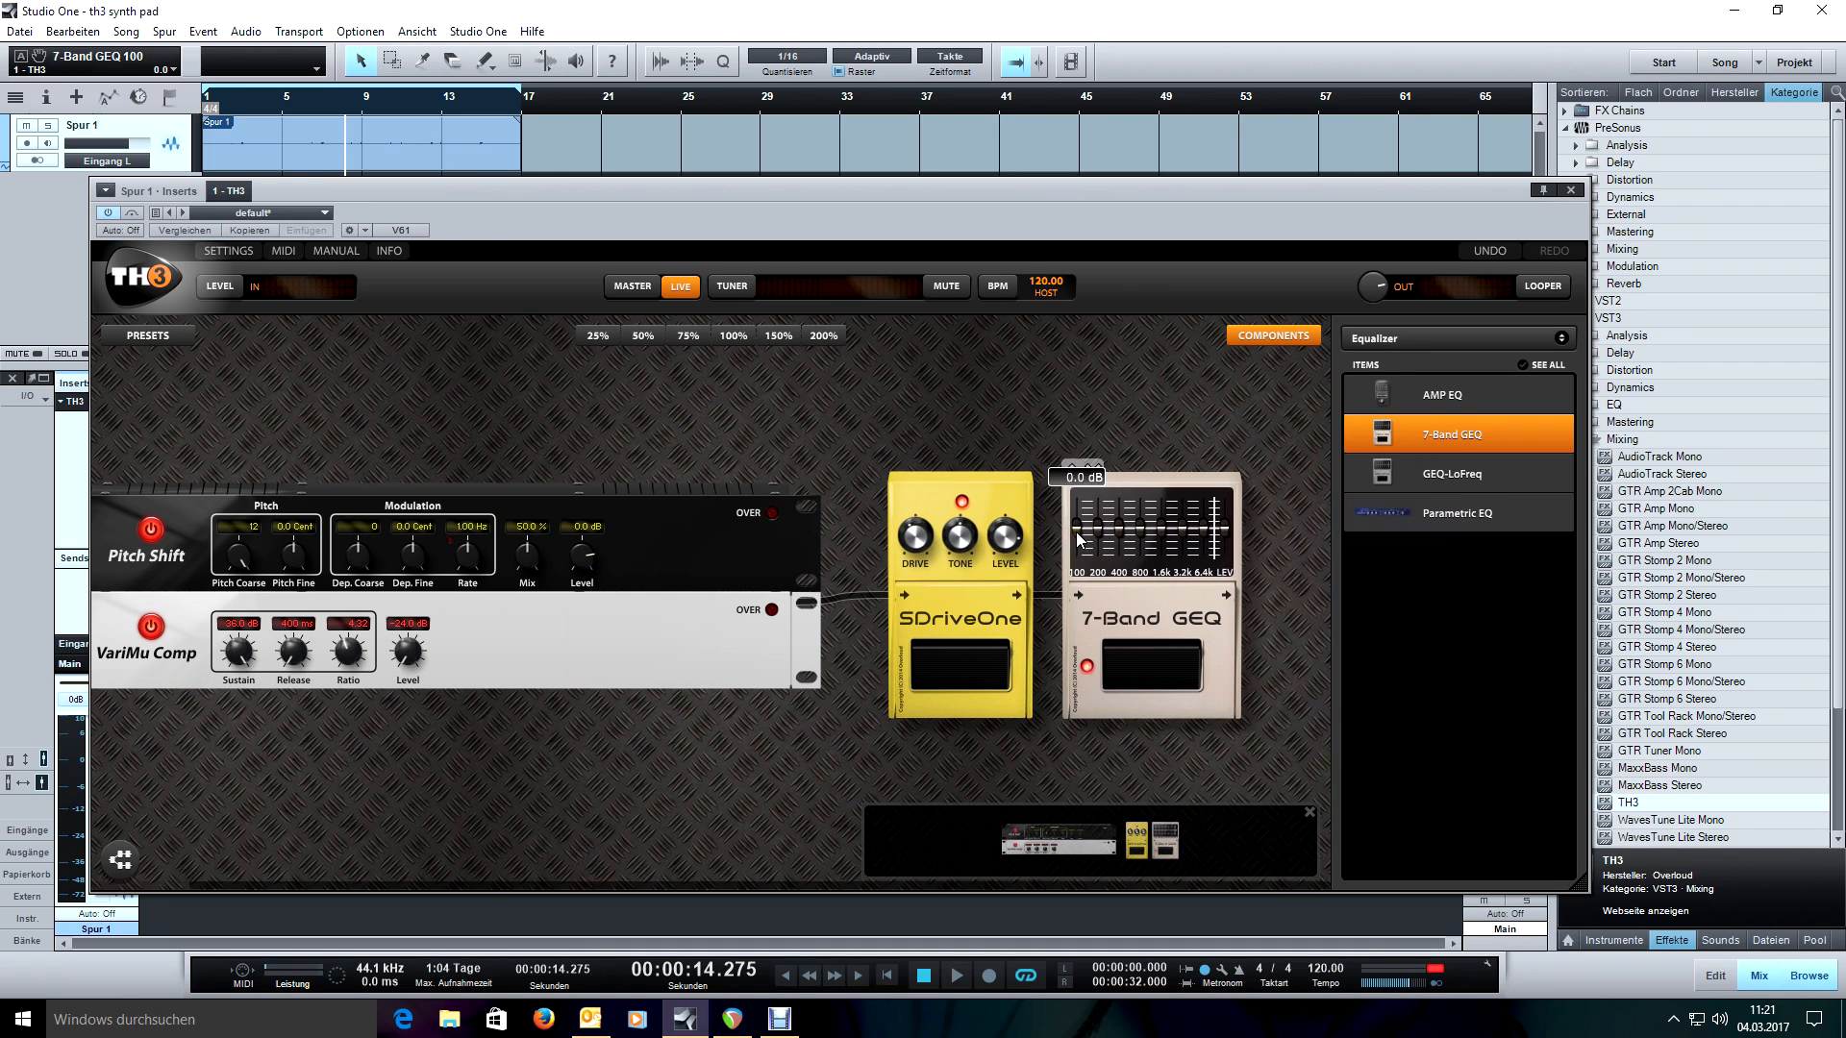
# Cut the 7-Band GEQ's low bands, with 200 Hz at -6.3 dB, and audition the track.
pyautogui.moveTo(1077, 533); pyautogui.dragTo(1078, 574)
pyautogui.scroll(-6, 1096, 545)
pyautogui.scroll(-4, 1120, 547)
pyautogui.press('space')
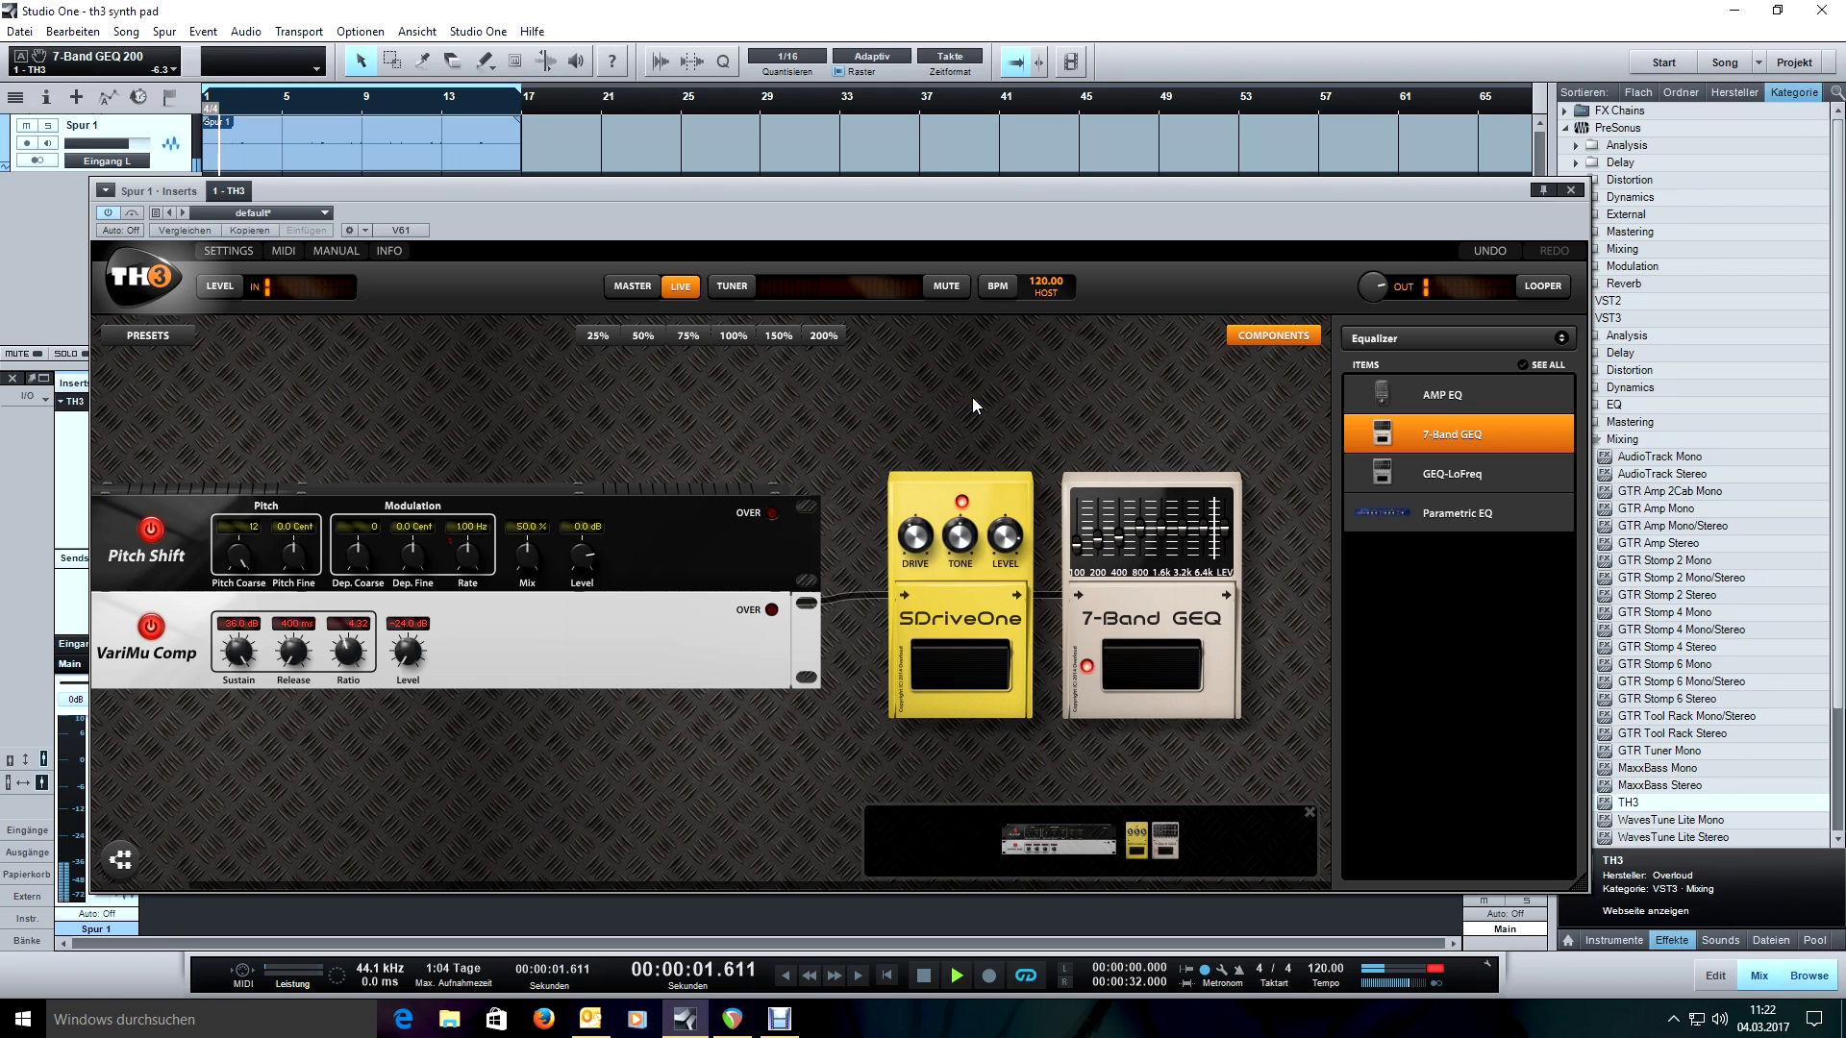
pyautogui.press('space')
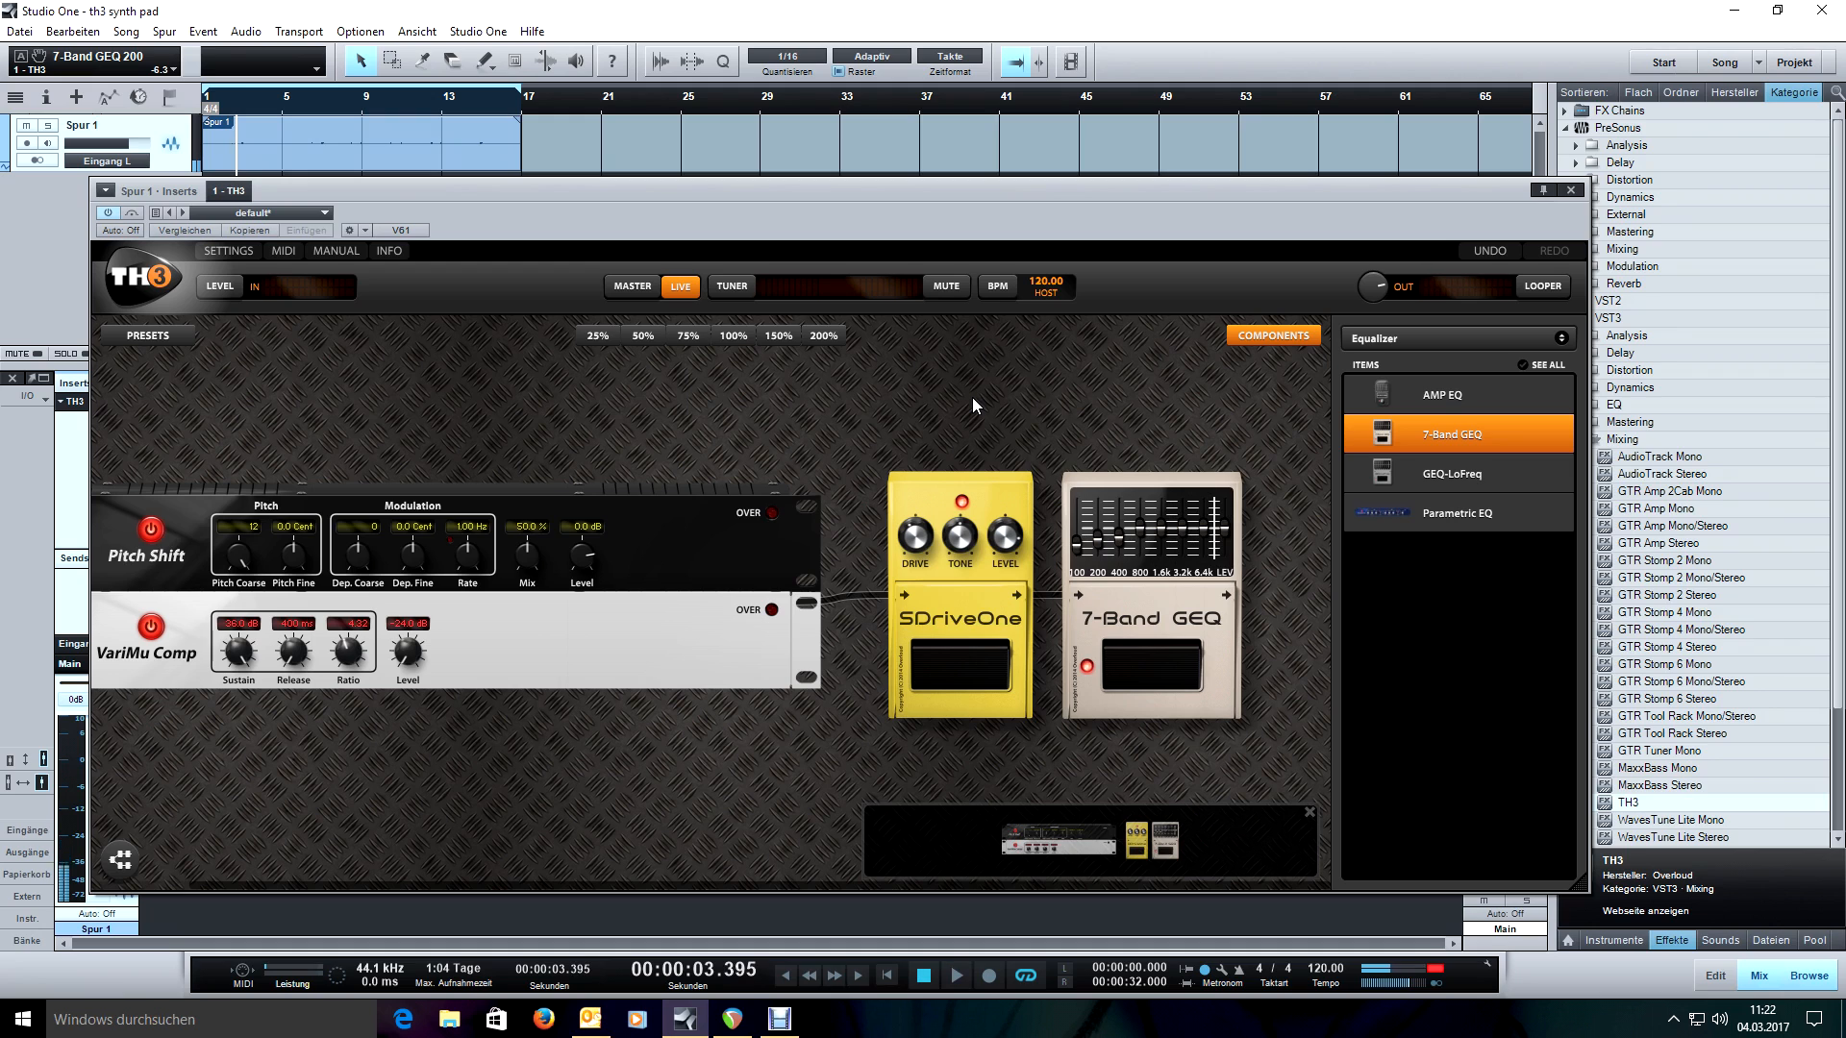
pyautogui.press('Home')
pyautogui.click(1433, 340)
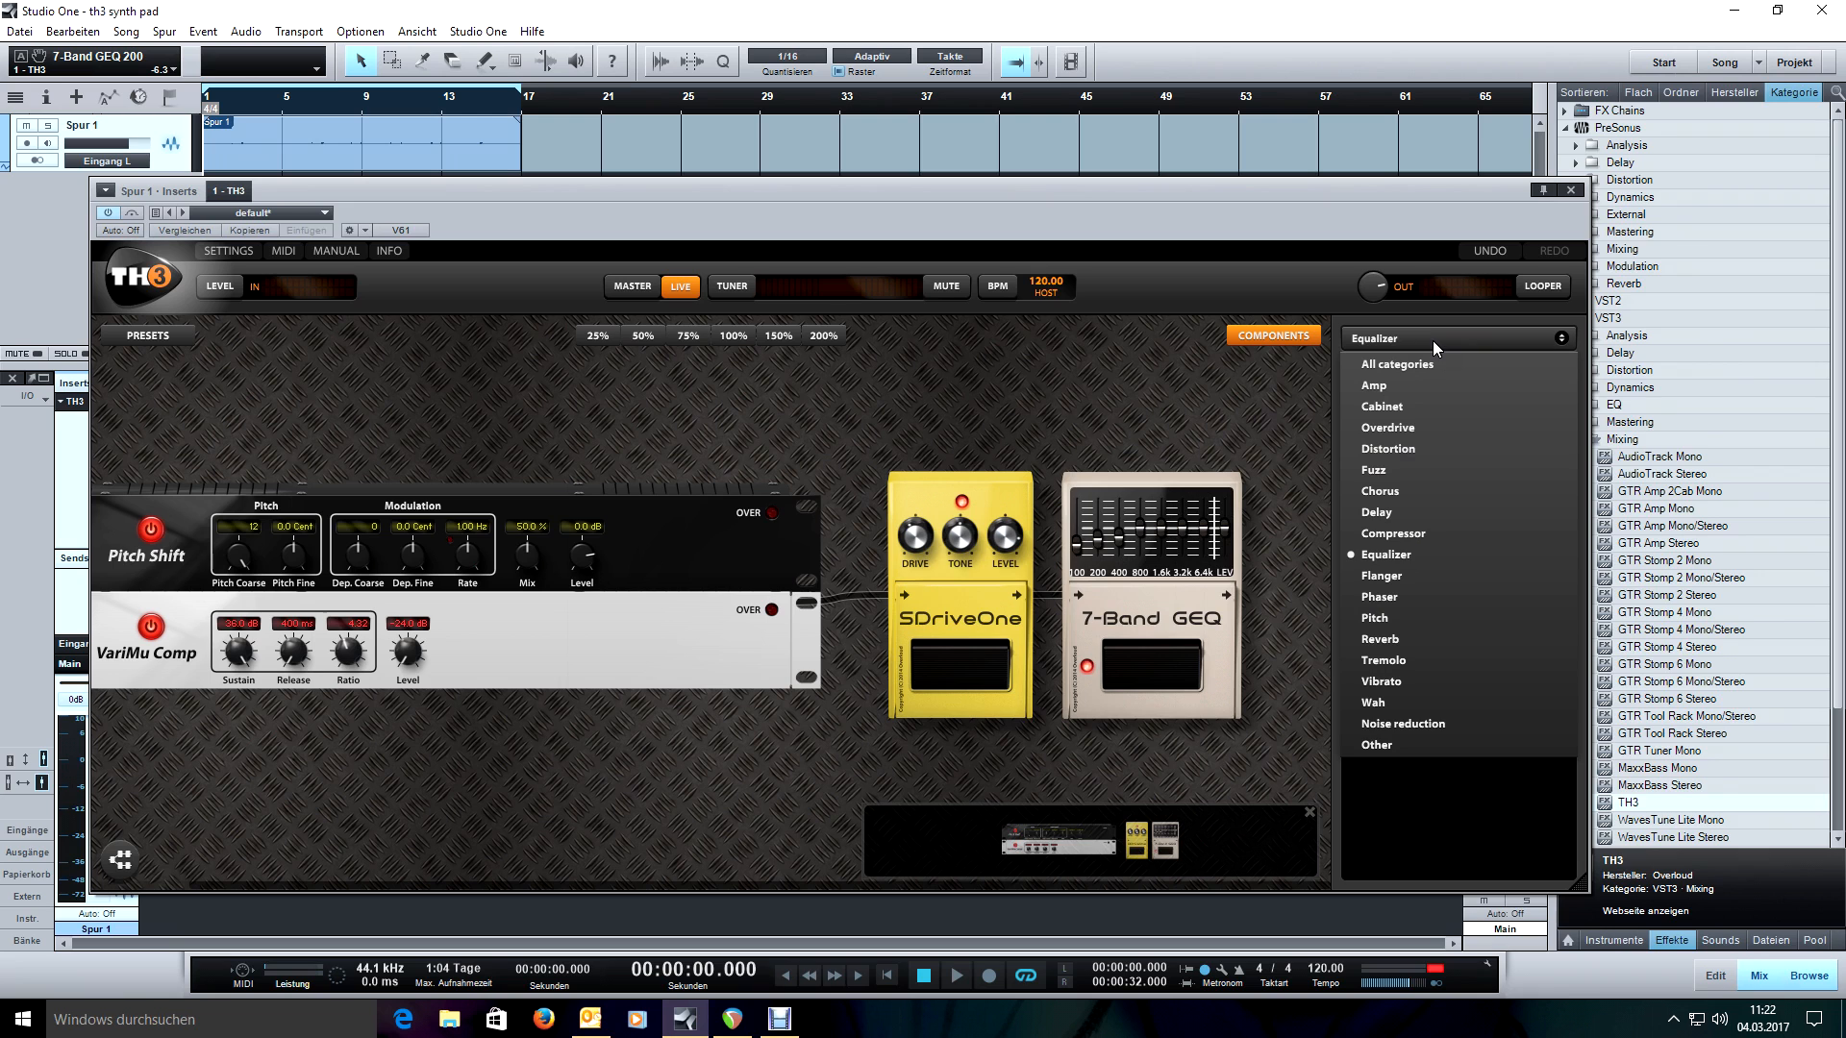
pyautogui.click(1124, 423)
pyautogui.moveTo(1125, 423); pyautogui.dragTo(746, 399)
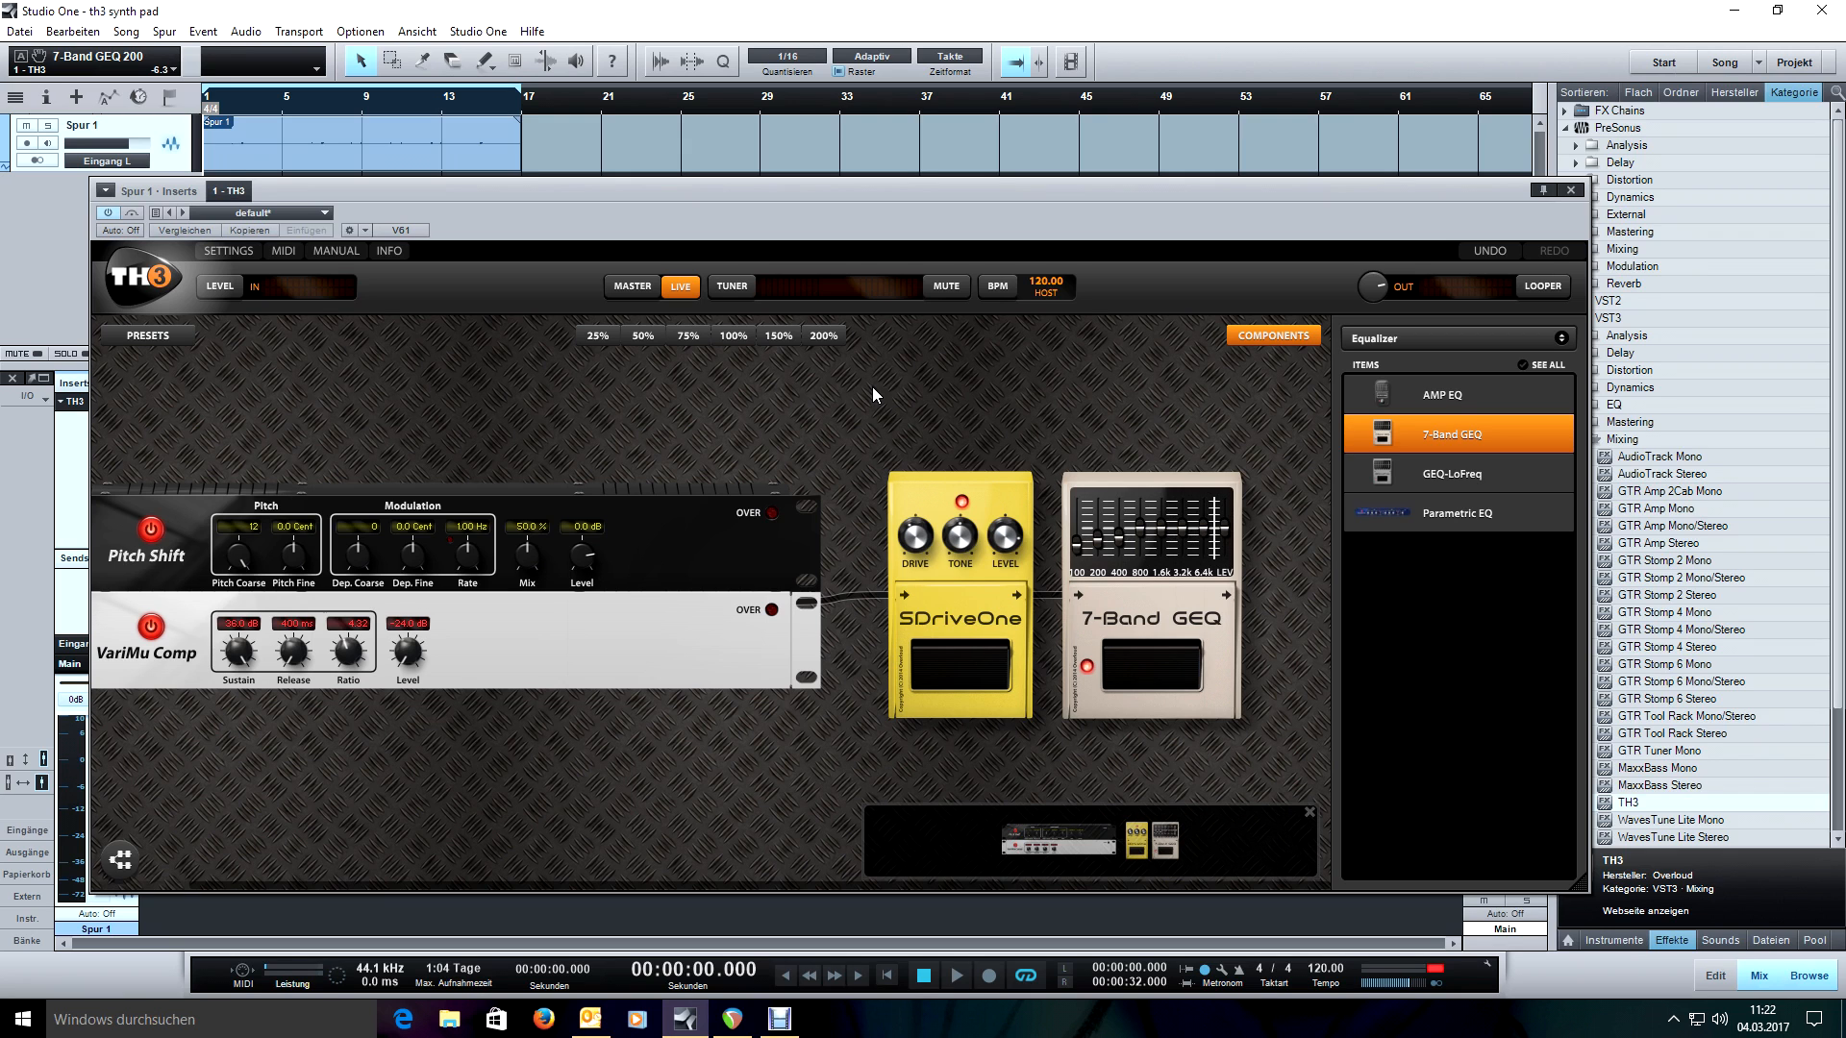
# Add the Wave Chorus from the Chorus category at the end of the chain and set its mix to 71.2%.
pyautogui.click(1492, 338)
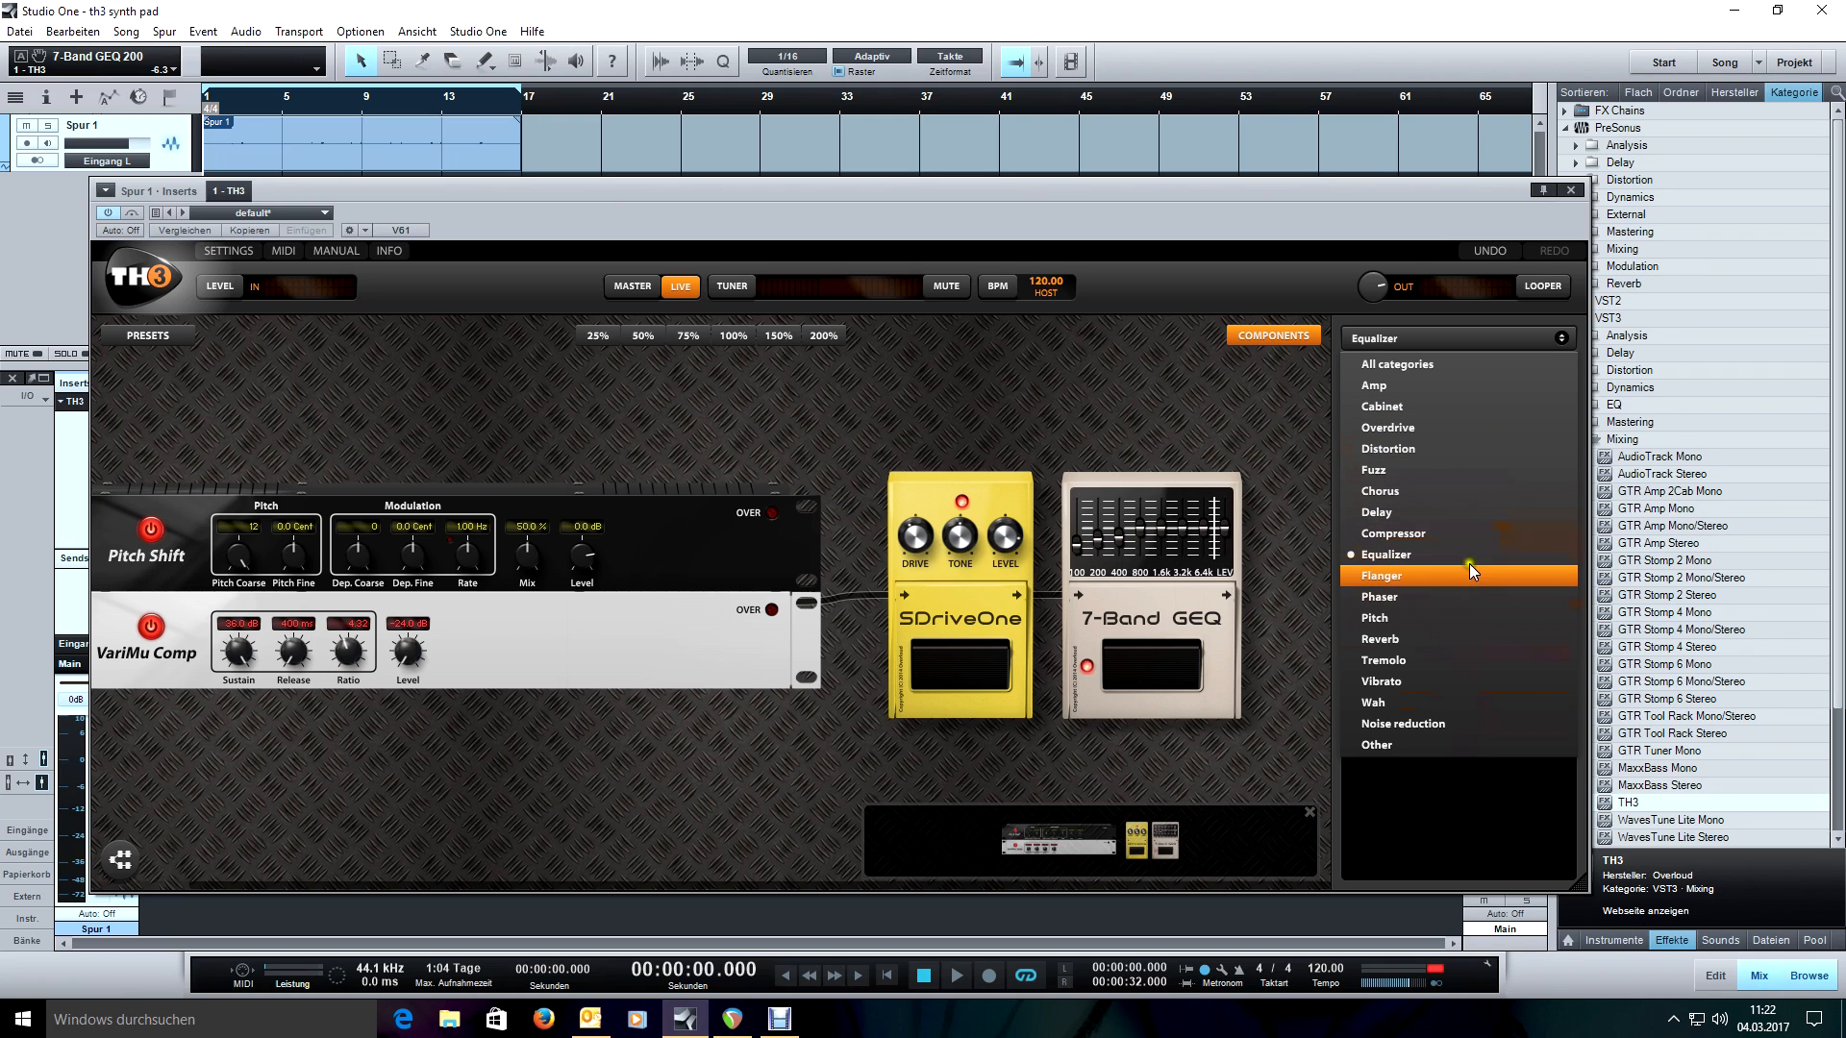
pyautogui.click(1445, 488)
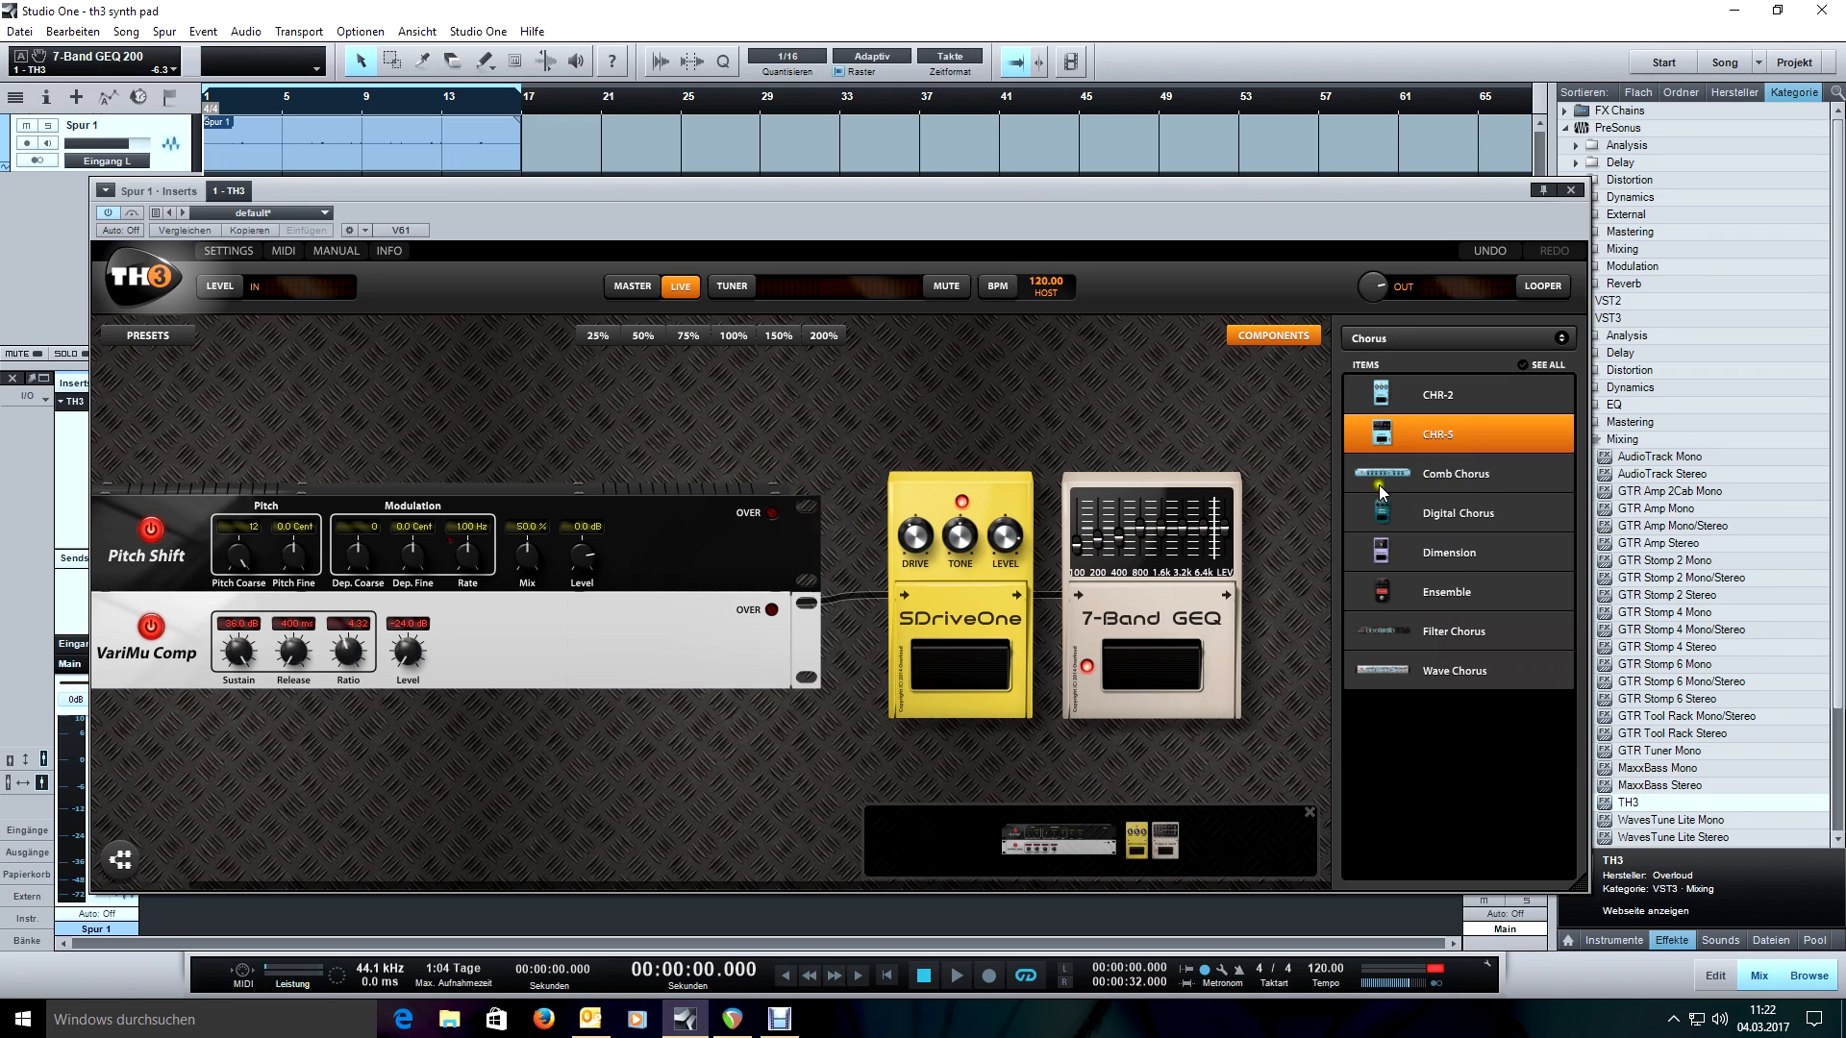
pyautogui.moveTo(1447, 678); pyautogui.dragTo(1201, 421)
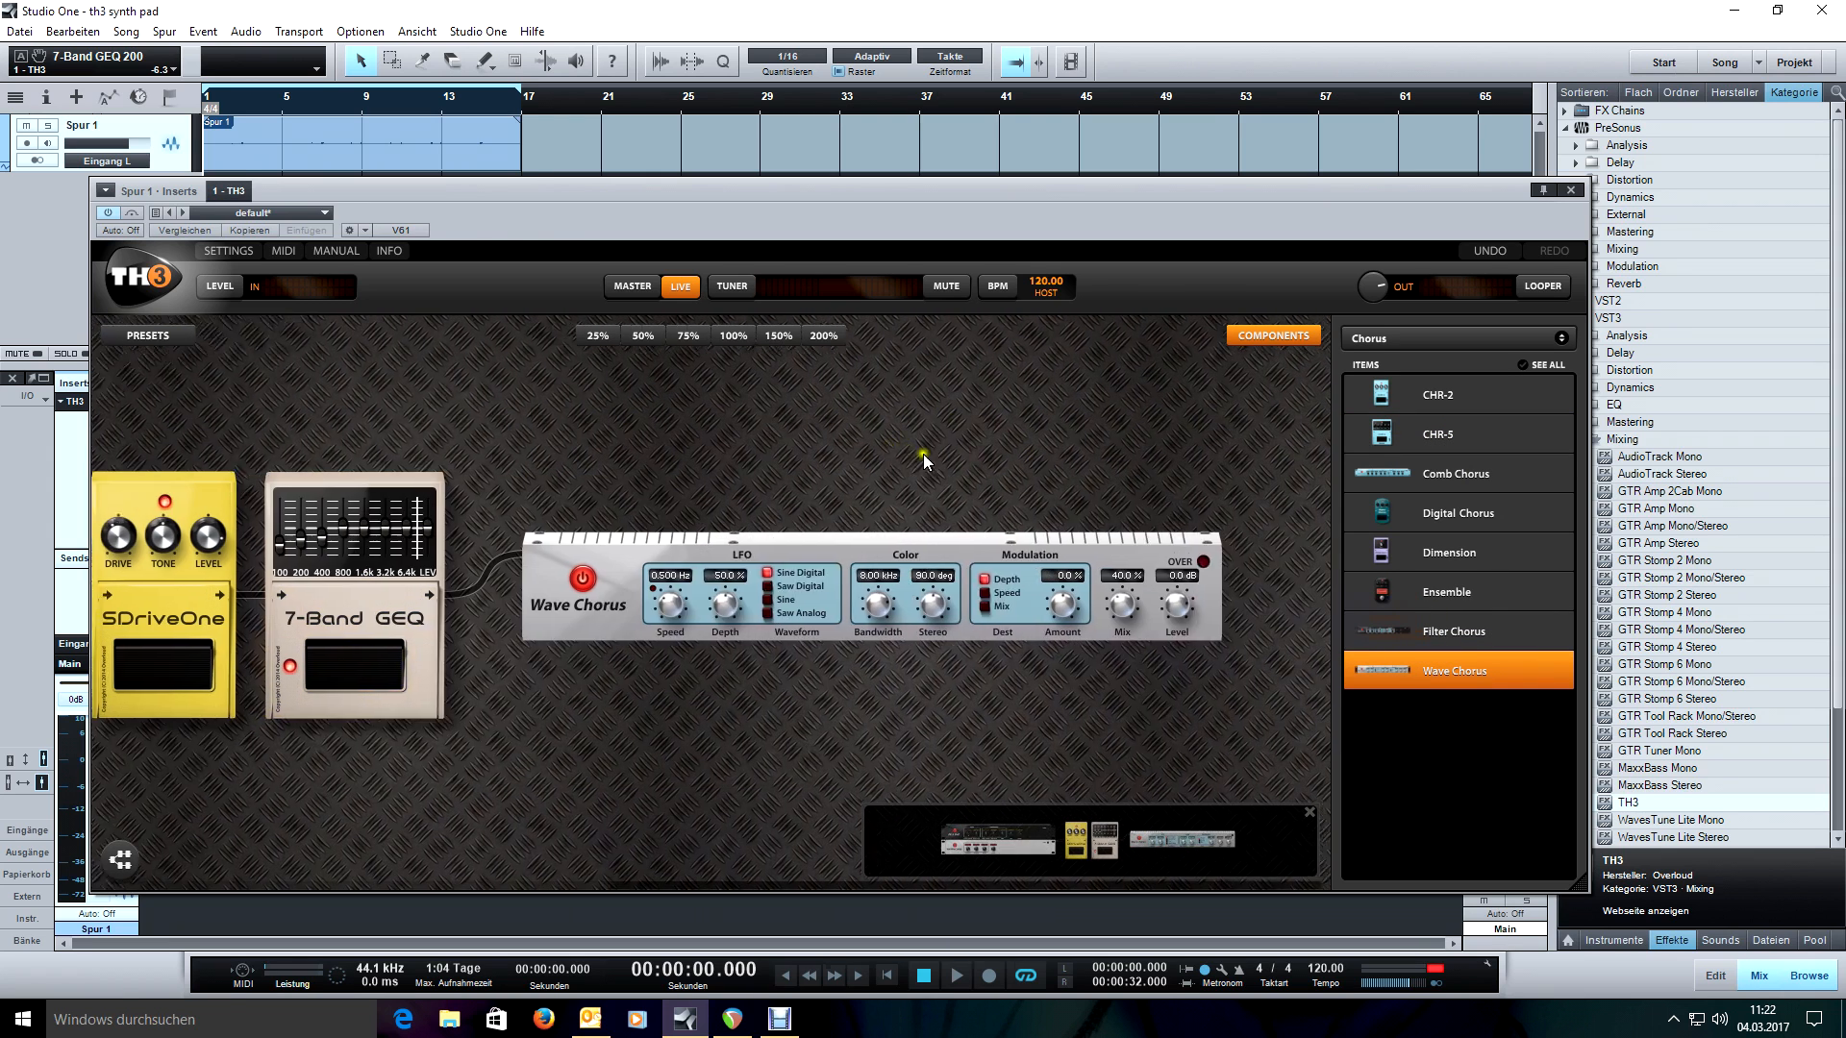
pyautogui.moveTo(1111, 604); pyautogui.dragTo(1109, 526)
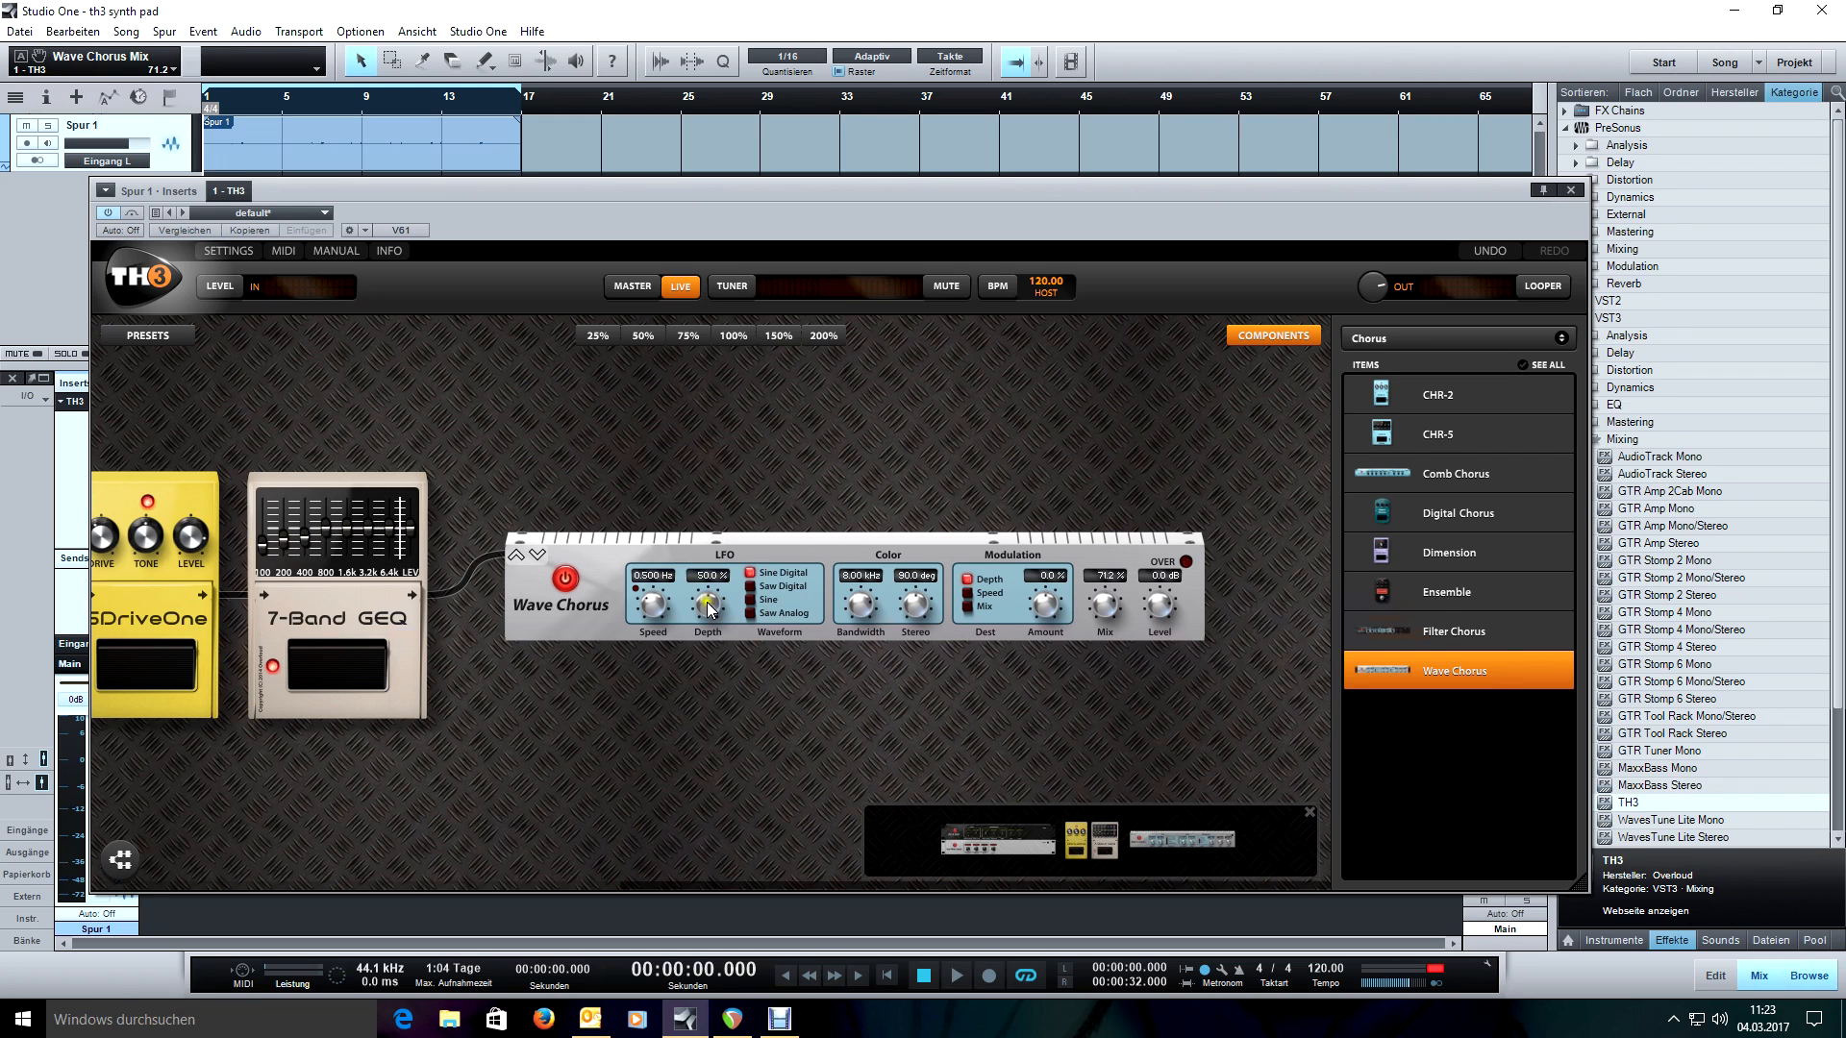
# Play the track while switching the Wave Chorus off and on to compare the sound.
pyautogui.press('space')
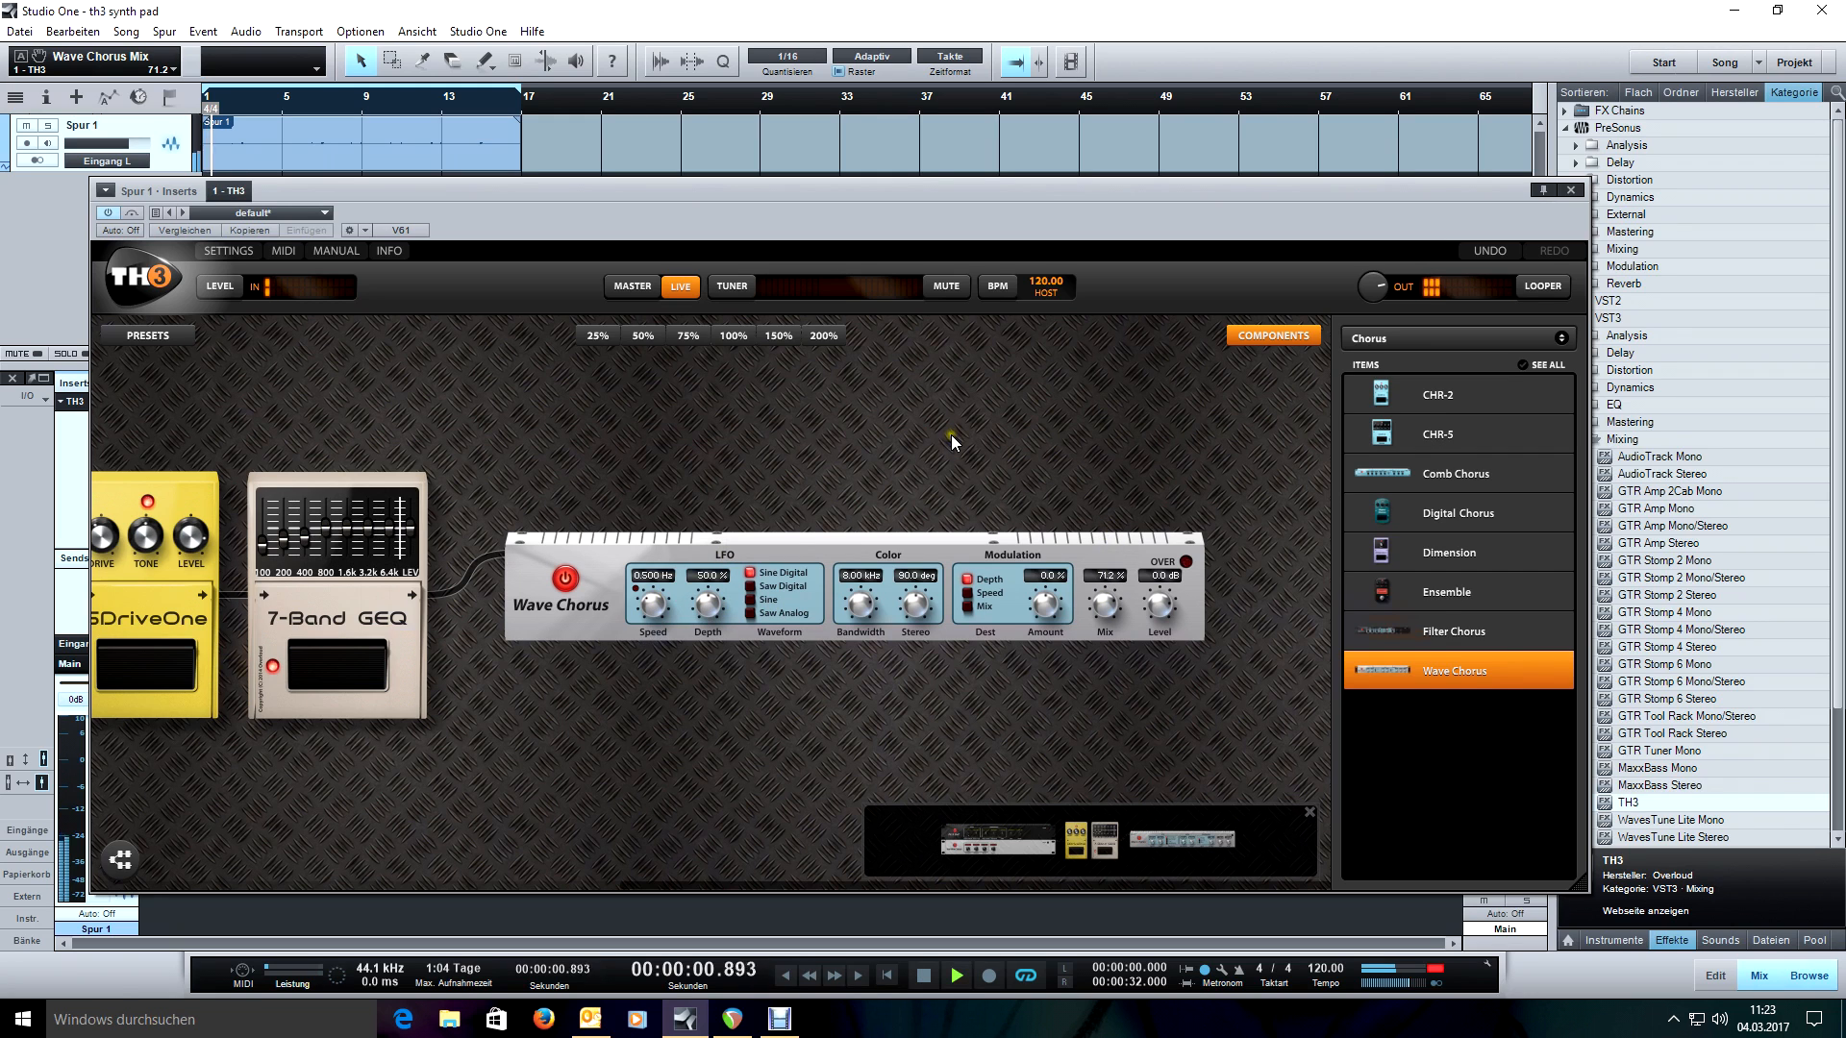
pyautogui.click(566, 580)
pyautogui.click(566, 579)
pyautogui.press('space')
# Set the Wave Chorus speed to 0.304 Hz and its mix to 71.6% while comparing the sound during playback.
pyautogui.moveTo(660, 602); pyautogui.dragTo(655, 613)
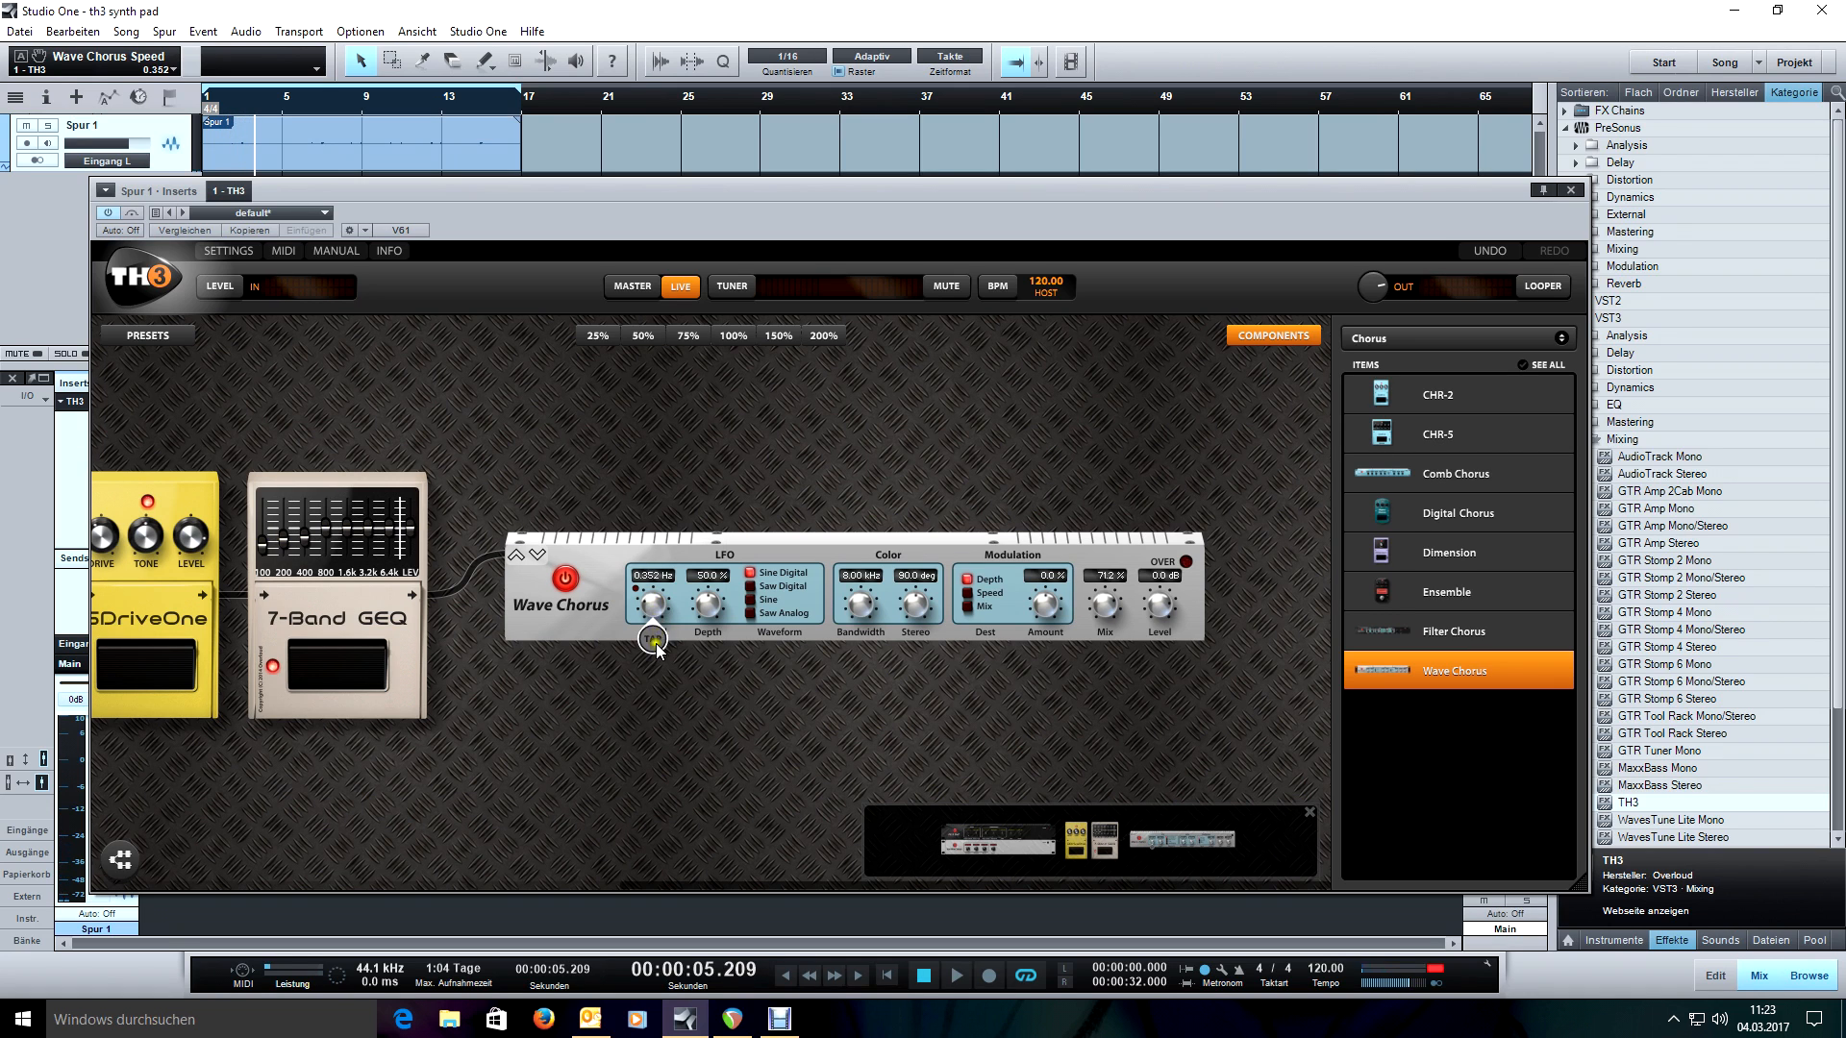
pyautogui.moveTo(660, 605); pyautogui.dragTo(660, 611)
pyautogui.press('space')
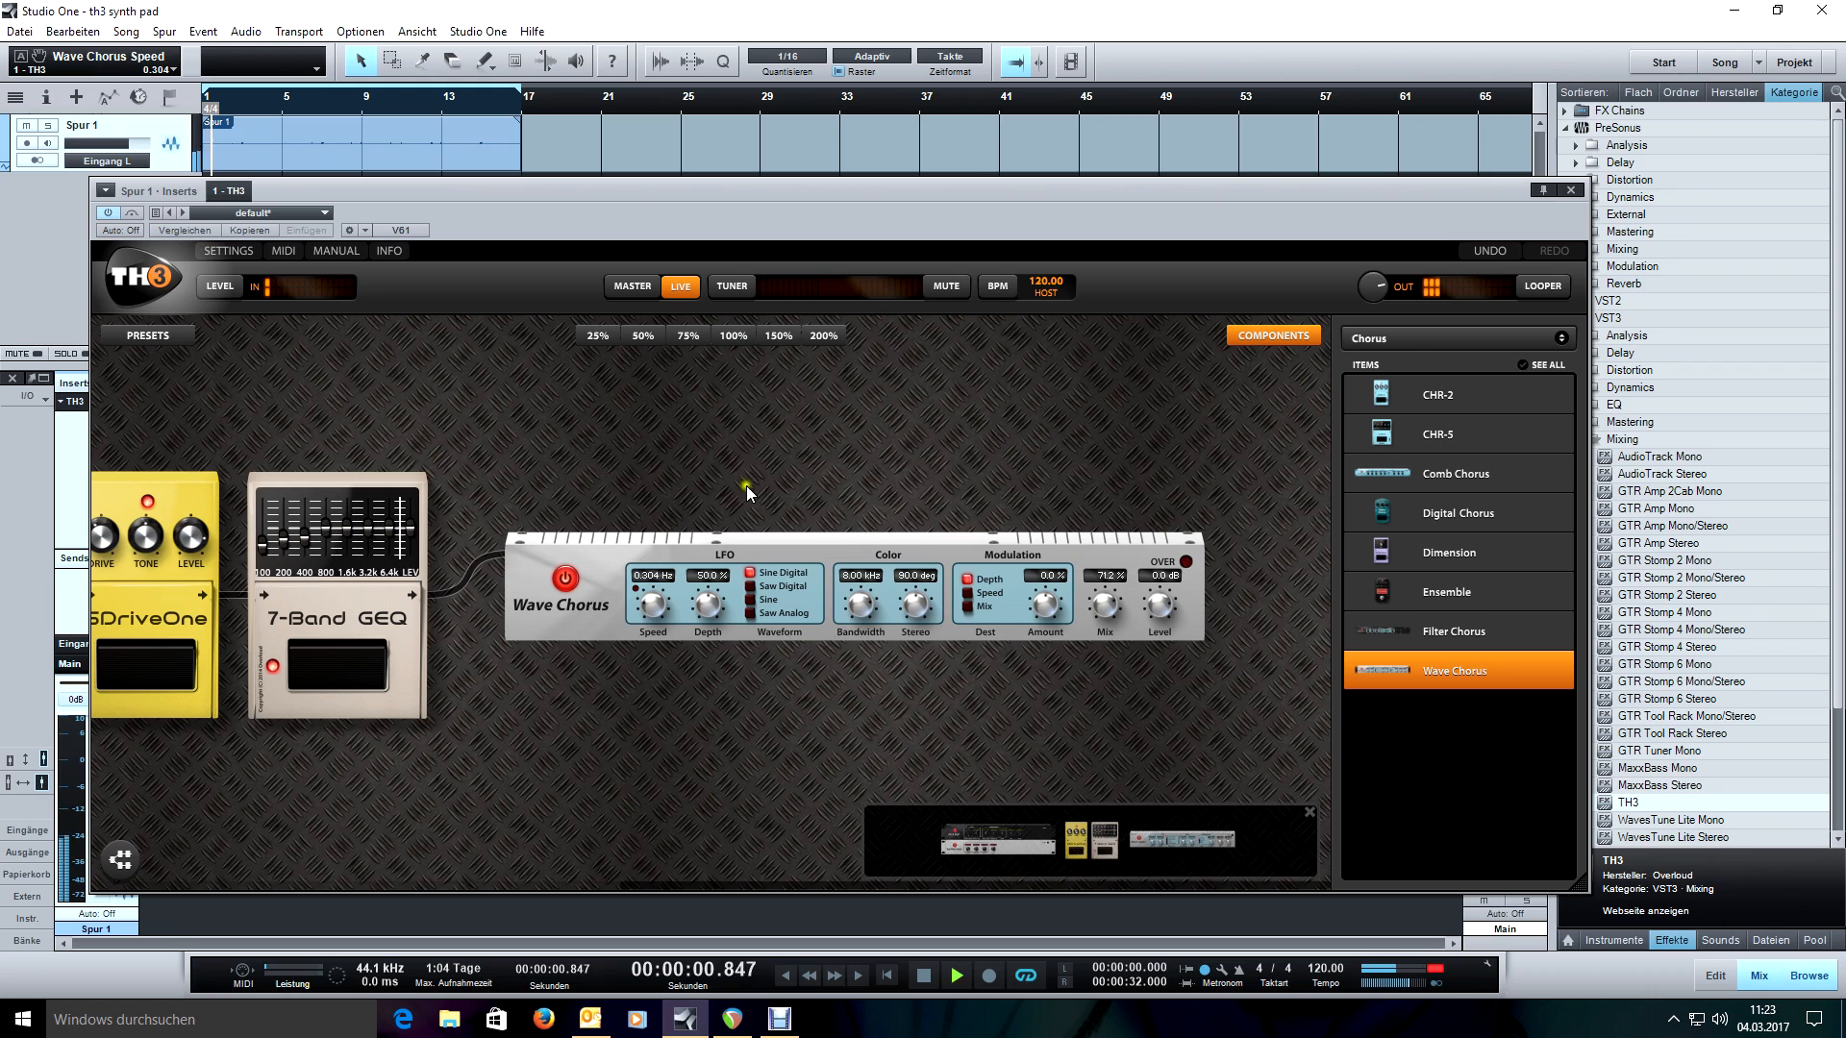
pyautogui.click(569, 583)
pyautogui.moveTo(1105, 606); pyautogui.dragTo(1105, 604)
pyautogui.press('space')
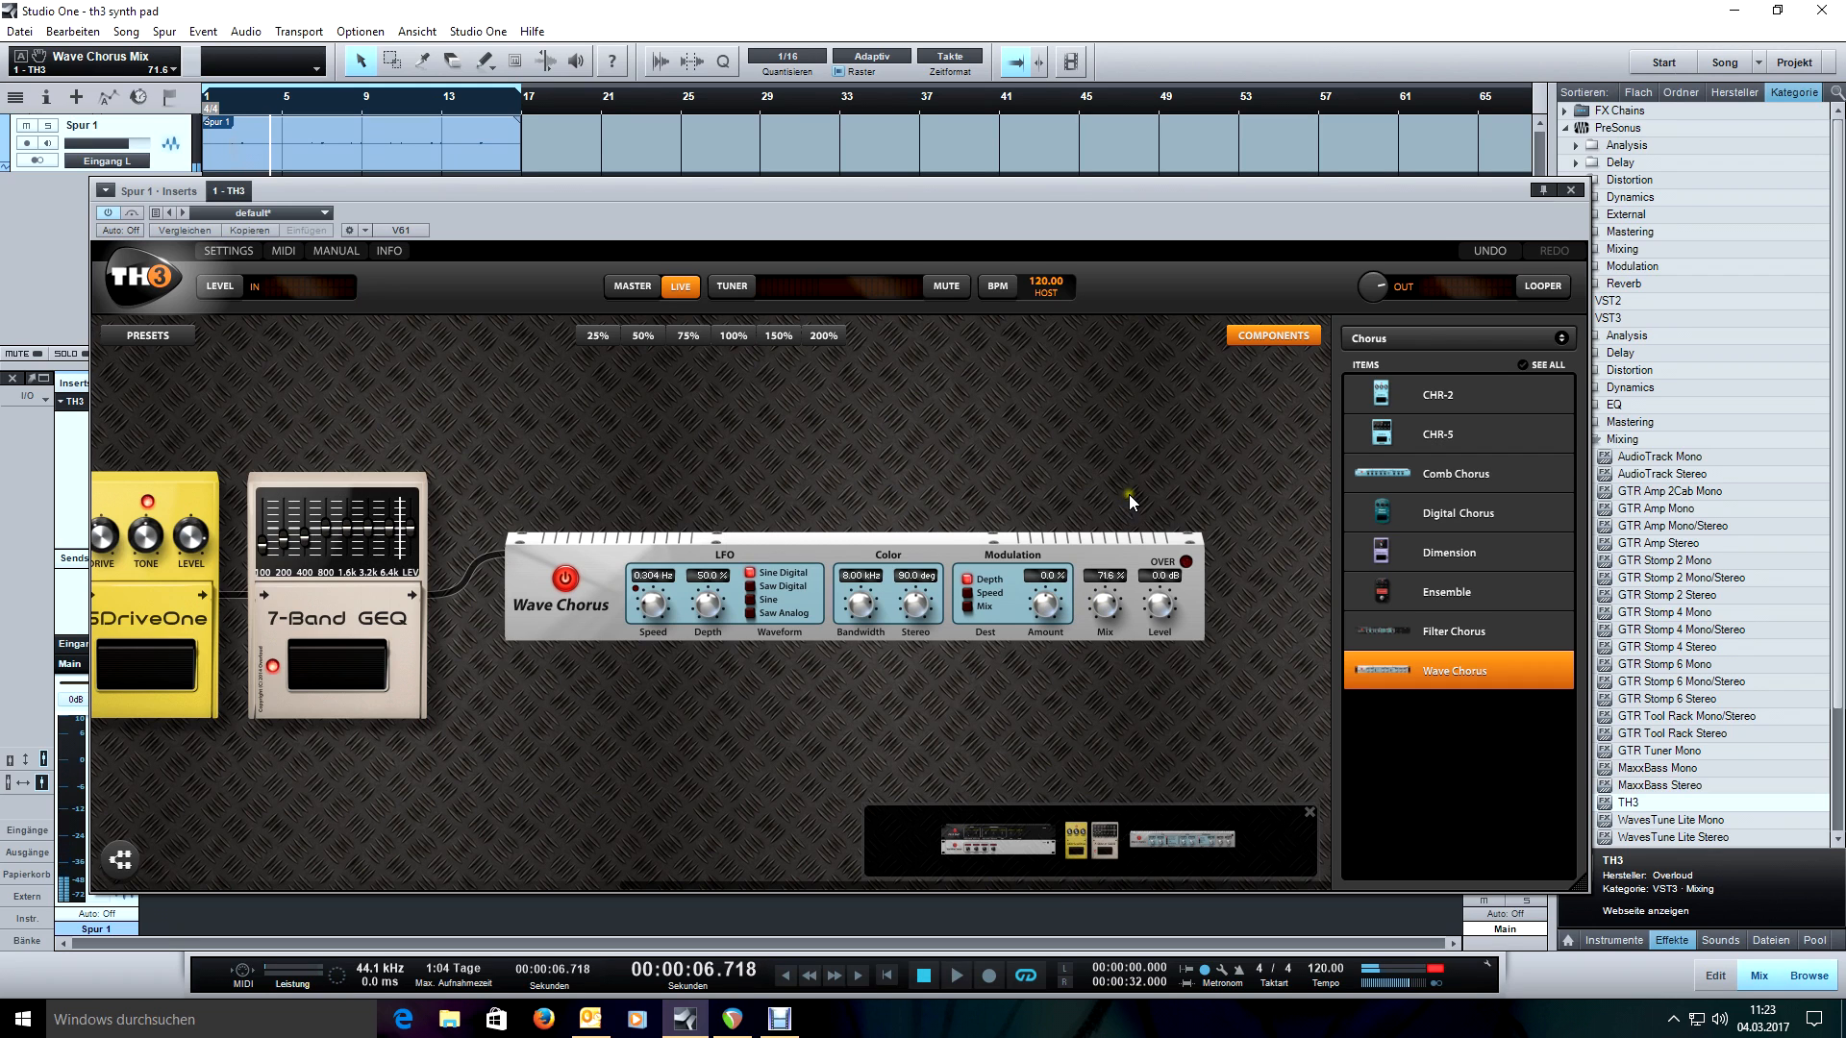
# Add the Digital Delay from the Delay category to the rack below the Wave Chorus.
pyautogui.click(1433, 346)
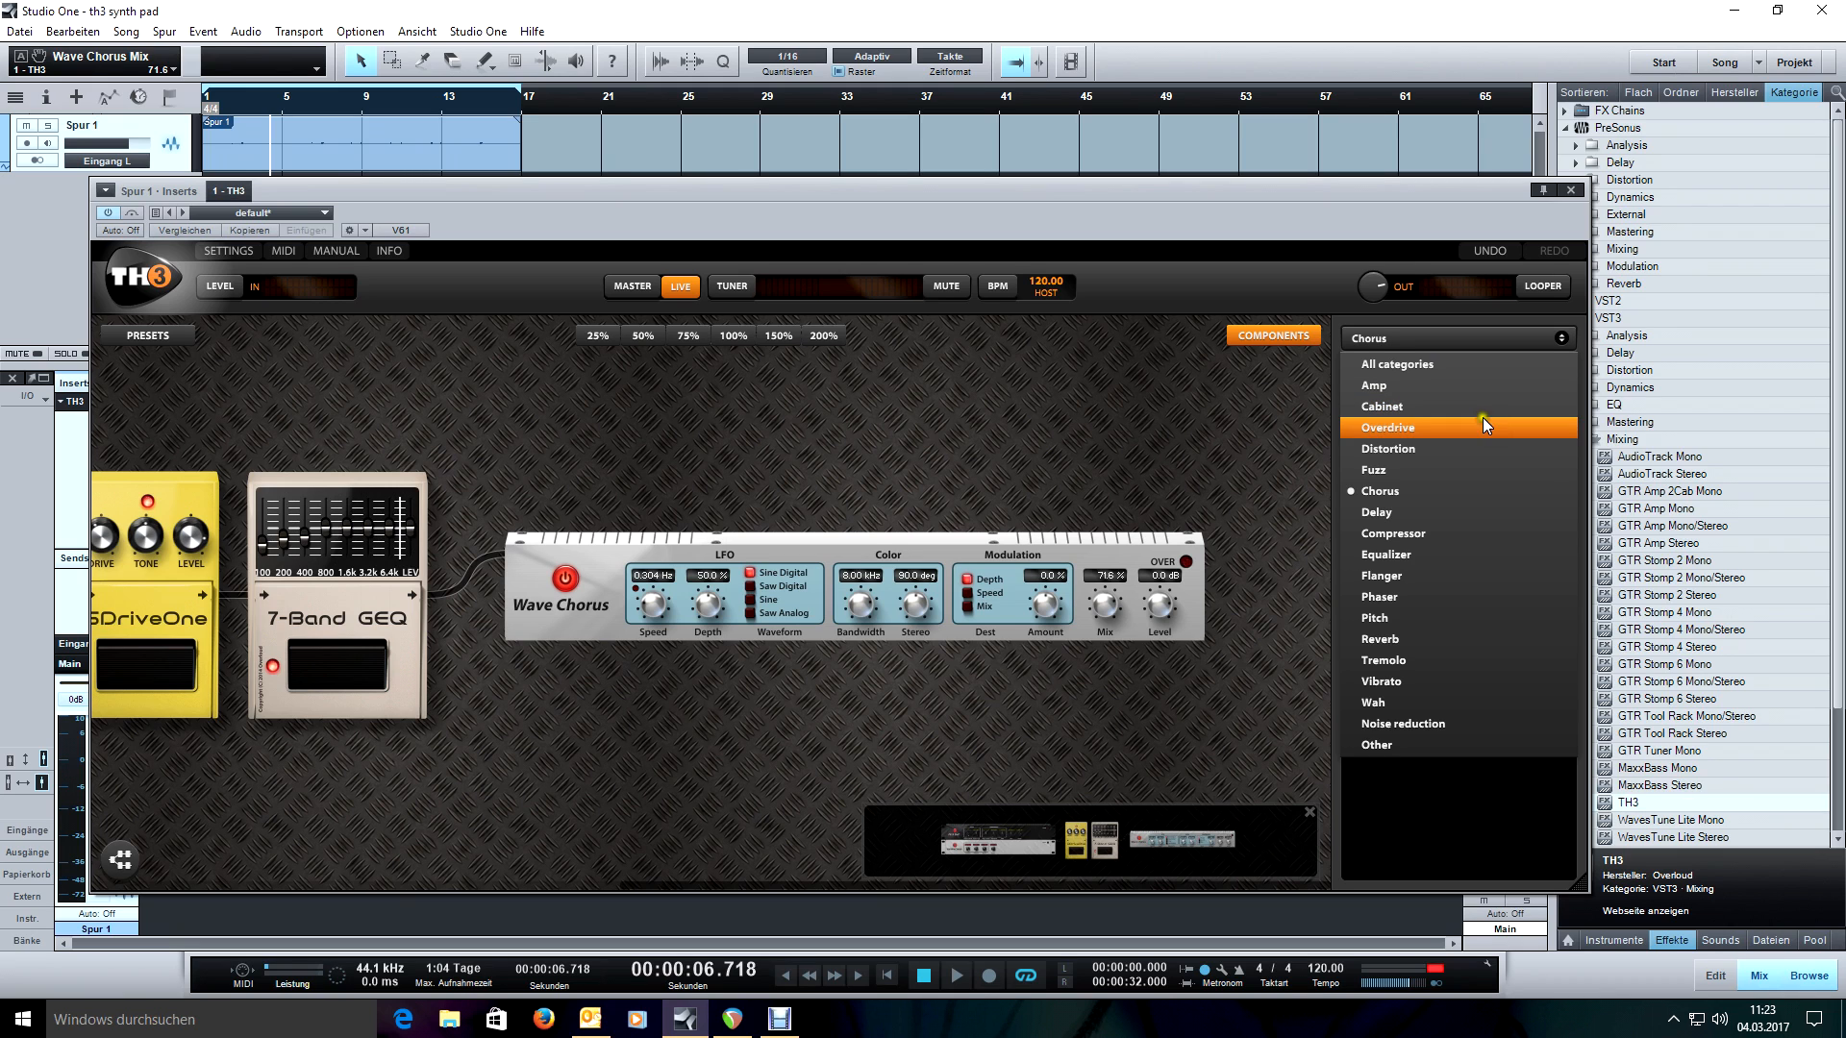
pyautogui.click(1478, 512)
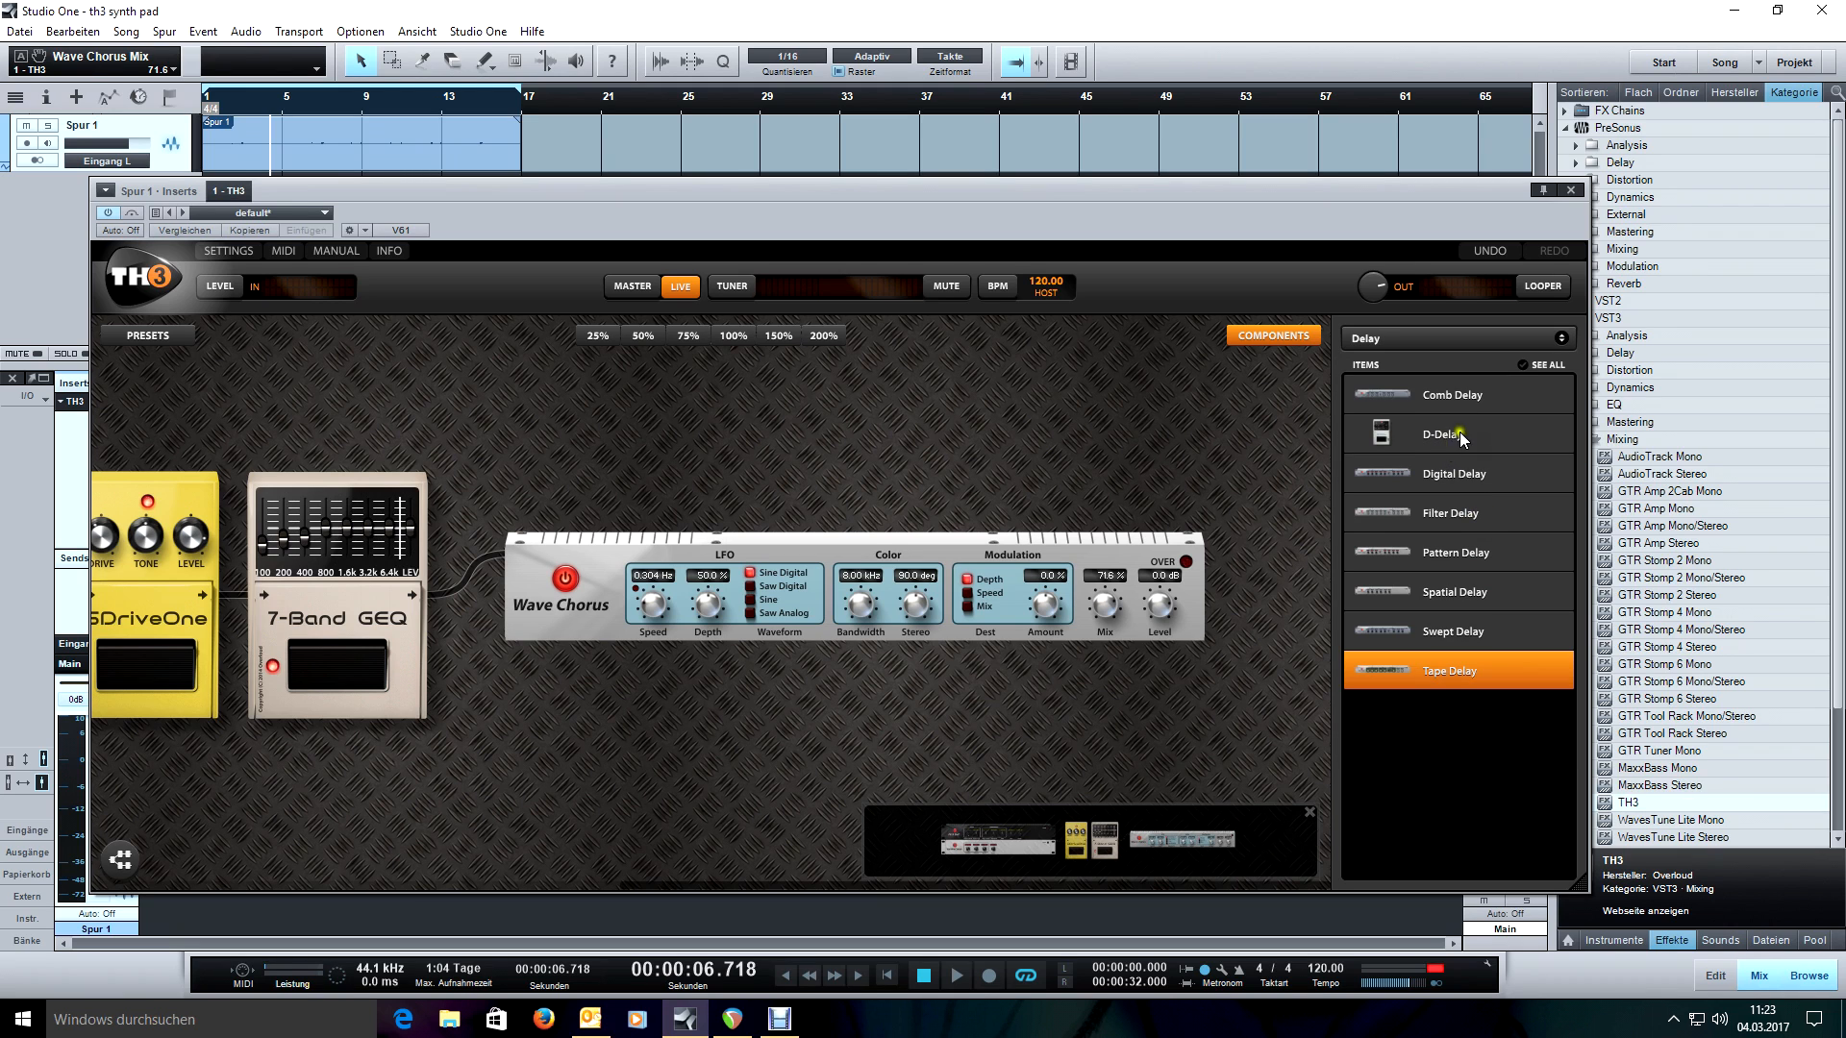
pyautogui.moveTo(1462, 475); pyautogui.dragTo(952, 712)
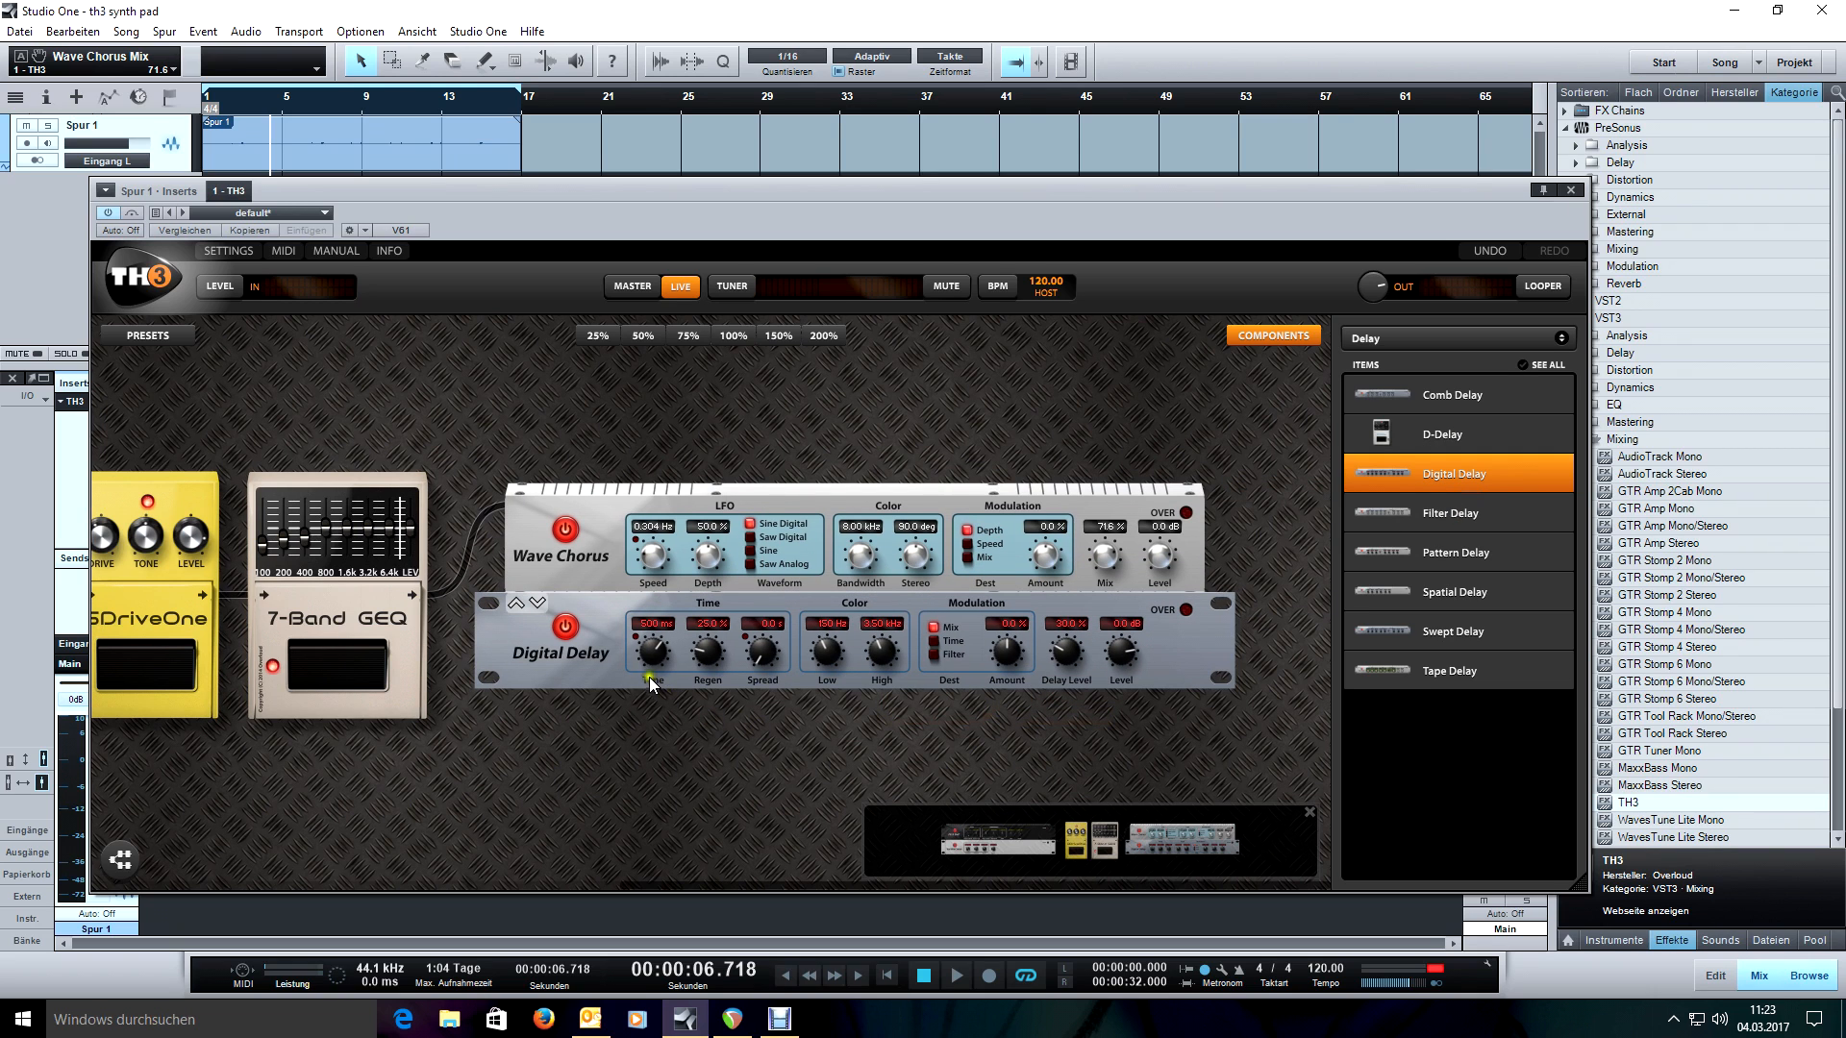
# Set the Digital Delay's tempo-synced time to 1/4d and spread to 1/8, and briefly play the track.
pyautogui.click(631, 640)
pyautogui.moveTo(652, 646); pyautogui.dragTo(657, 653)
pyautogui.scroll(3, 656, 653)
pyautogui.scroll(2, 657, 656)
pyautogui.scroll(3, 761, 659)
pyautogui.scroll(1, 761, 659)
pyautogui.press(',')
pyautogui.press('space')
pyautogui.press('space')
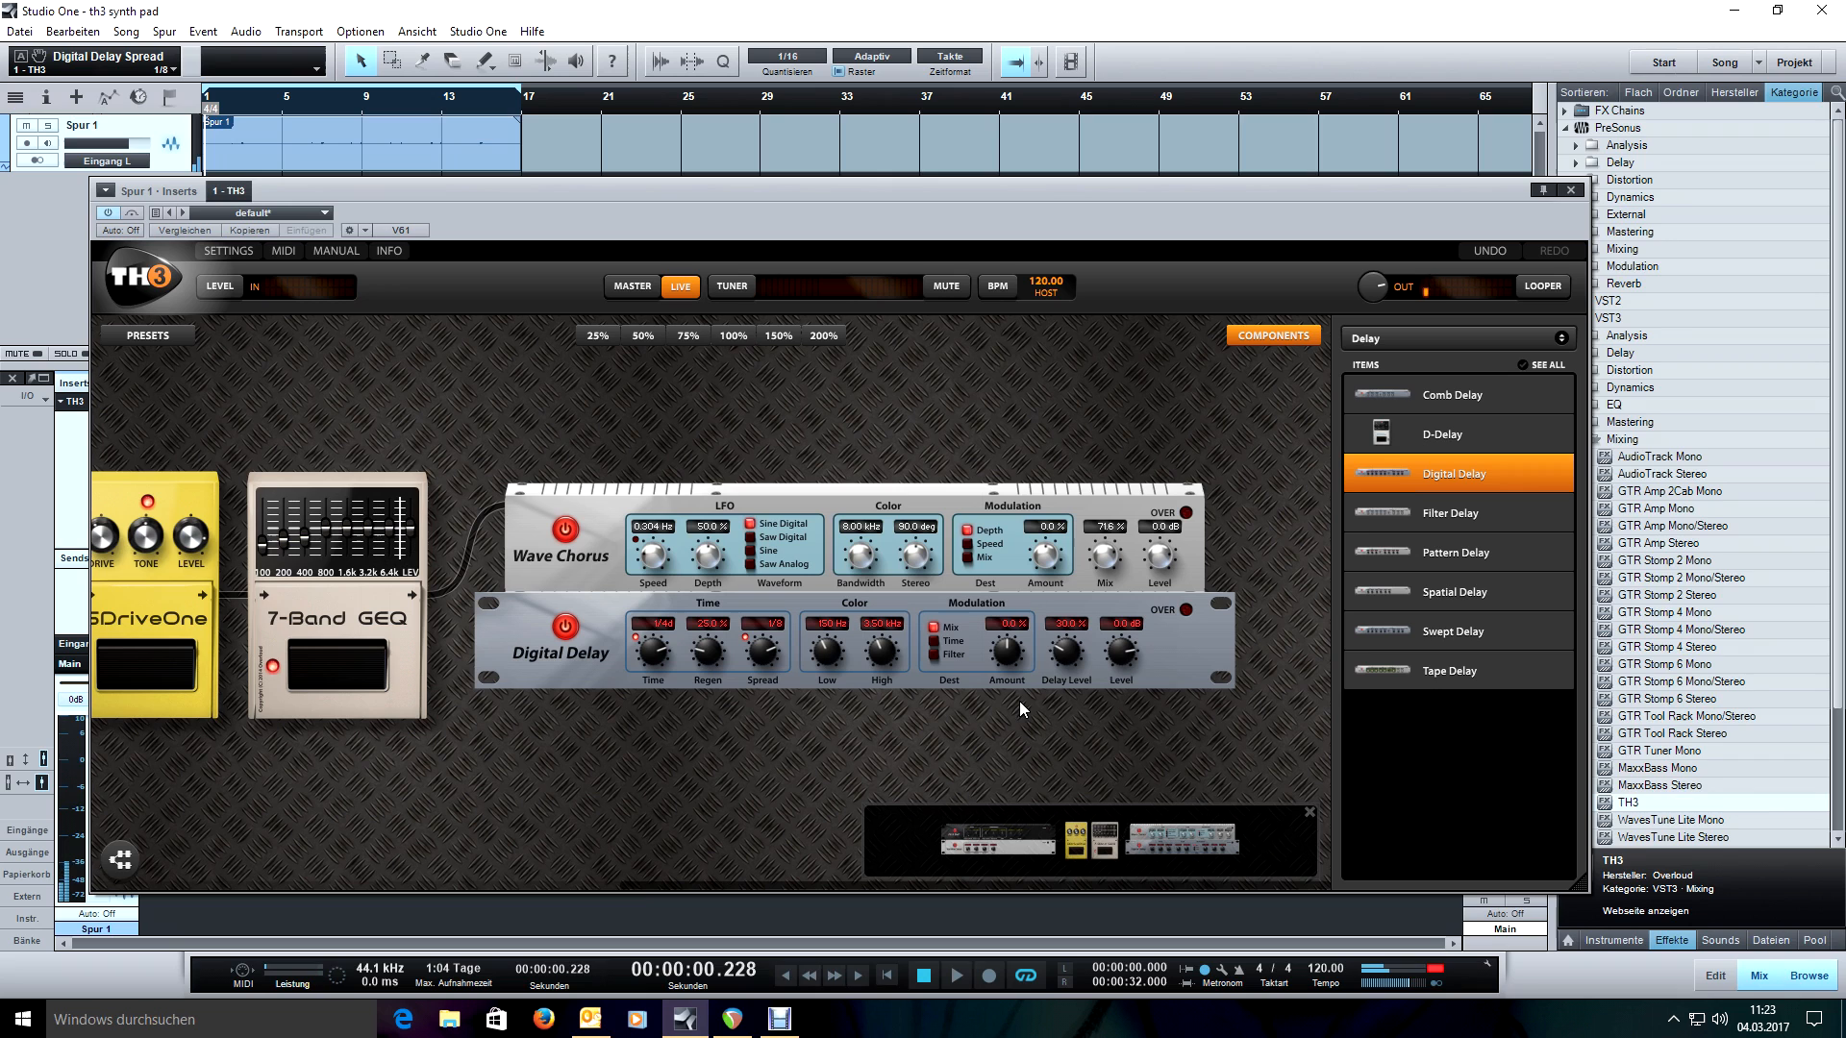
# Set the Digital Delay's delay level to 60% and its regen to 70%.
pyautogui.scroll(5, 1068, 651)
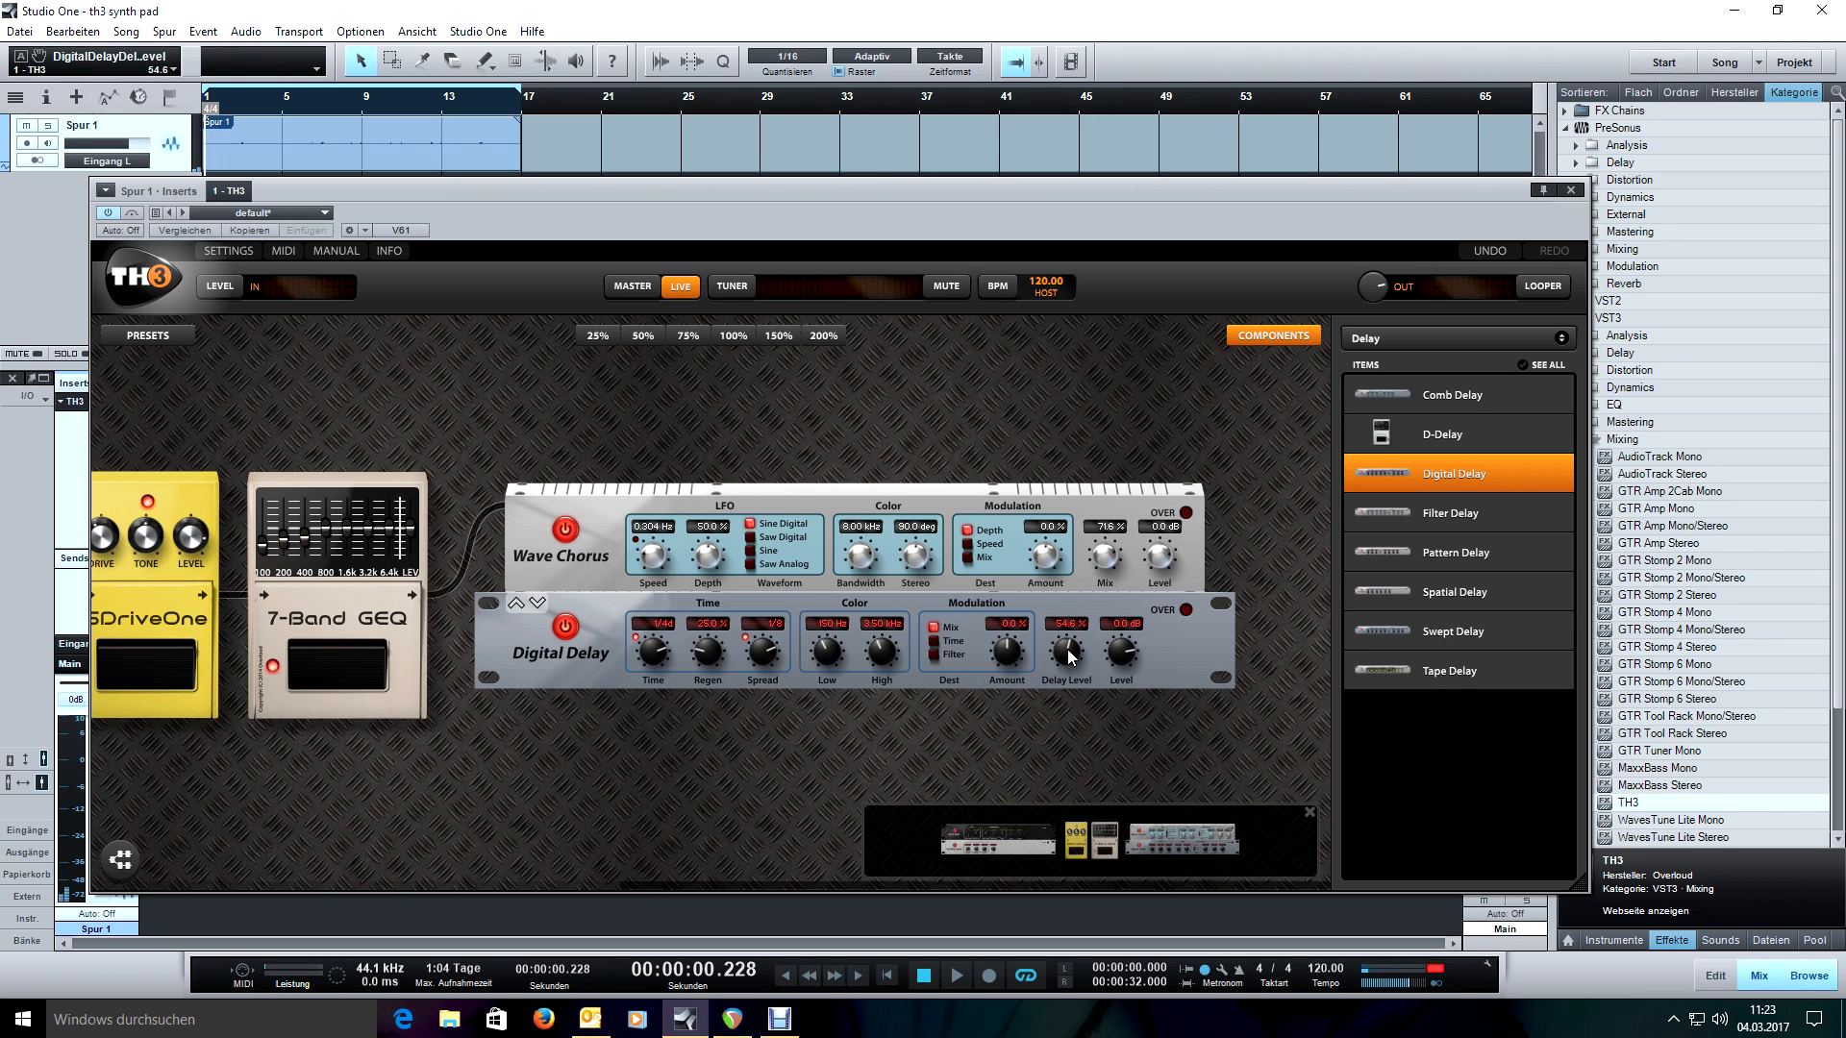
pyautogui.scroll(1, 1070, 657)
pyautogui.doubleClick(1070, 656)
pyautogui.write('60')
pyautogui.press('Return')
pyautogui.doubleClick(709, 653)
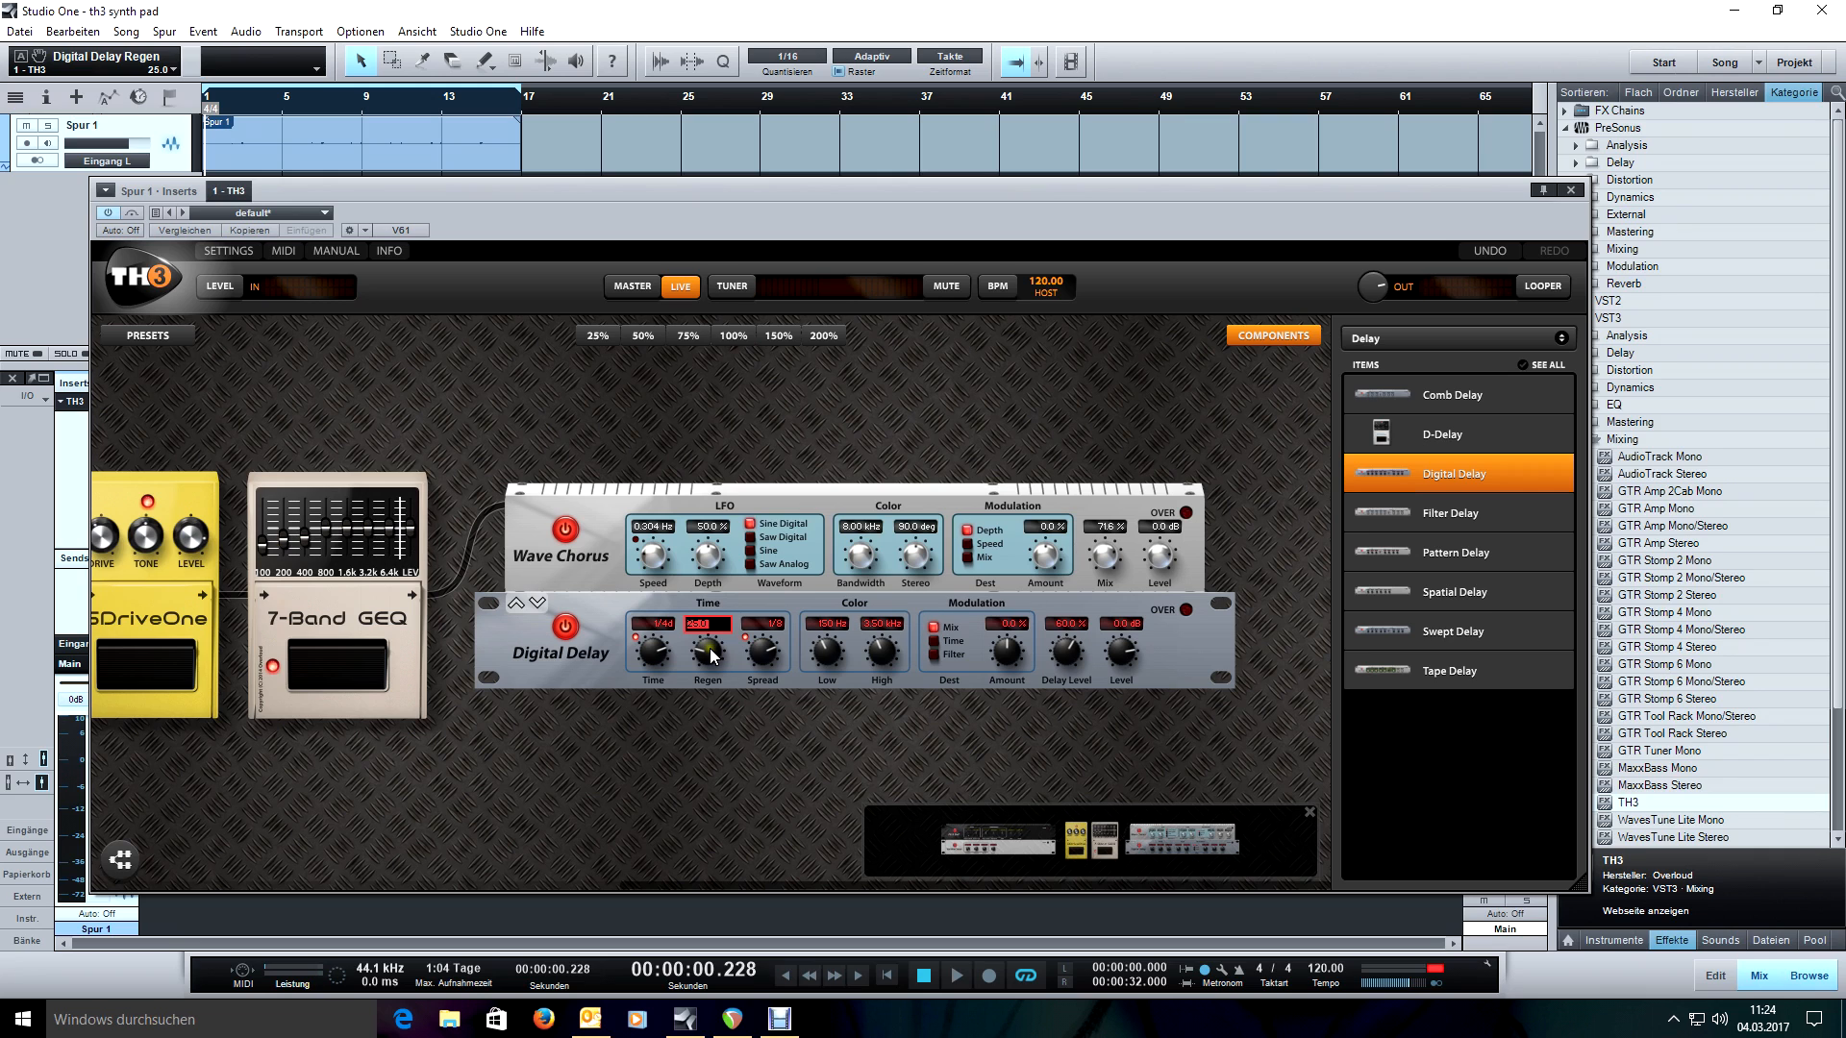
pyautogui.write('70')
pyautogui.press('Return')
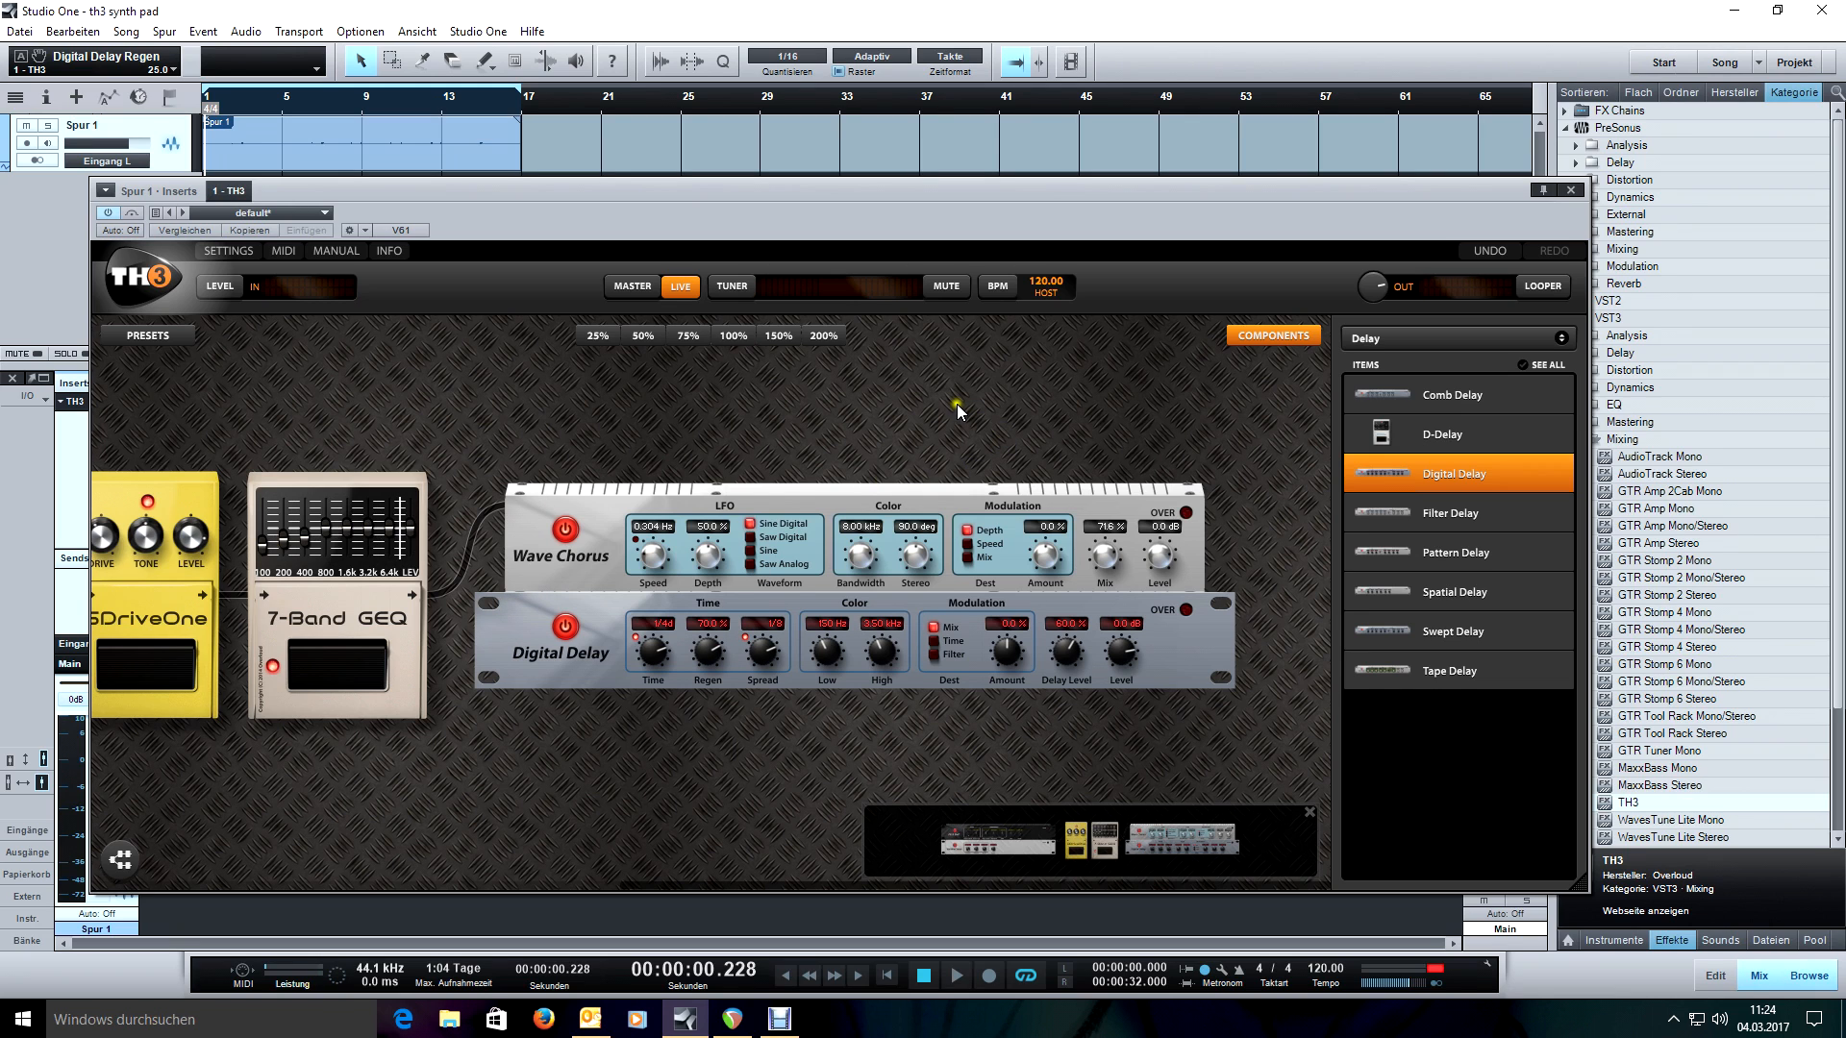
# Set the Digital Delay's low to 516 Hz and high to 20.0 kHz, audition it, and mute the track.
pyautogui.press('KP_0')
pyautogui.moveTo(880, 653); pyautogui.dragTo(835, 646)
pyautogui.press('space')
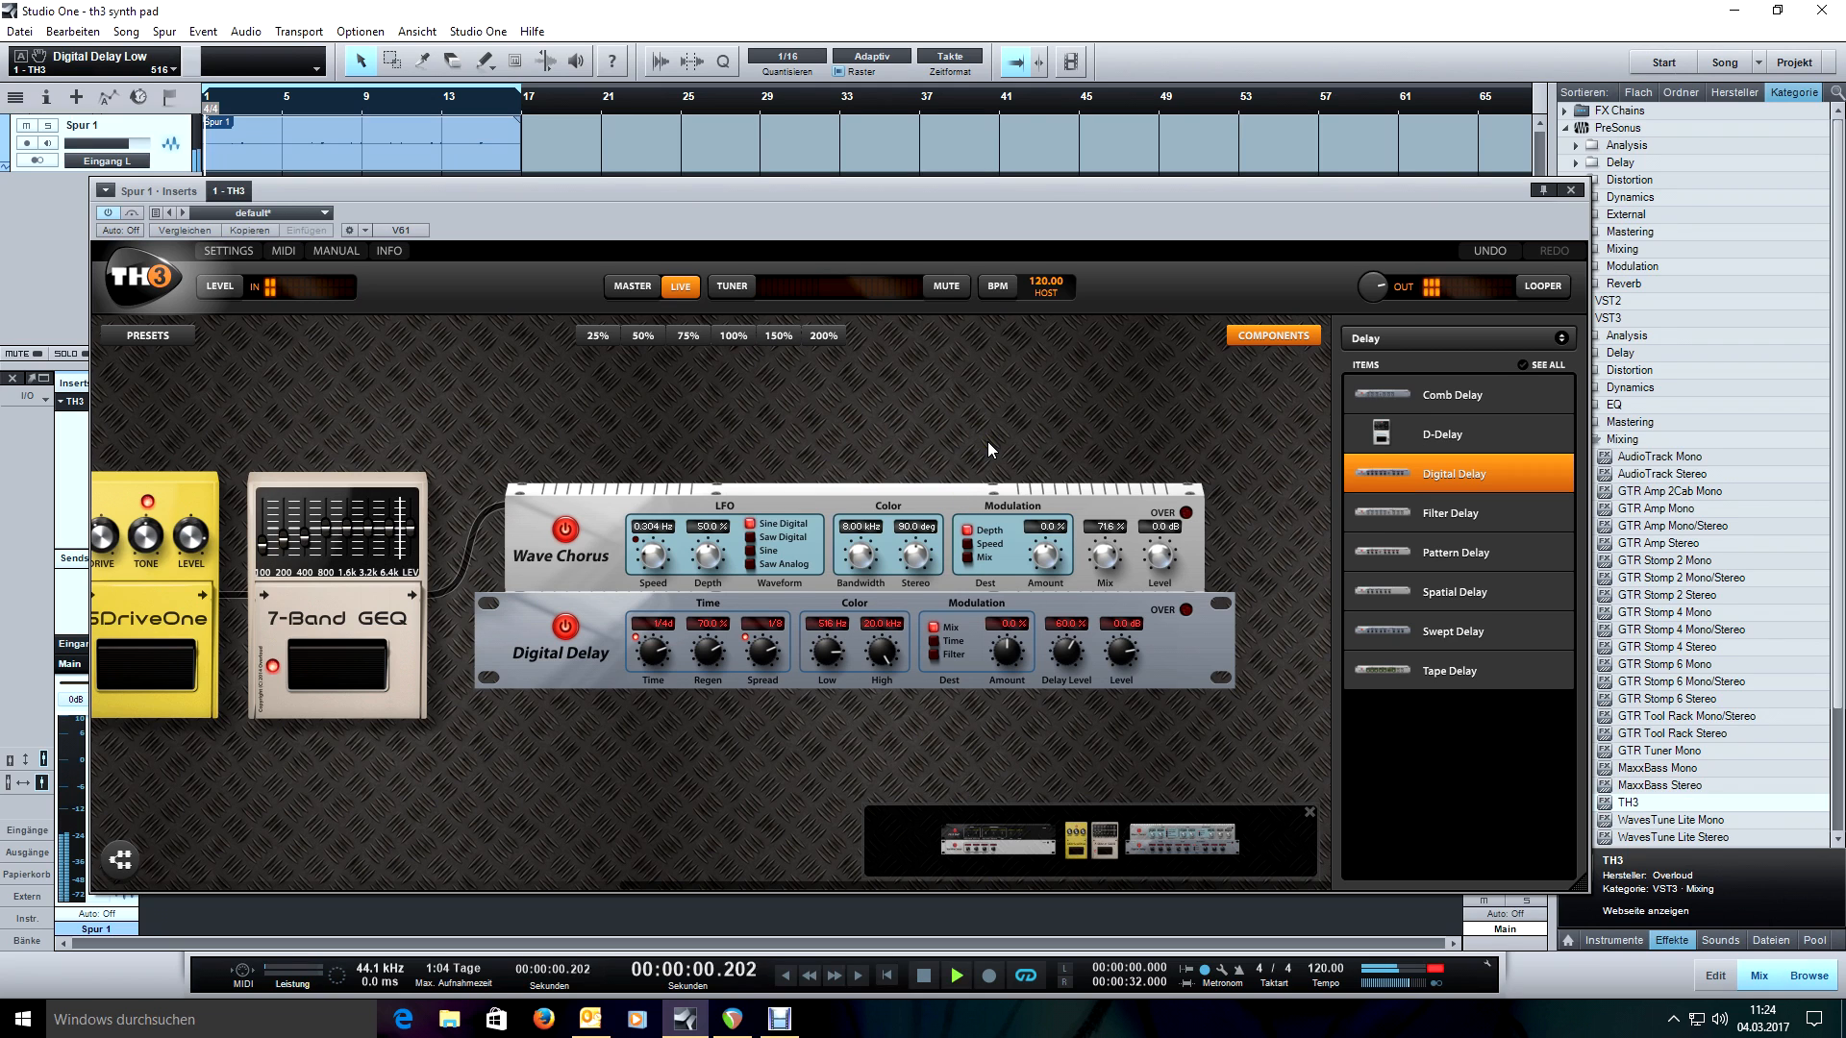
pyautogui.press('space')
pyautogui.press('m')
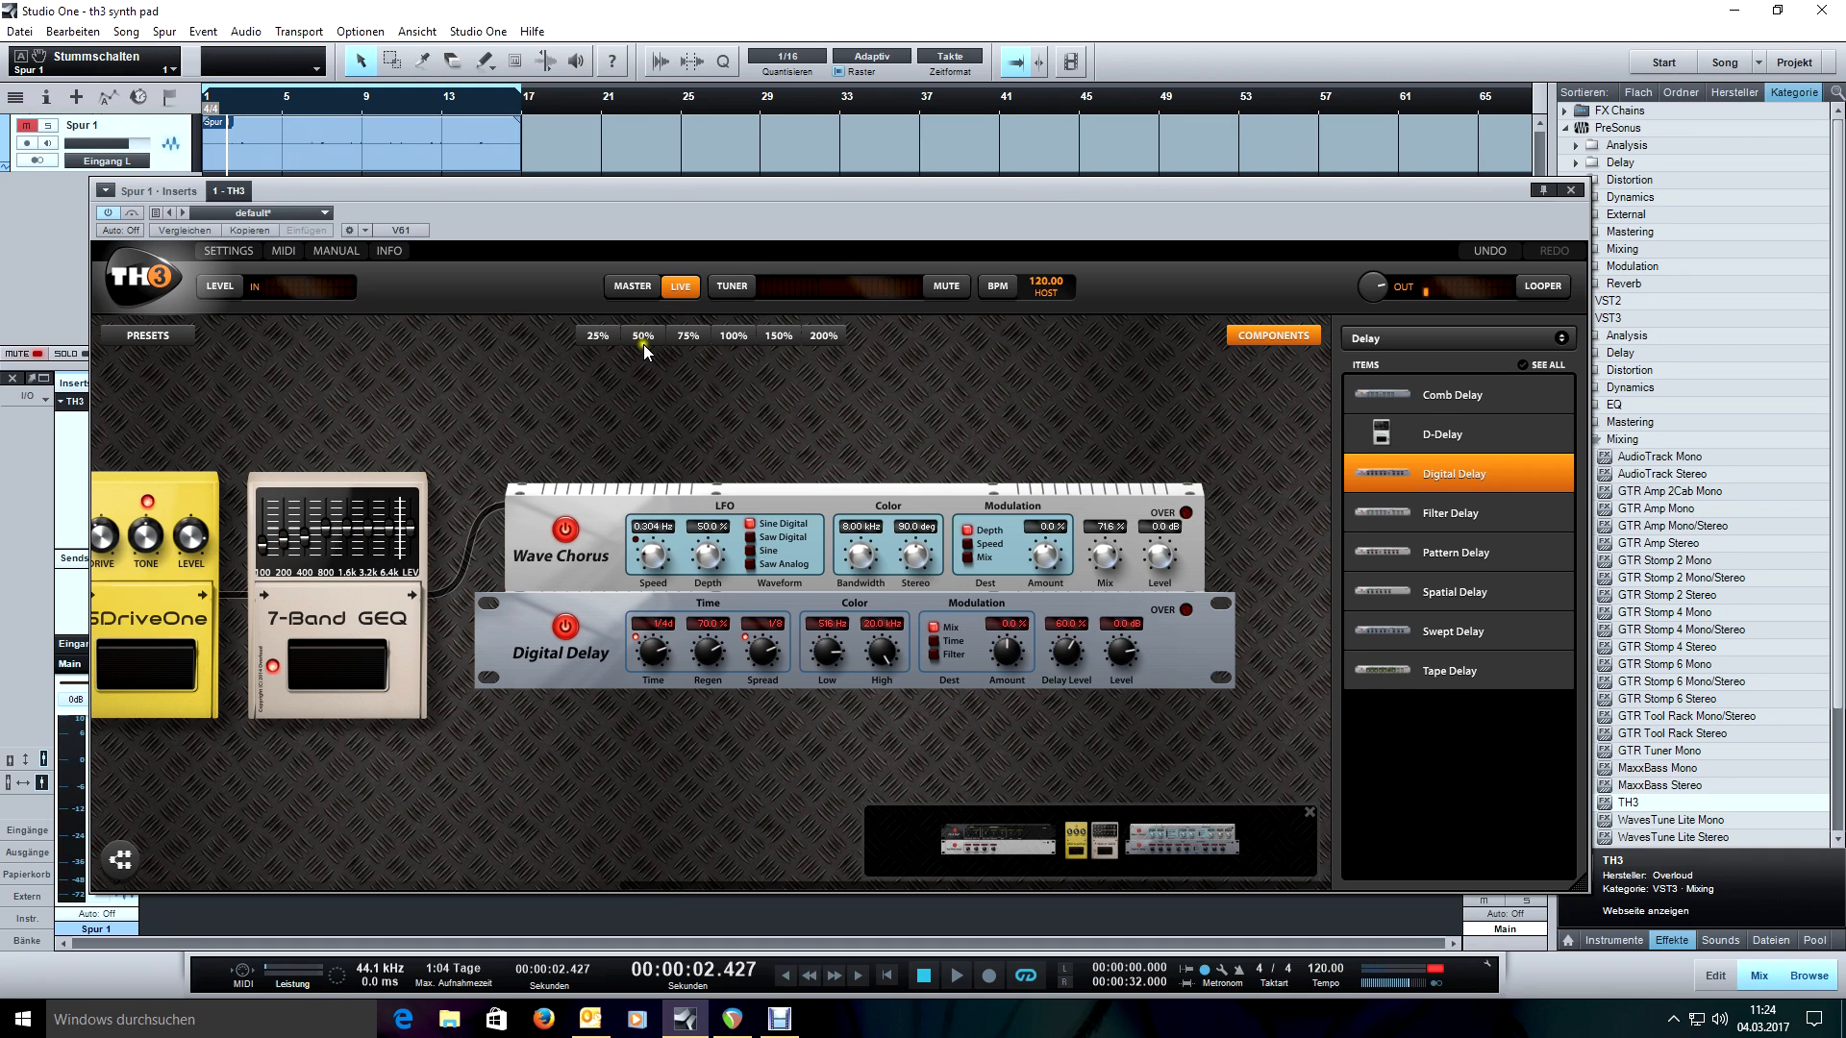
pyautogui.press(',')
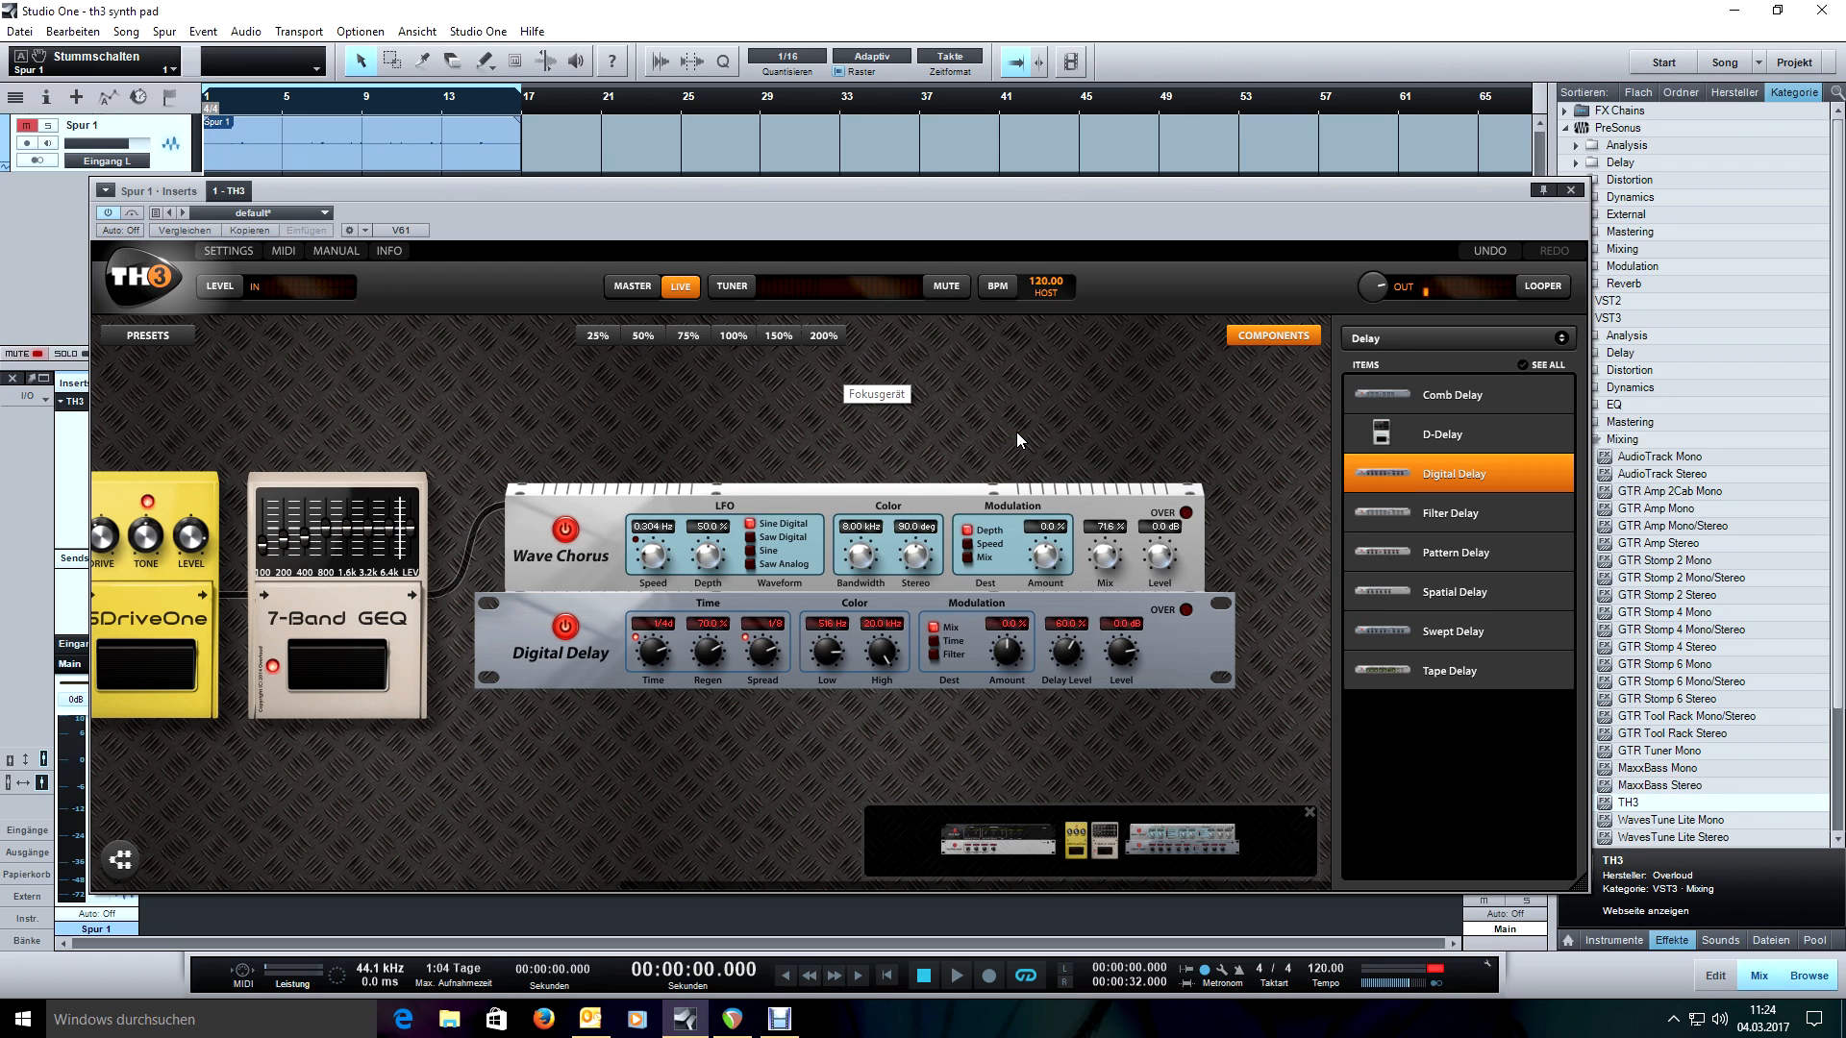
# Add the Analog Flanger from the Flanger category at the end of the chain.
pyautogui.click(1467, 342)
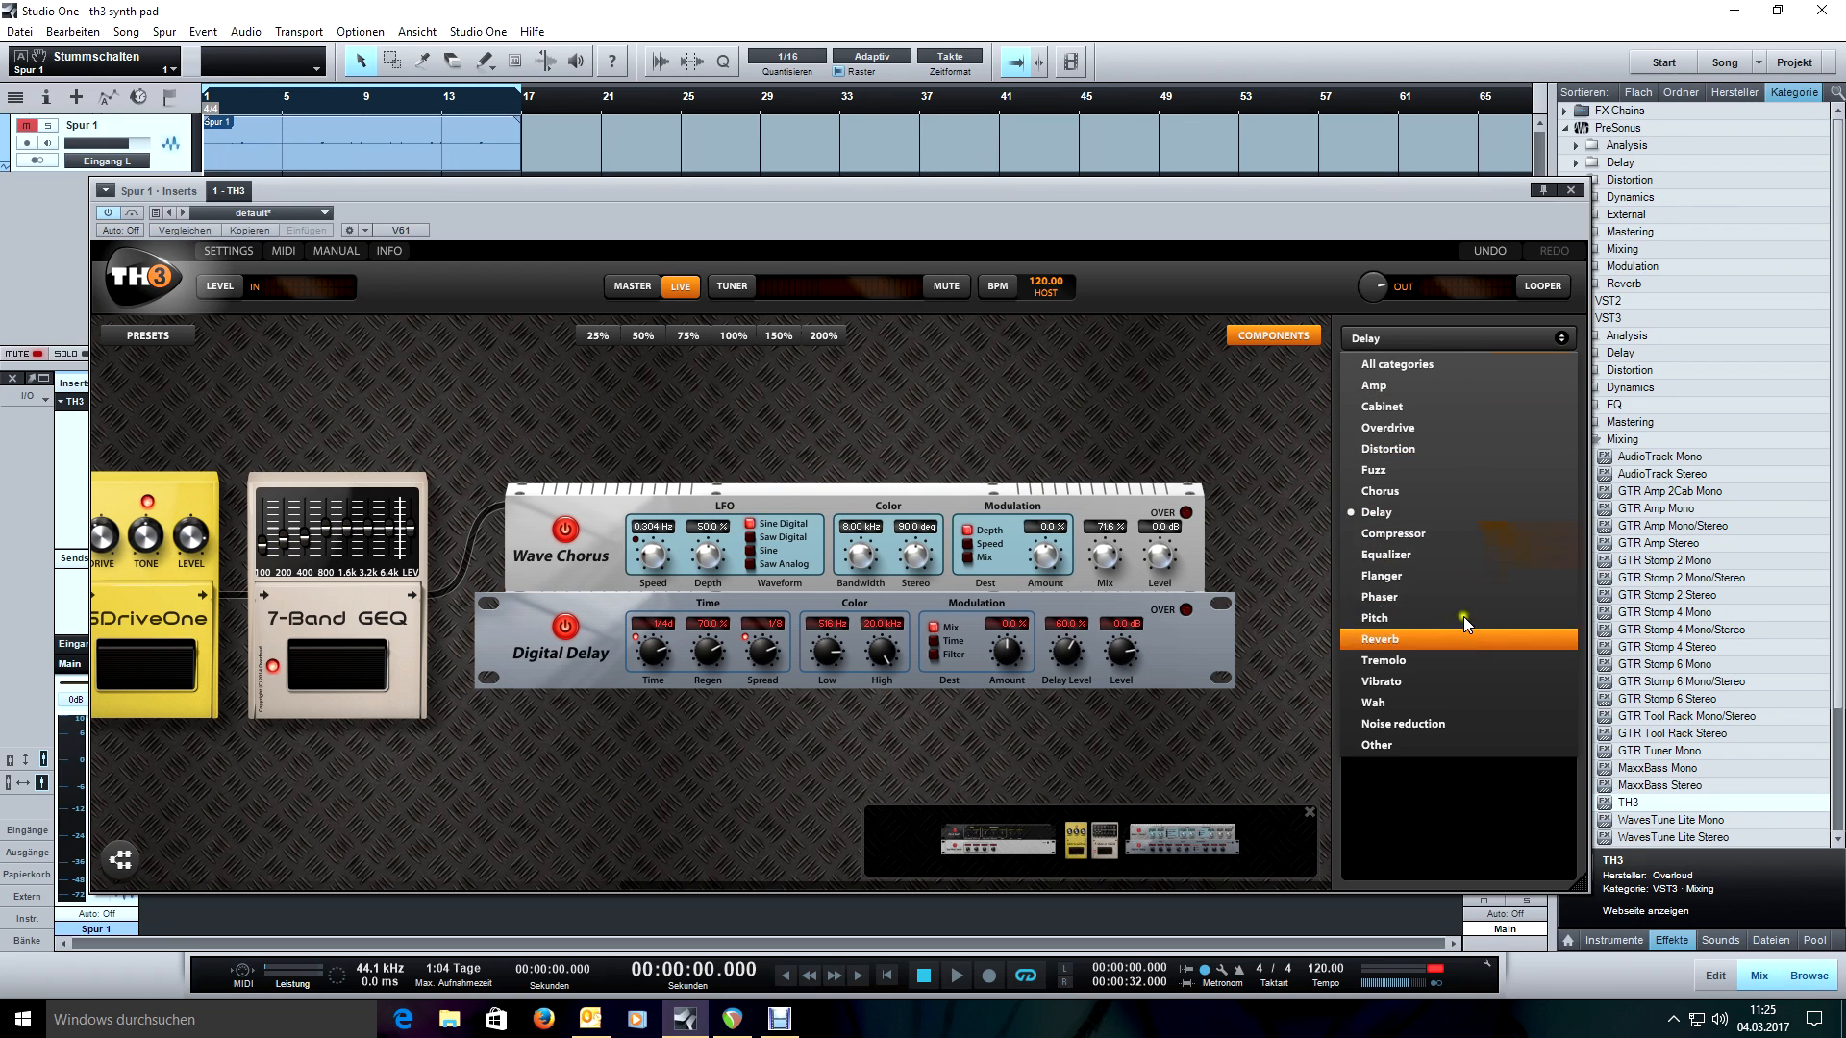
pyautogui.click(1450, 585)
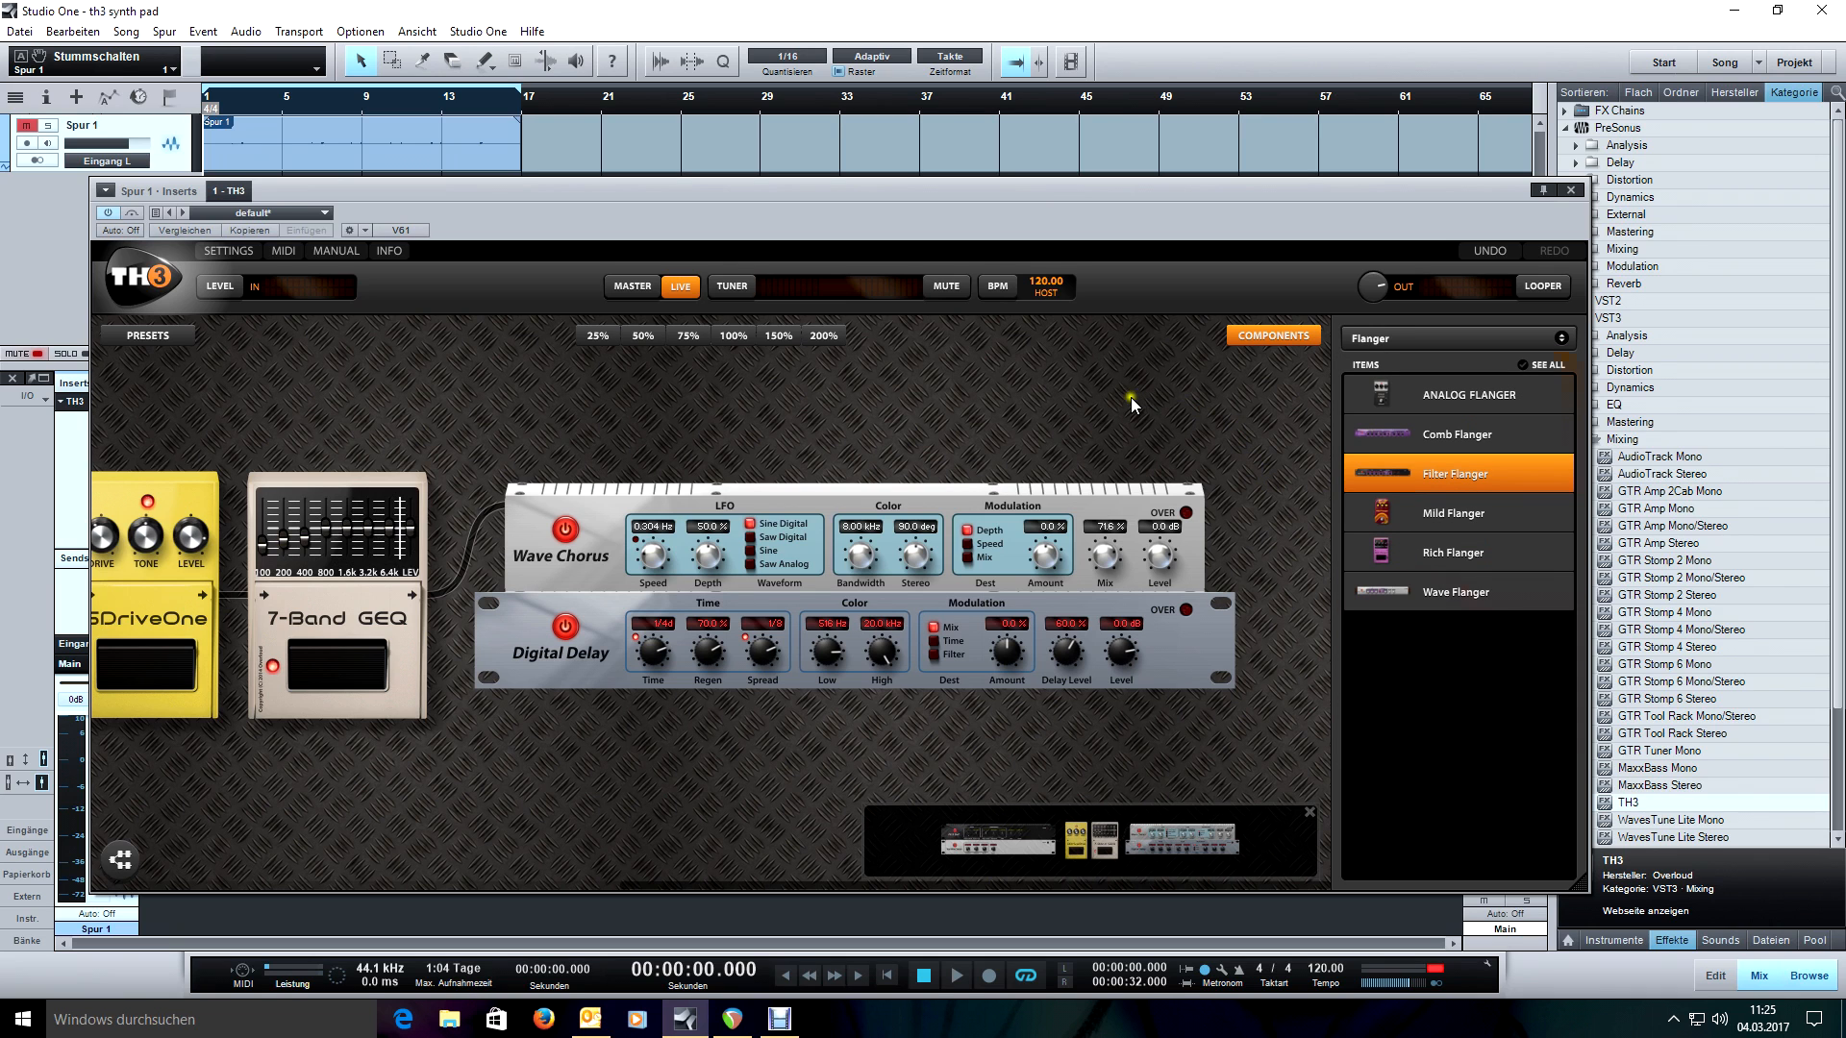
pyautogui.moveTo(1390, 394); pyautogui.dragTo(1174, 430)
# Play the track through the Analog Flanger, mute it again and return to the song start.
pyautogui.press('space')
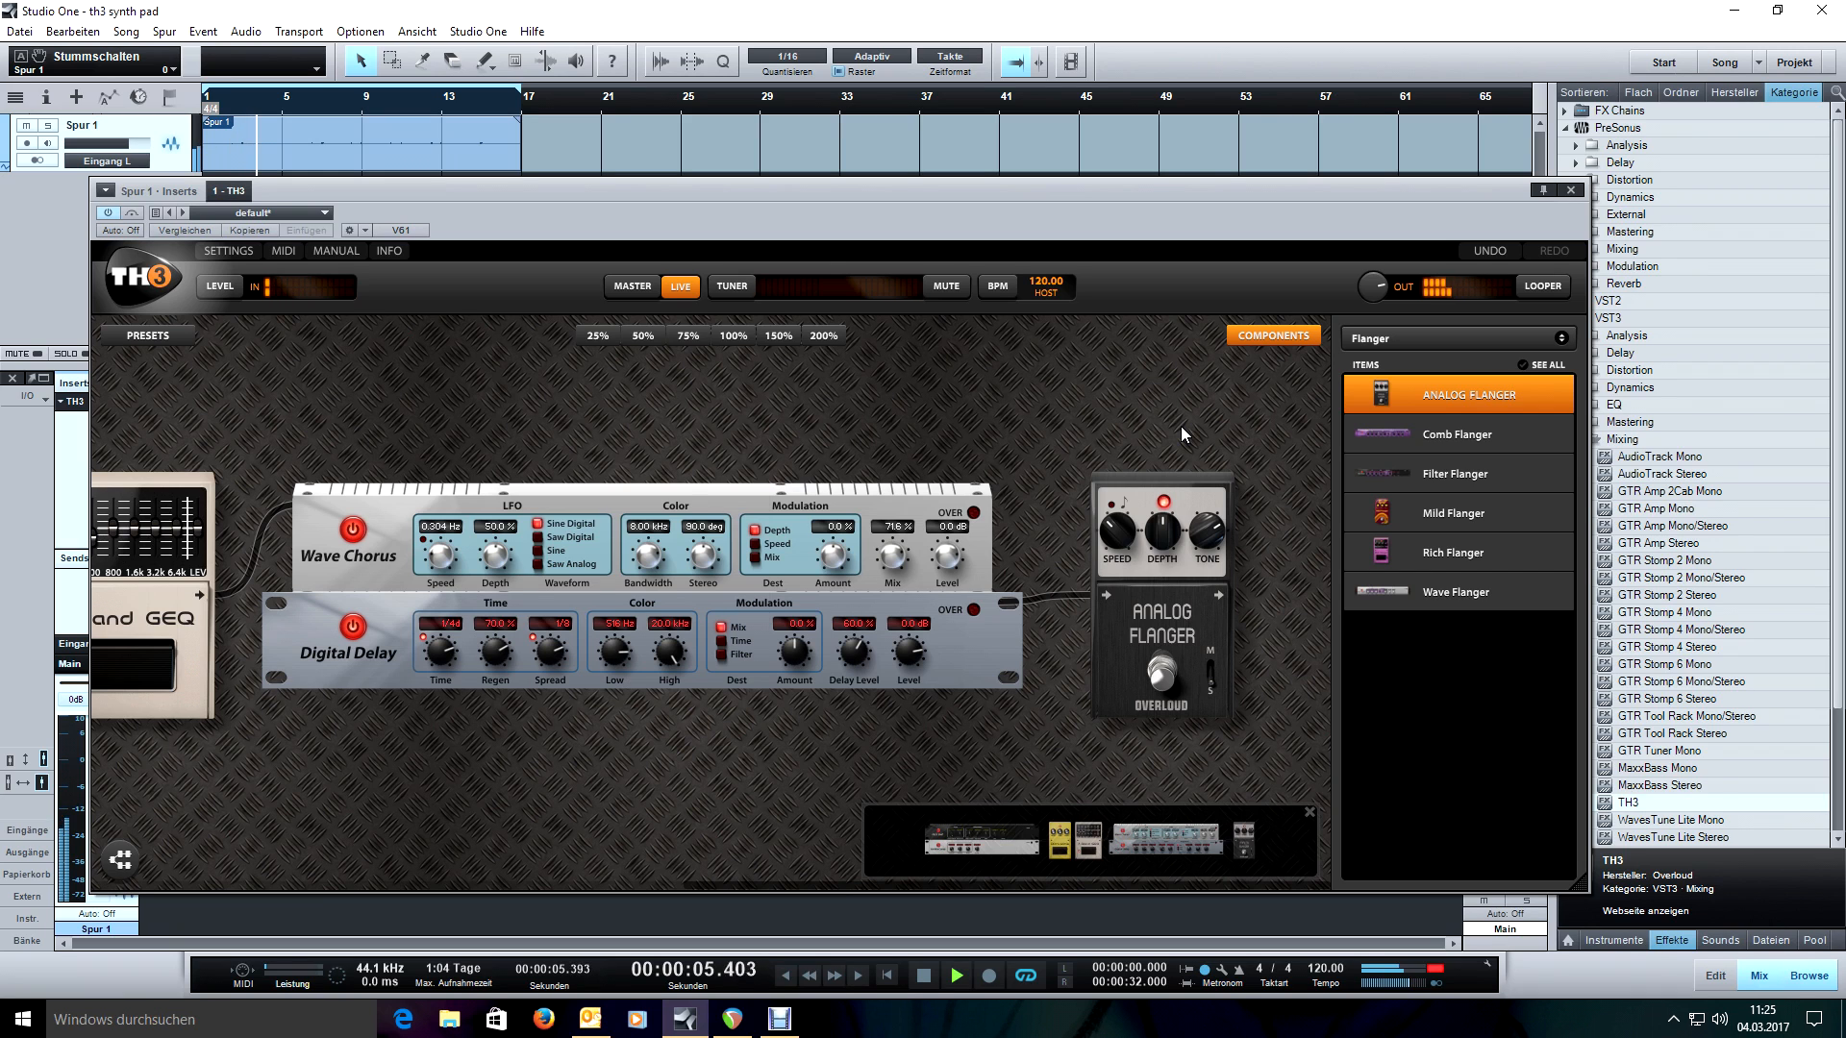
pyautogui.press('space')
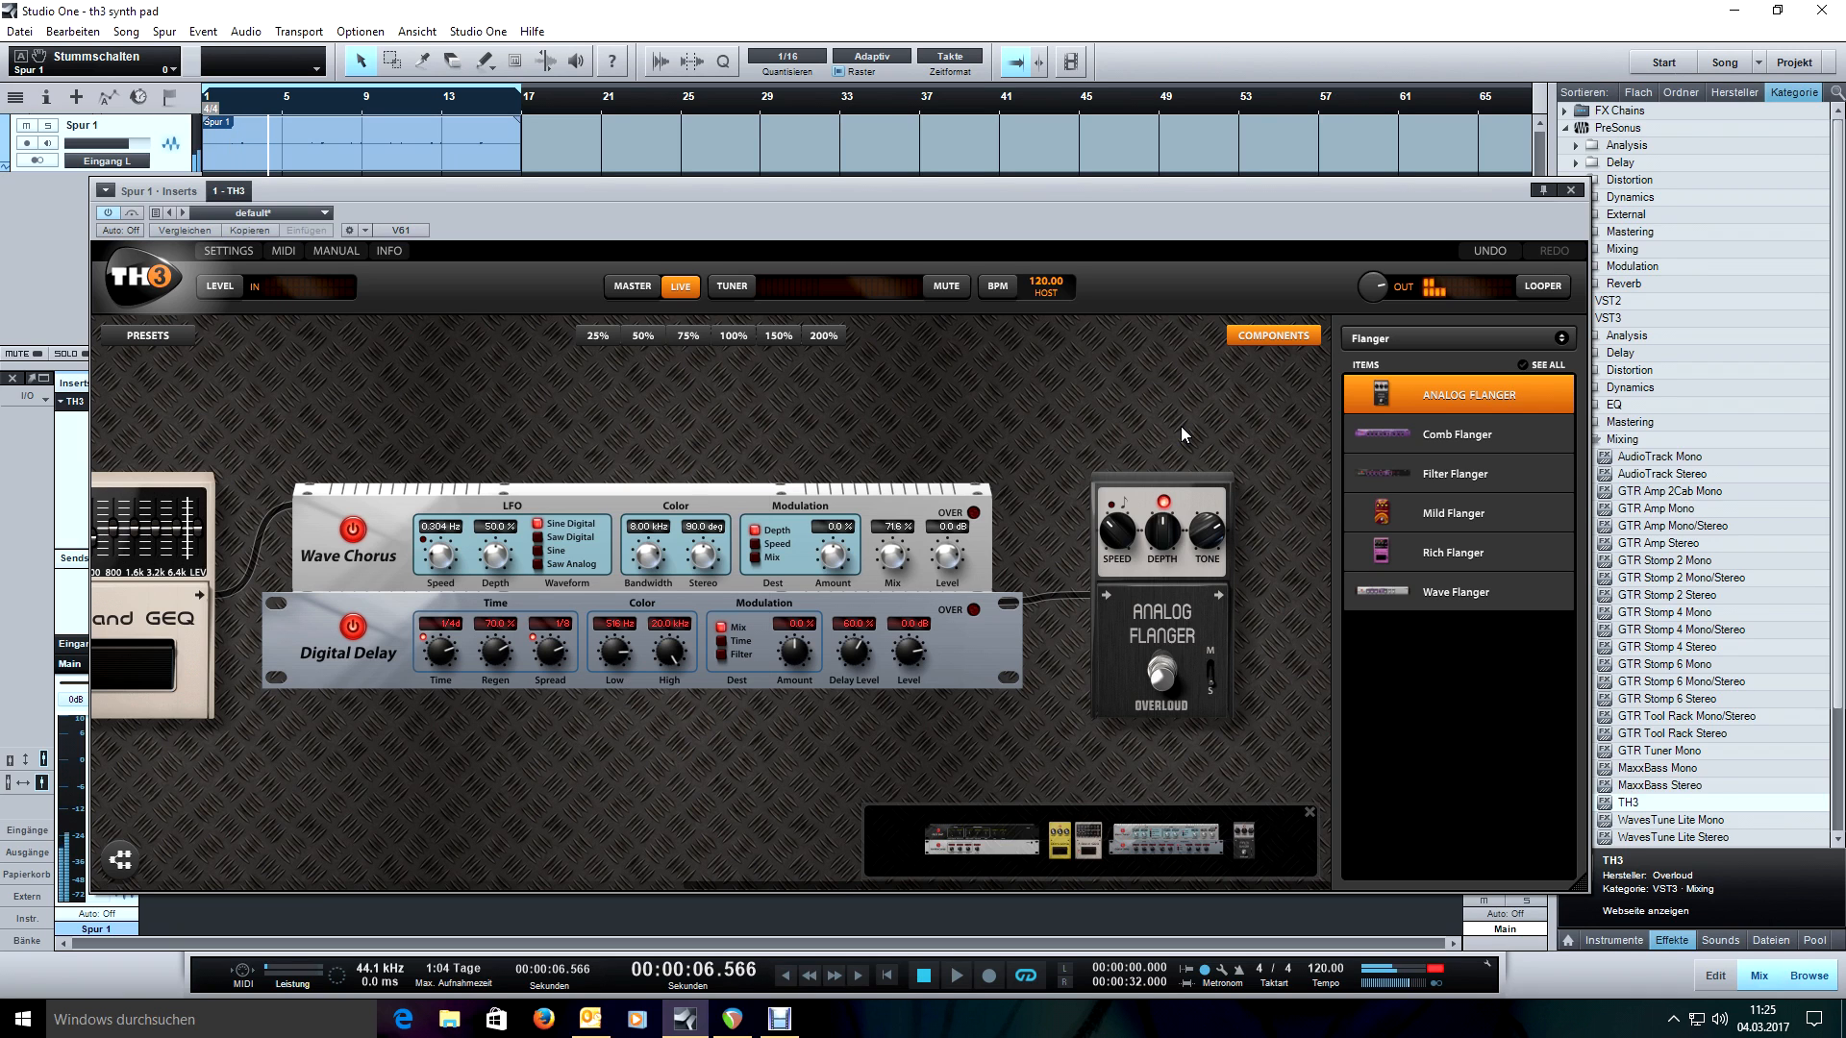
pyautogui.press('m')
pyautogui.press(',')
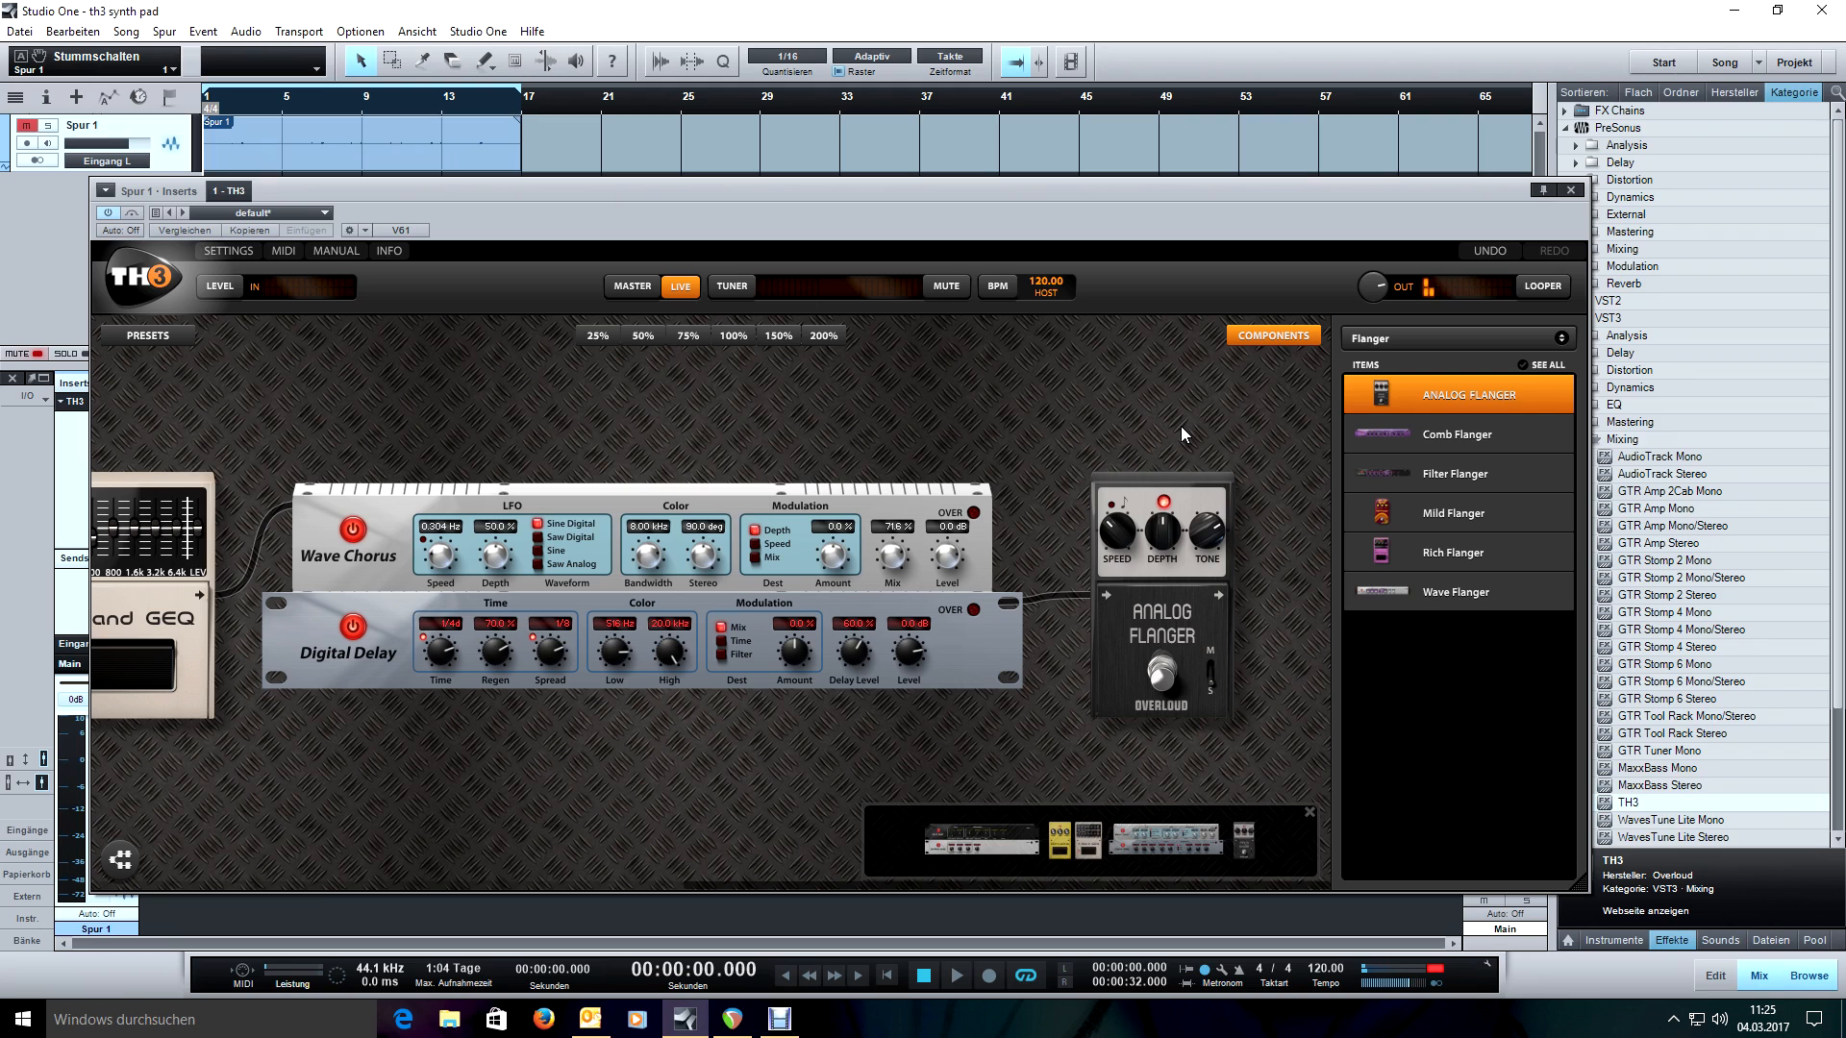
pyautogui.click(1152, 649)
pyautogui.click(1161, 603)
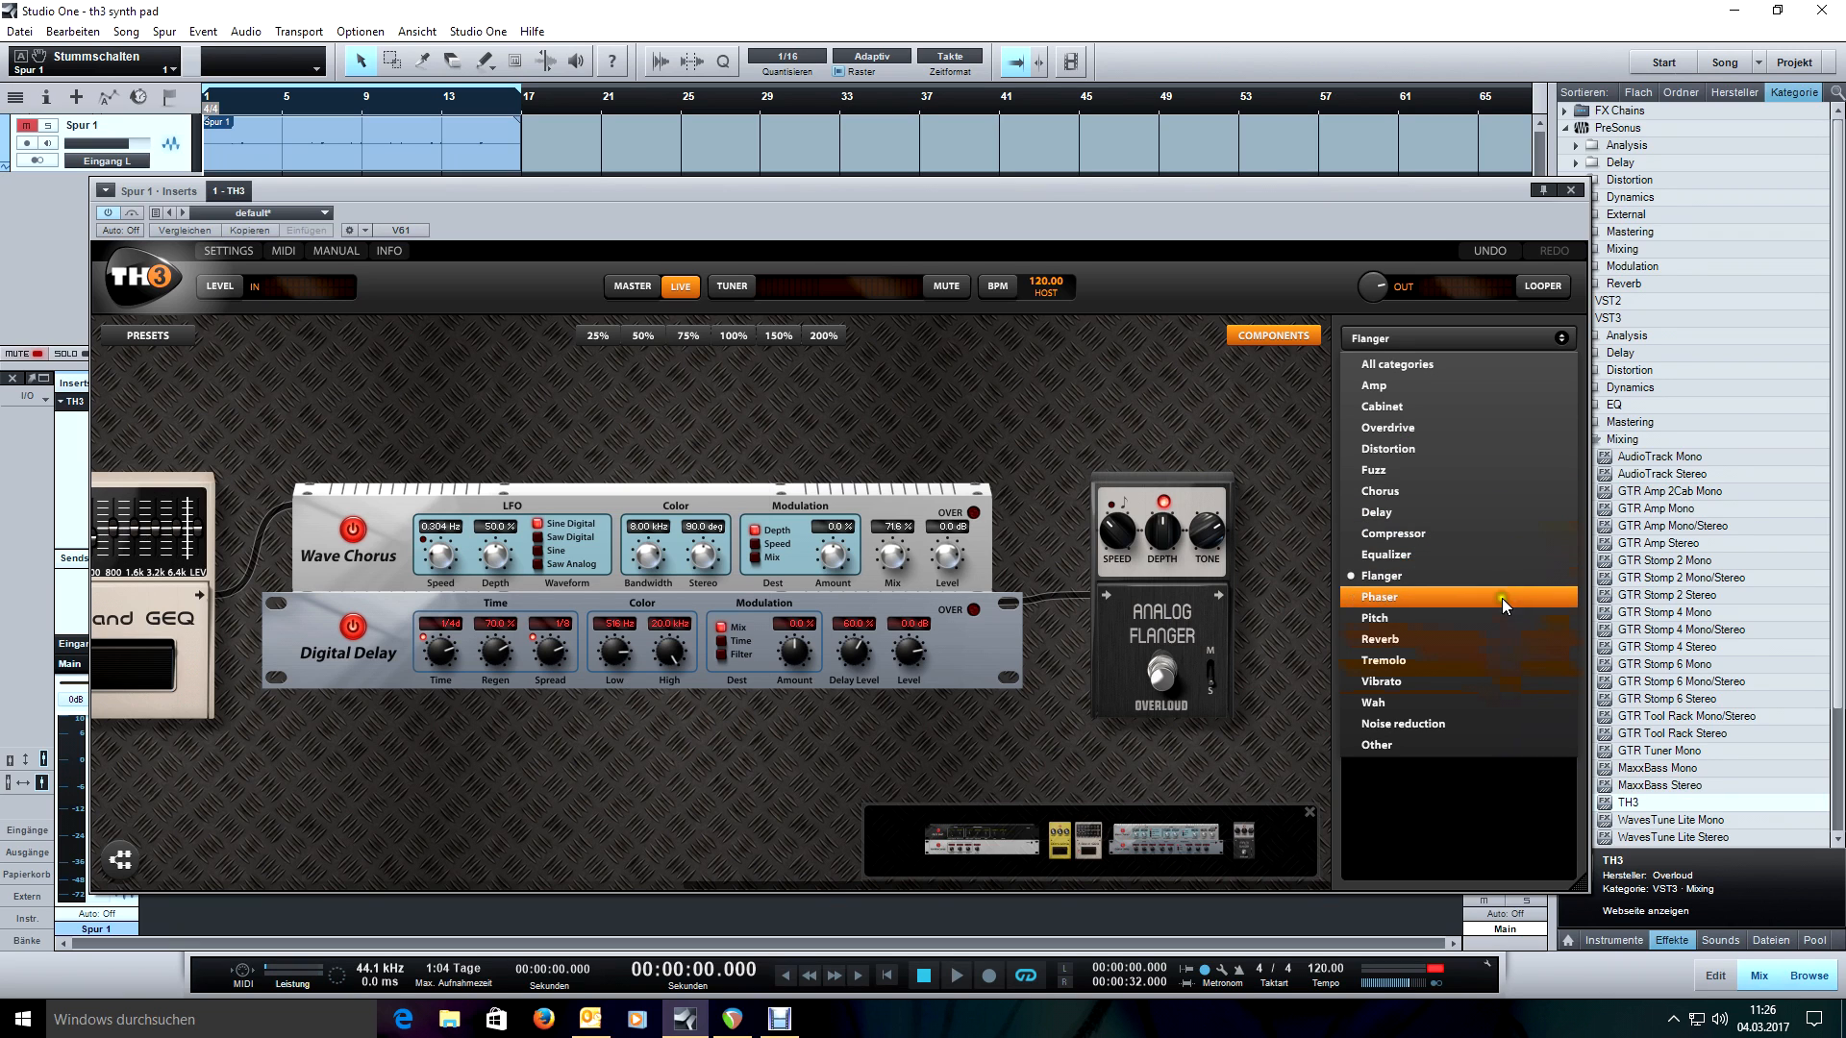
# Add the D-Reverb from the Reverb category after the Analog Flanger and set its wet amount to 55.0.
pyautogui.click(1498, 643)
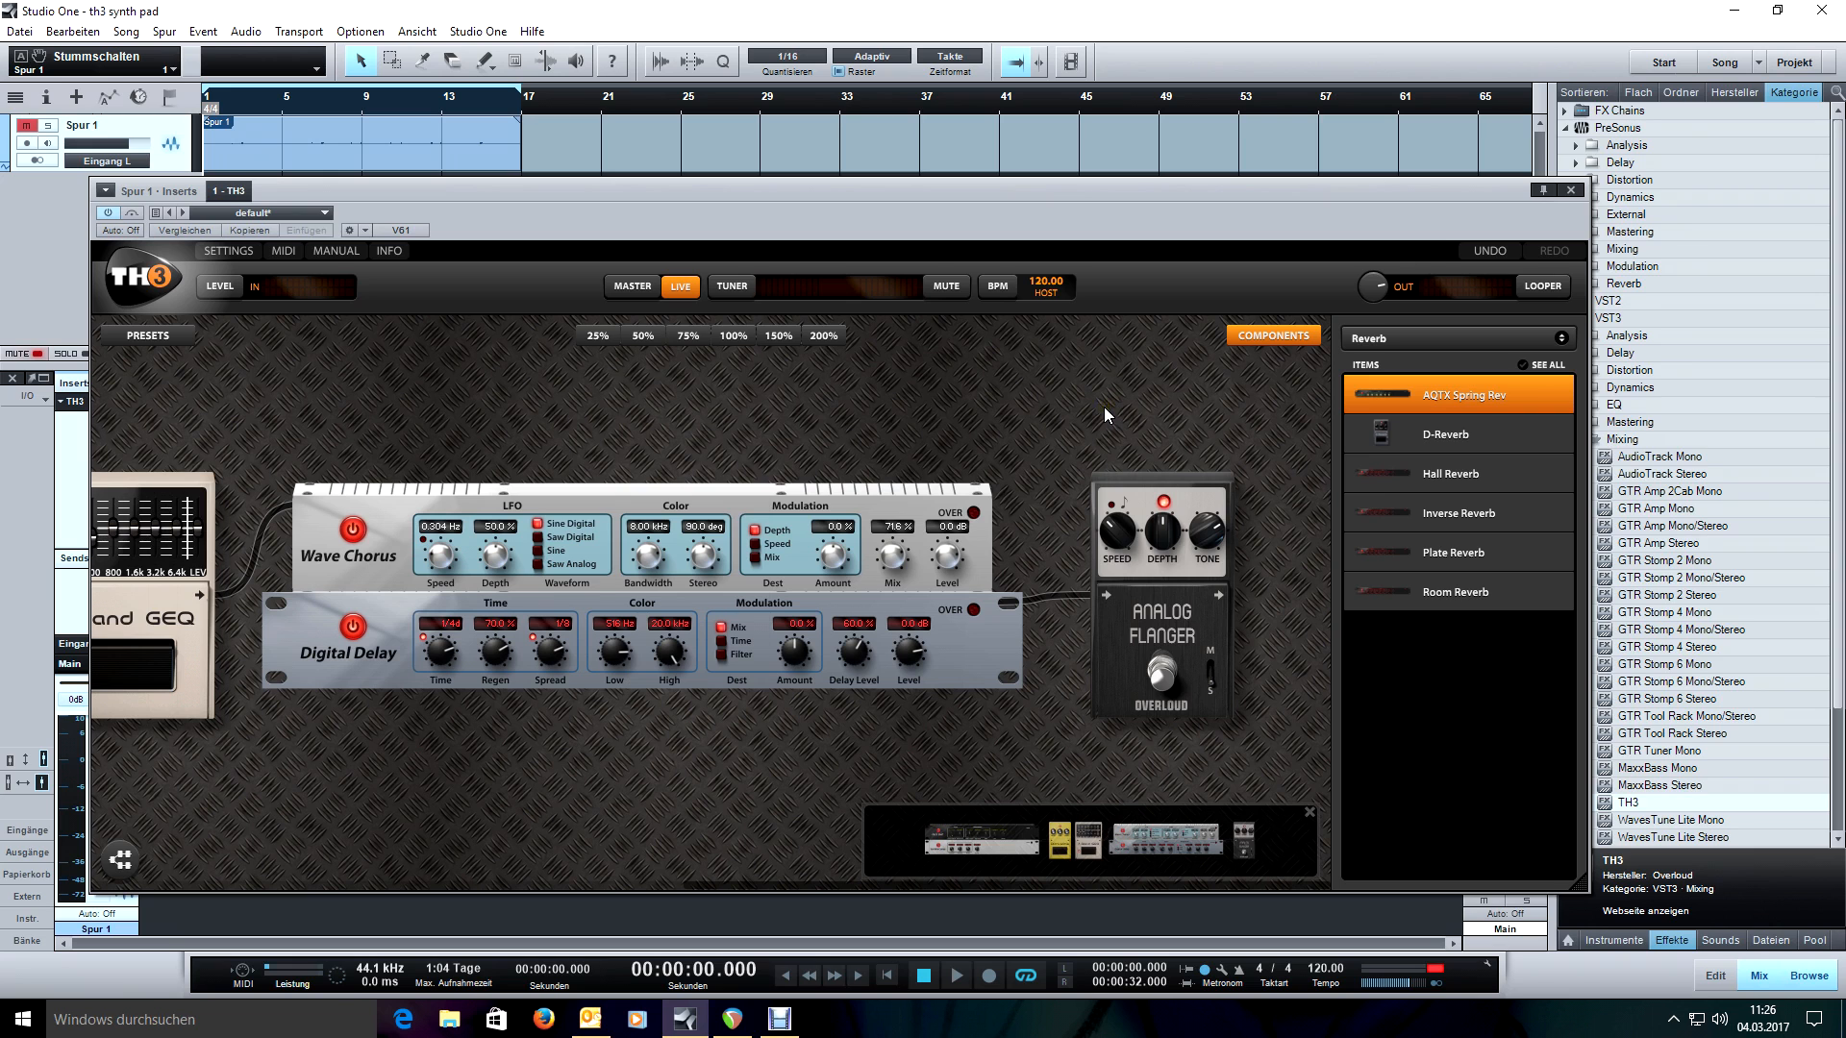
pyautogui.moveTo(1398, 441); pyautogui.dragTo(1094, 471)
pyautogui.moveTo(1122, 535); pyautogui.dragTo(1196, 446)
pyautogui.moveTo(1207, 530)
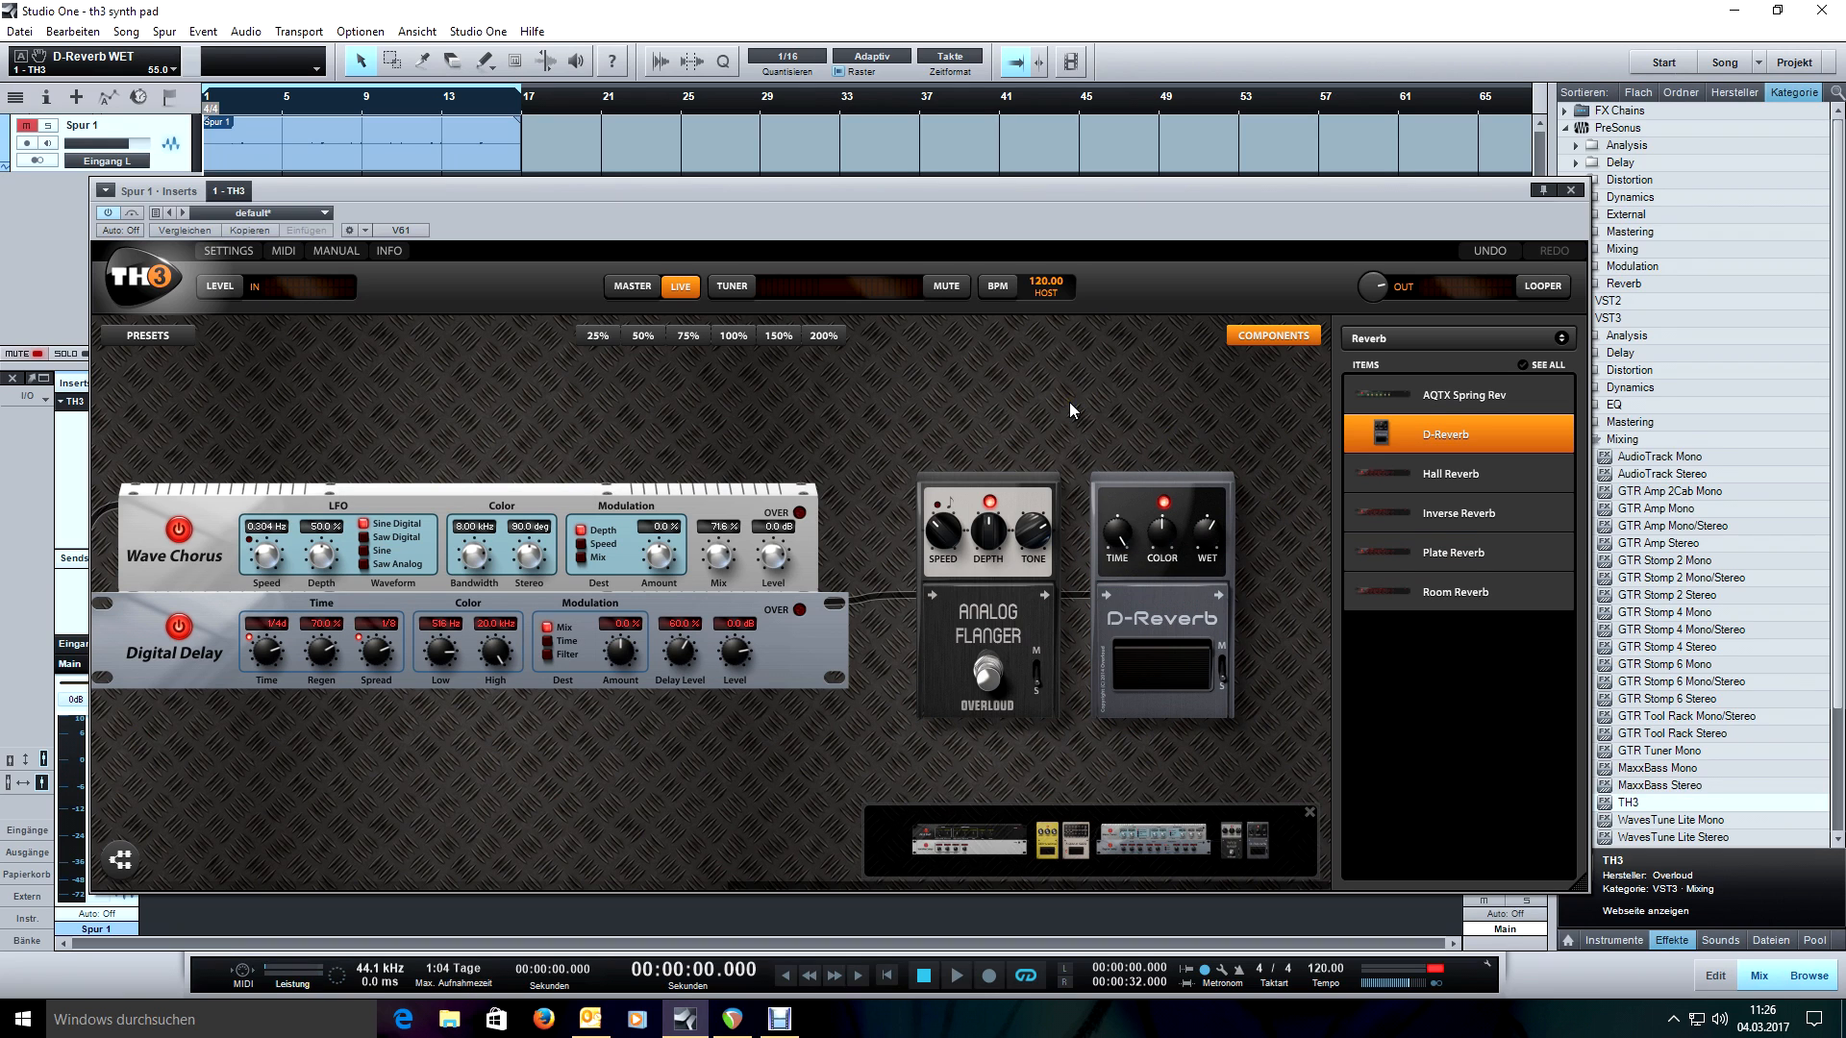
# Play the track through the D-Reverb, return to the song start and mute the track.
pyautogui.press('space')
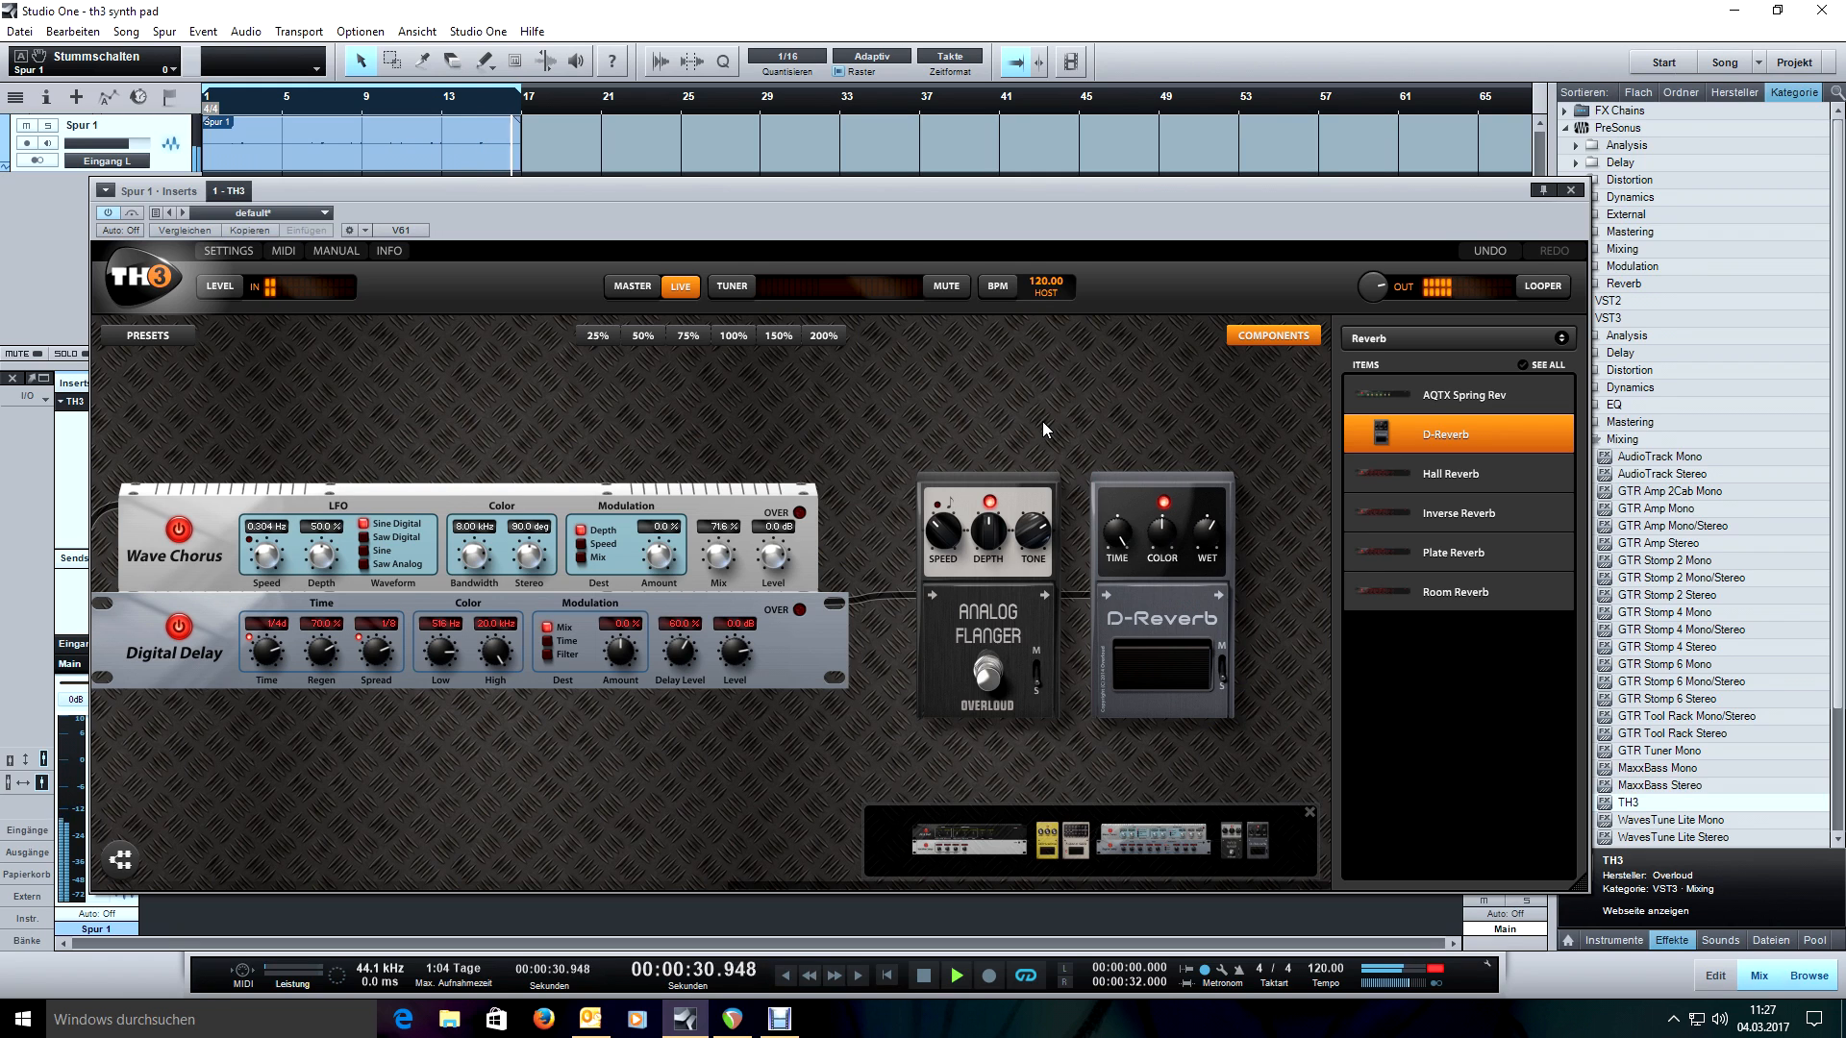
pyautogui.press('space')
pyautogui.press('Home')
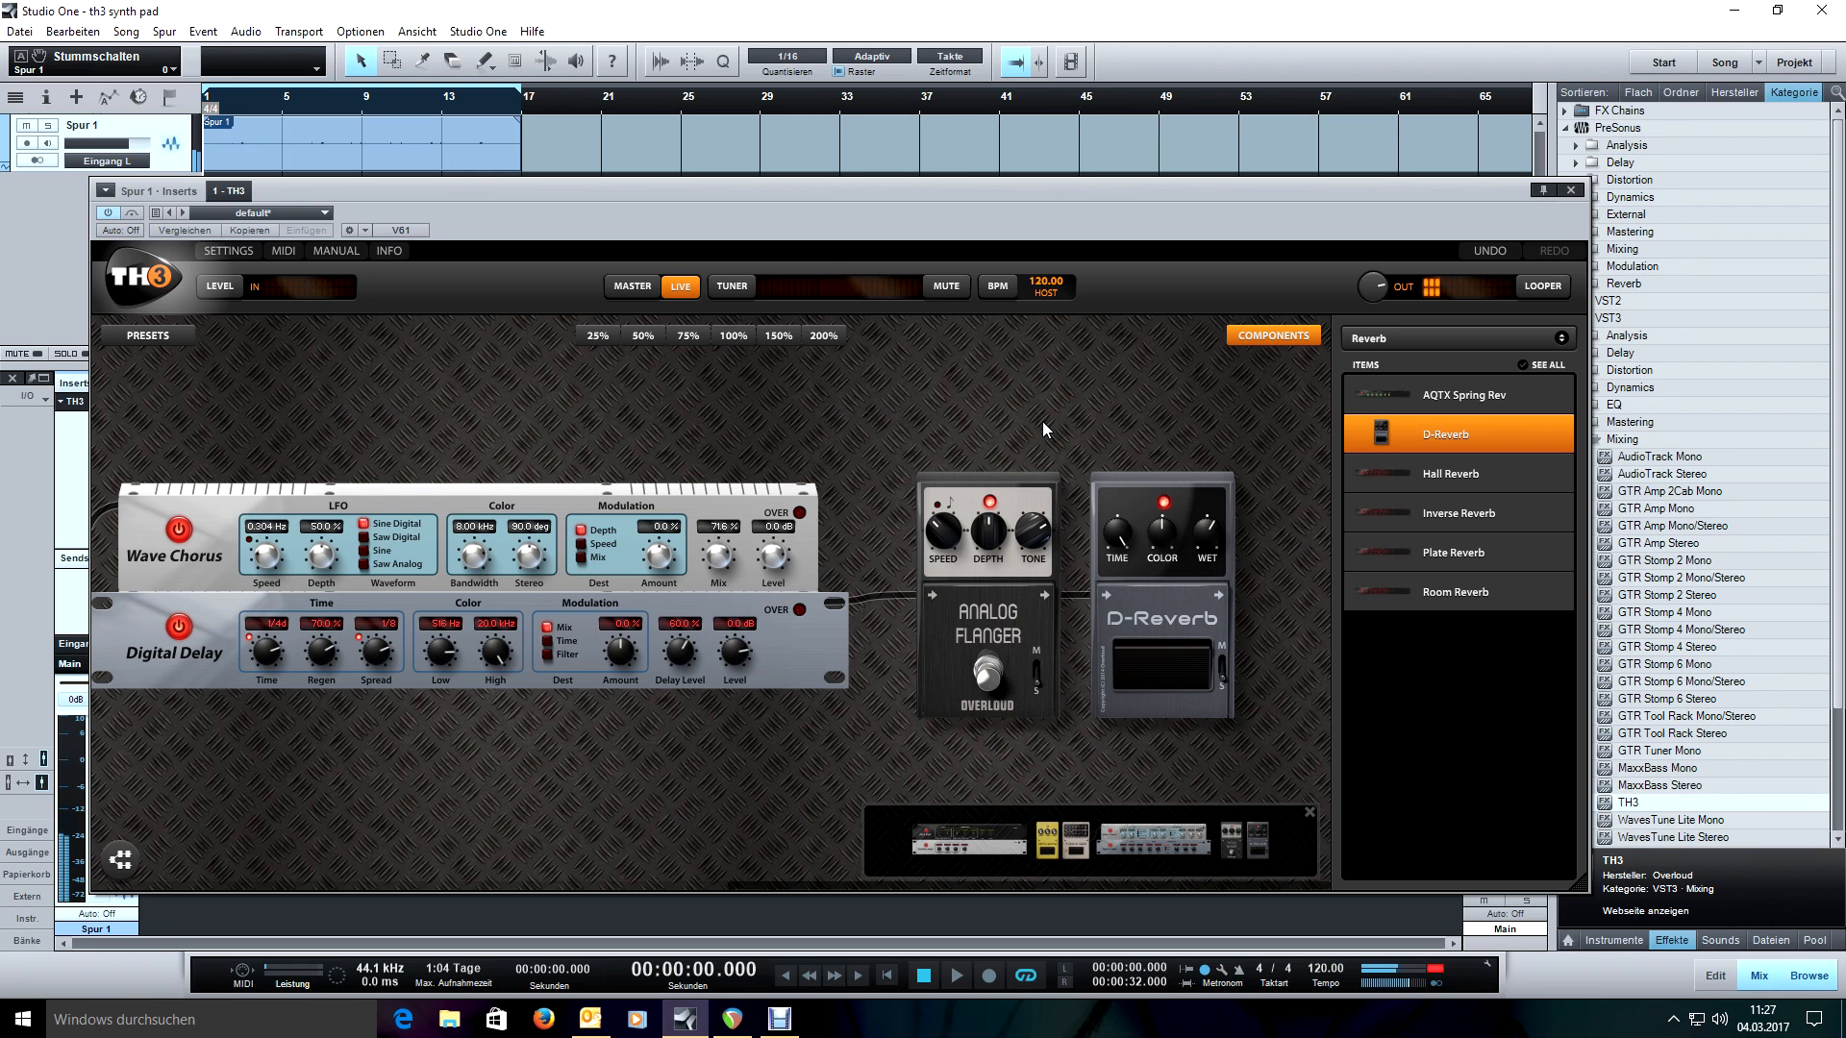
pyautogui.press('m')
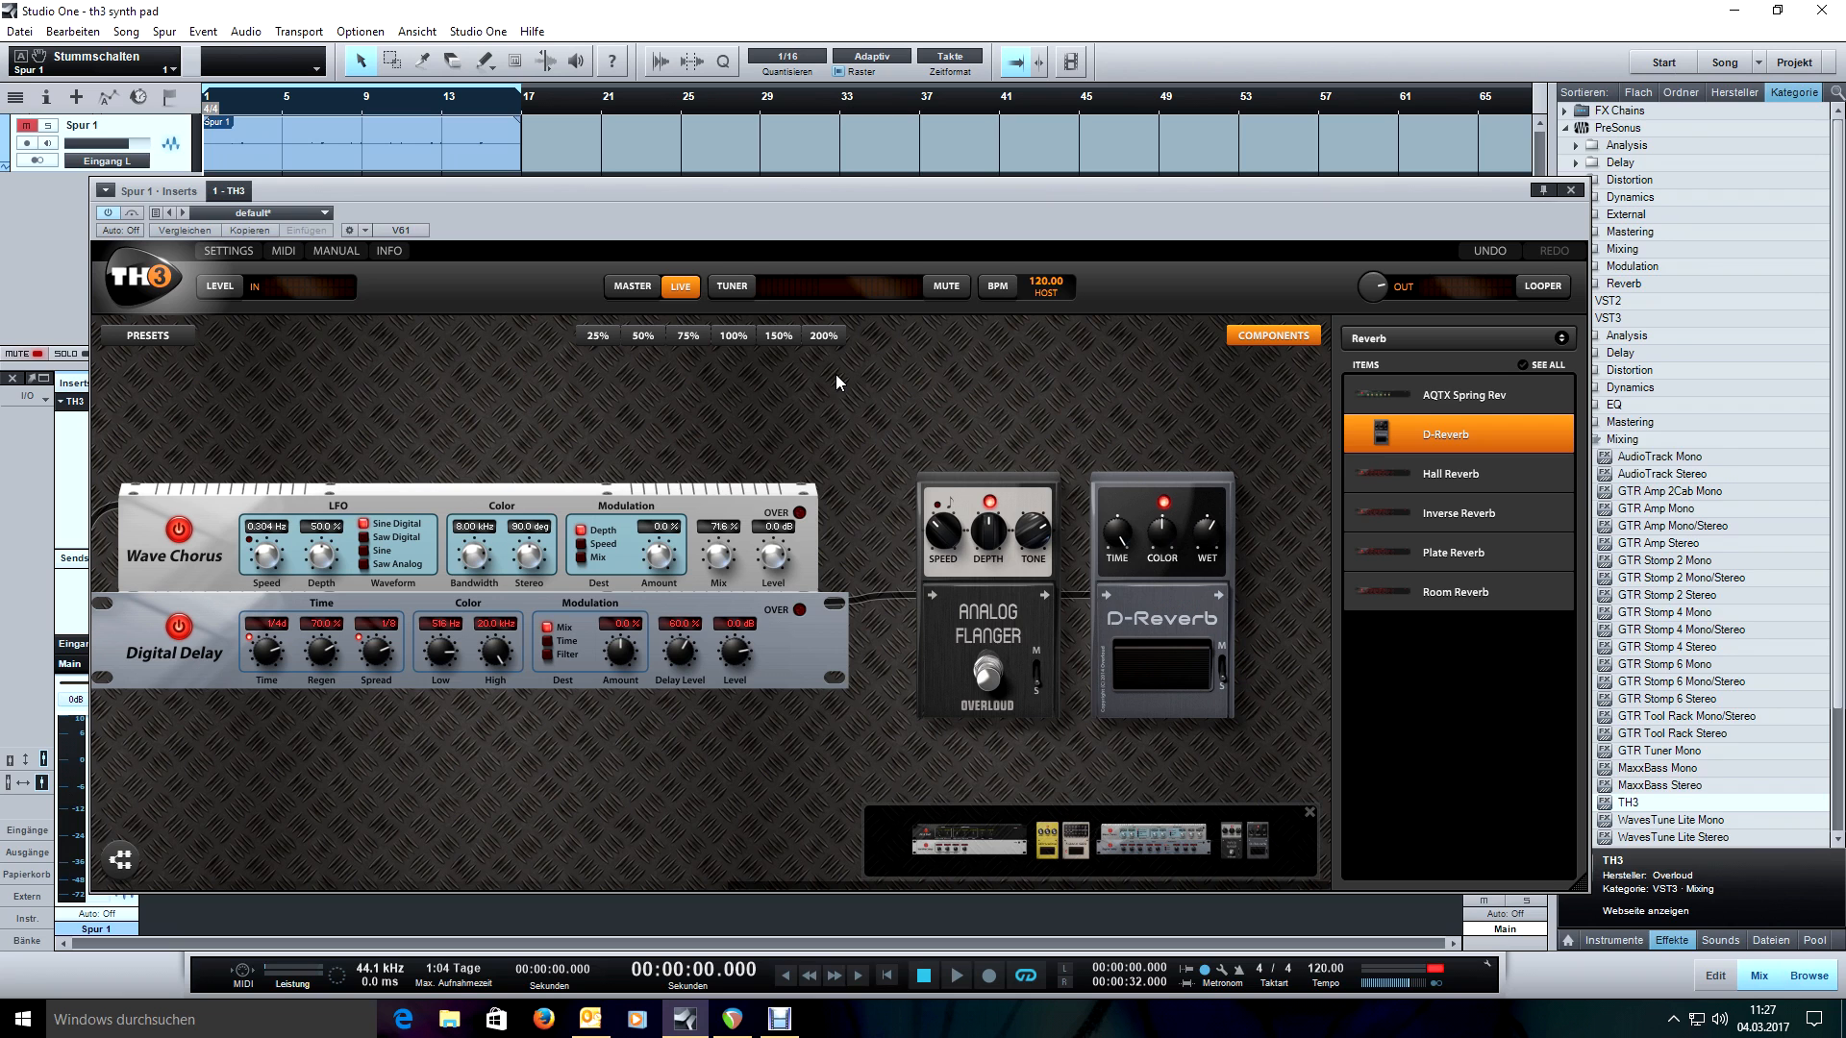
# Switch off the D-Reverb and try the Hall Reverb after it at the end of the chain.
pyautogui.click(1185, 689)
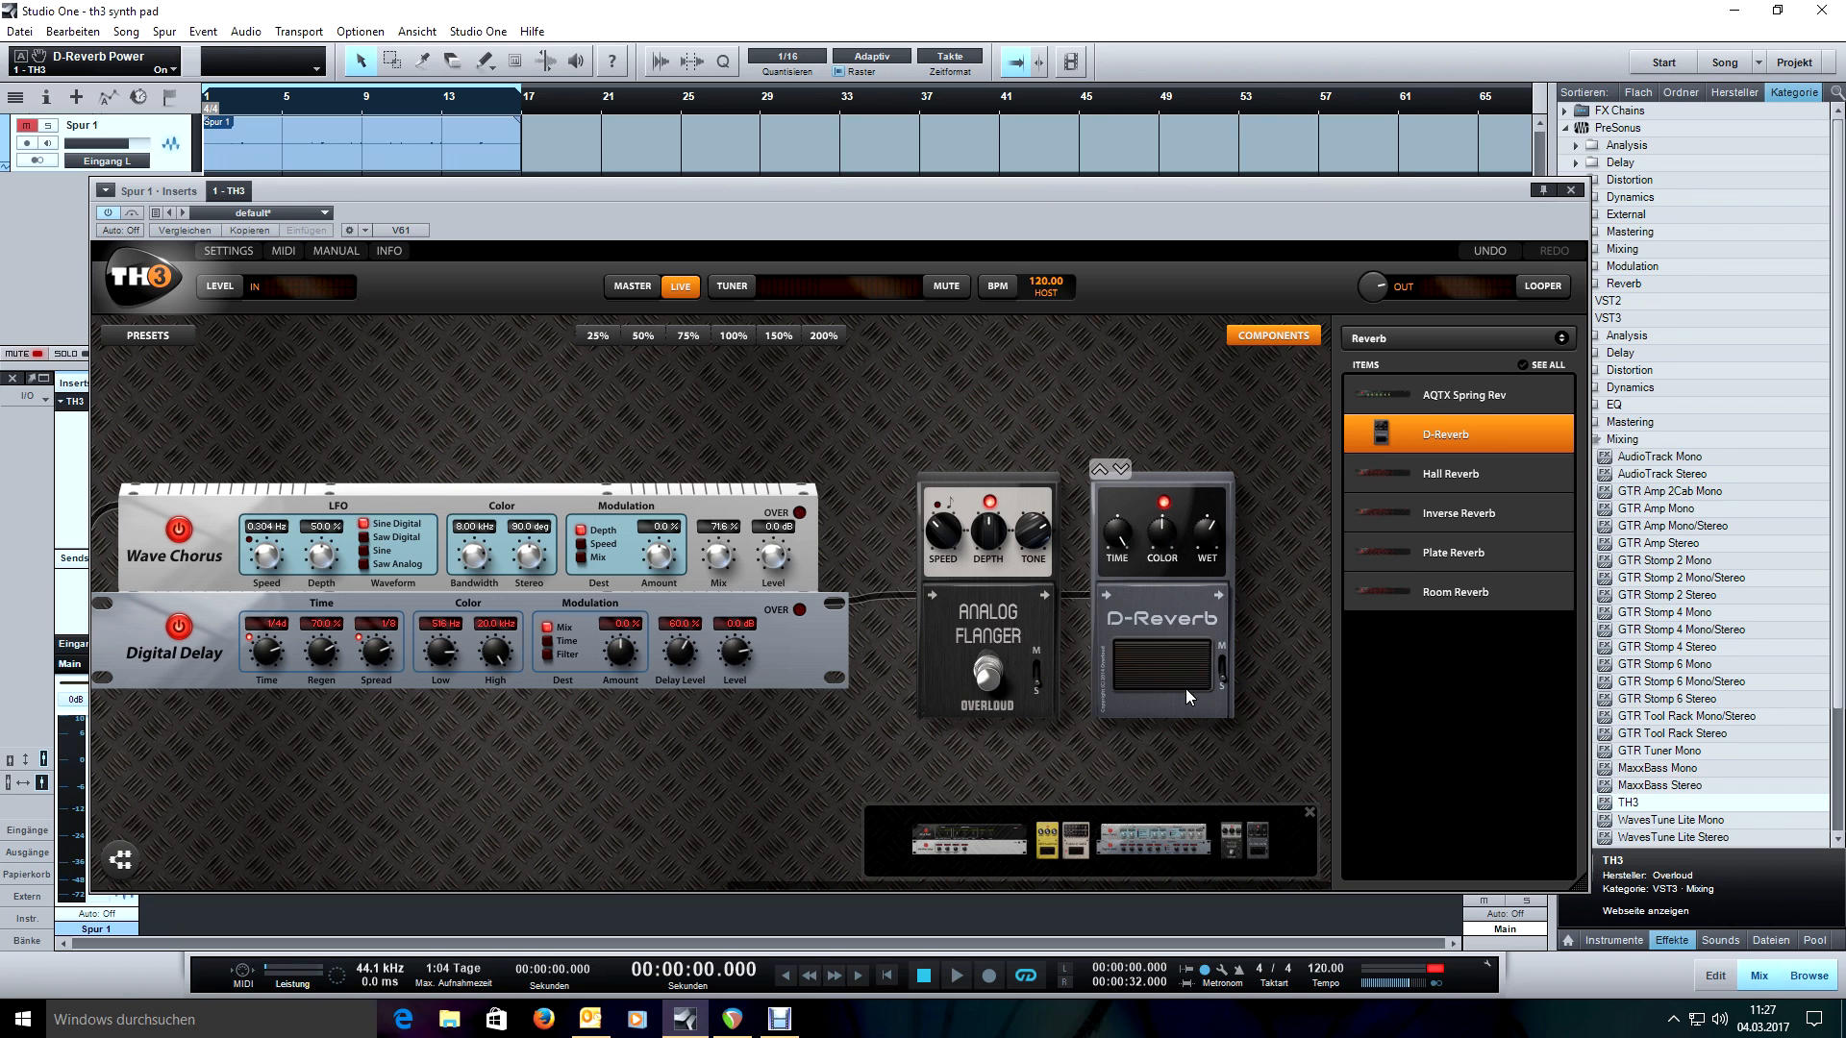
pyautogui.moveTo(1400, 465); pyautogui.dragTo(1226, 483)
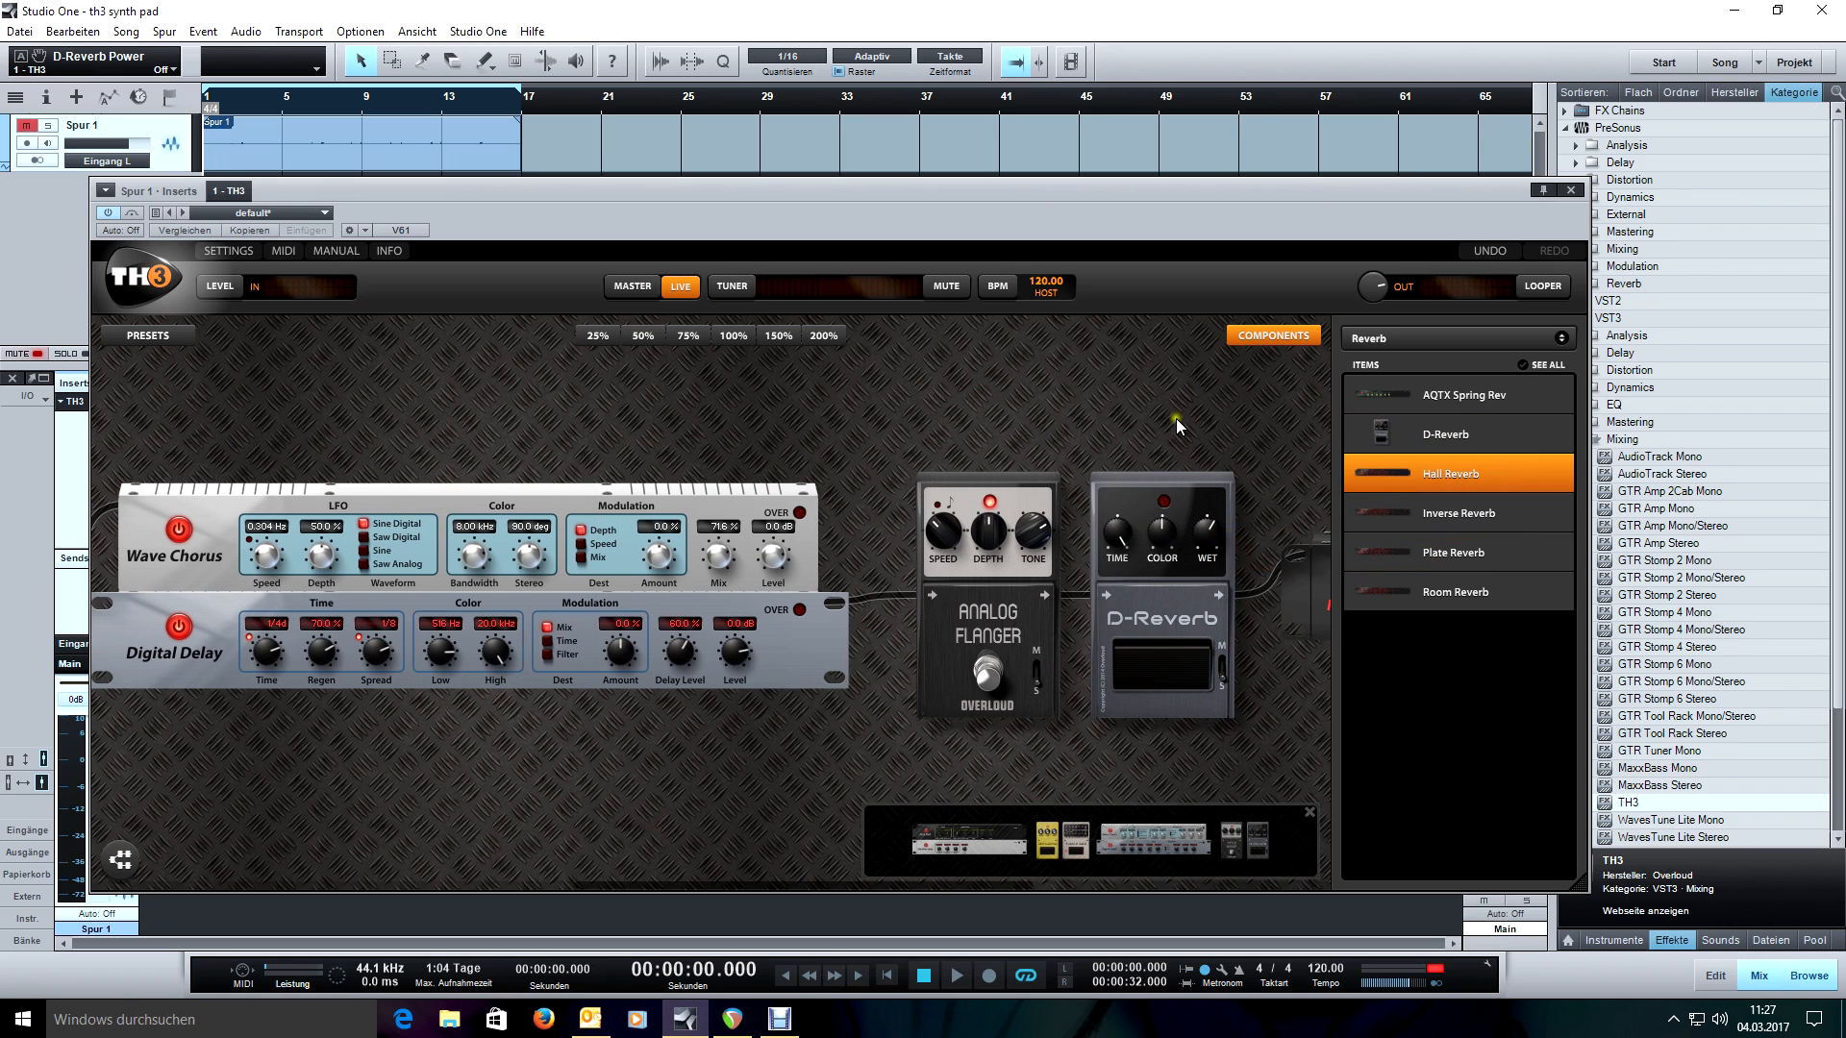
pyautogui.moveTo(1174, 418); pyautogui.dragTo(741, 399)
pyautogui.moveTo(1165, 385); pyautogui.dragTo(748, 411)
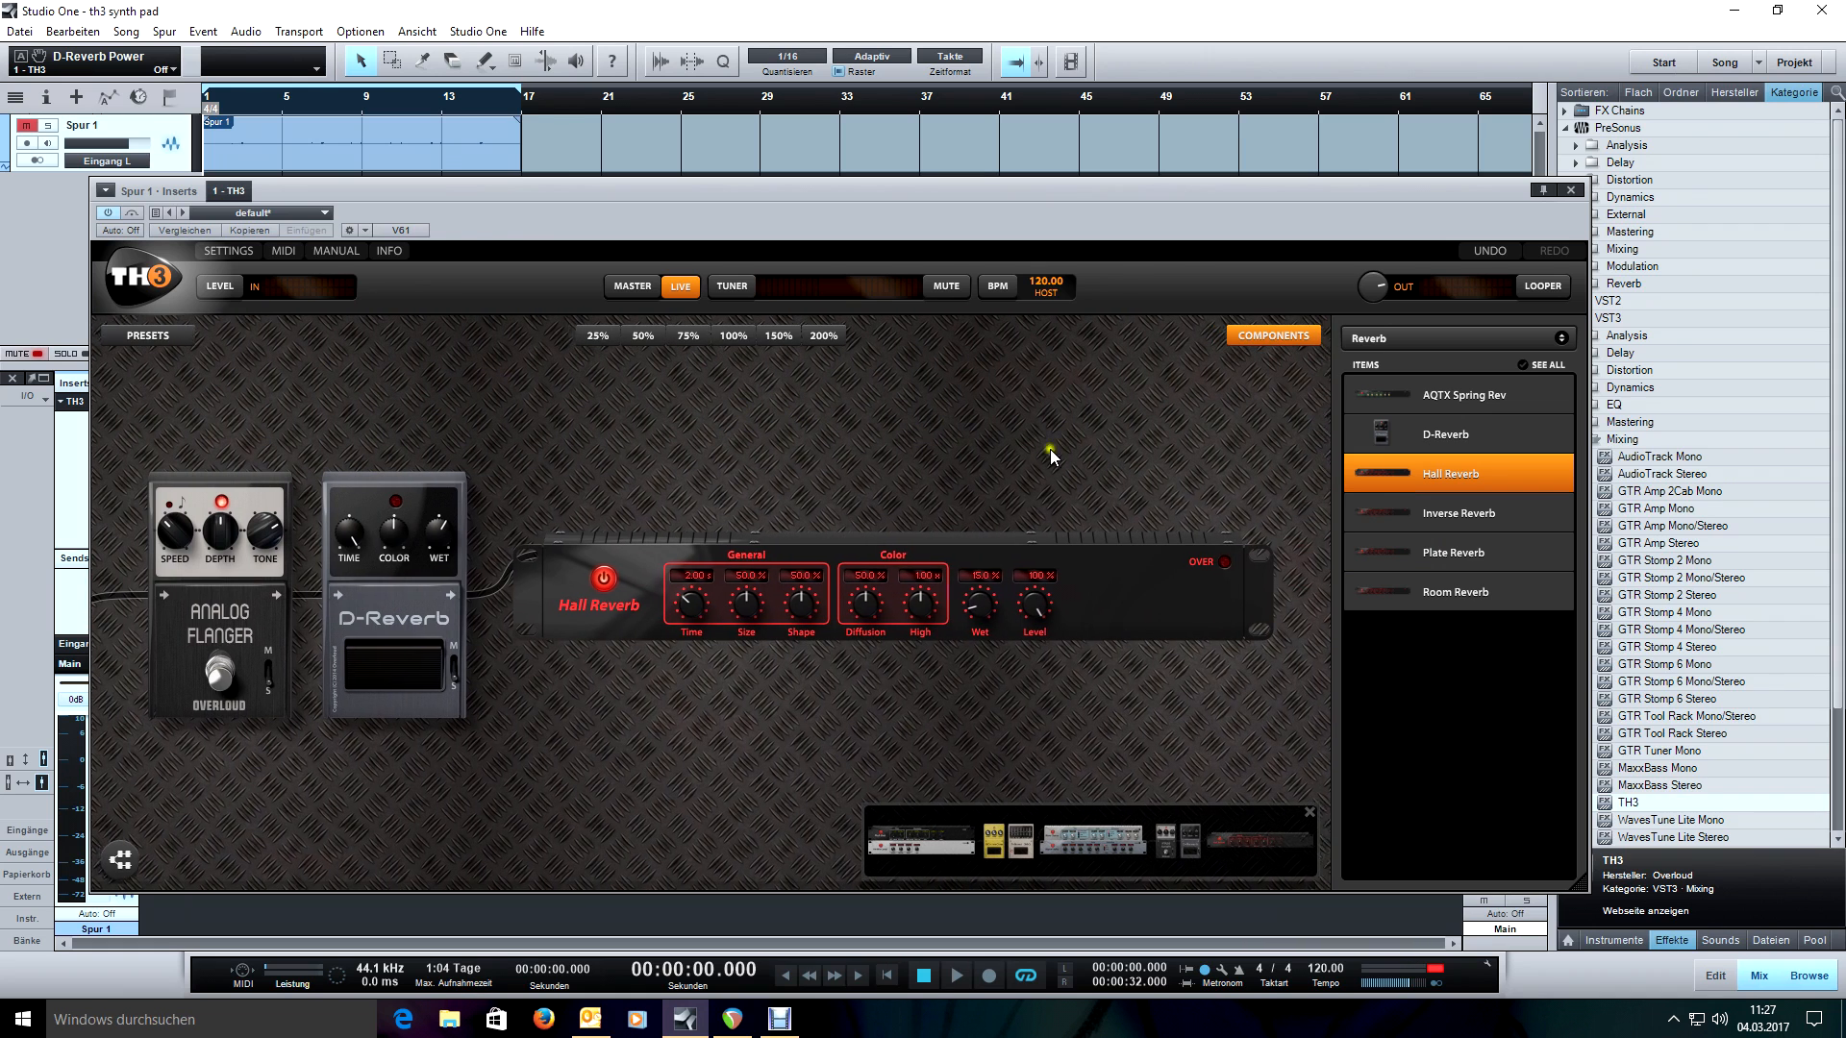
# Set the Hall Reverb's size to 100%, time to 4.21 s and wet amount to 60.2%.
pyautogui.moveTo(706, 602); pyautogui.dragTo(701, 425)
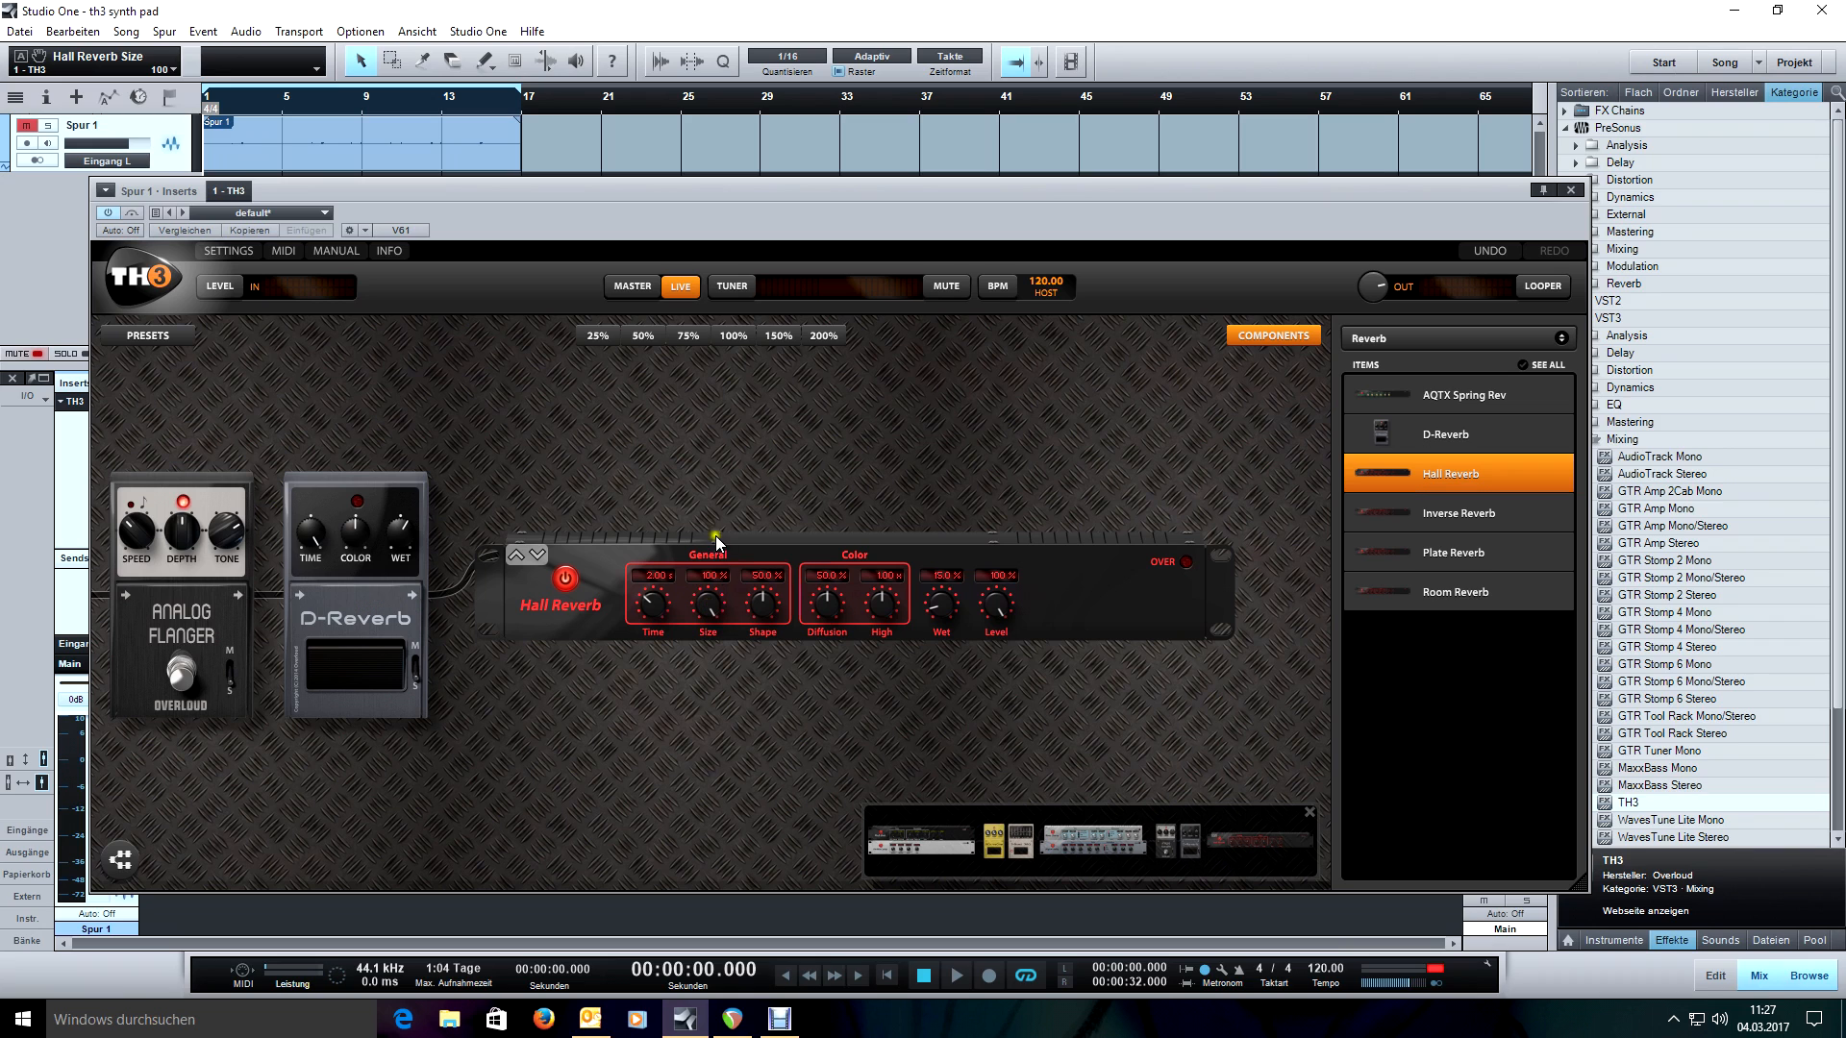
pyautogui.moveTo(655, 603); pyautogui.dragTo(662, 585)
pyautogui.press('space')
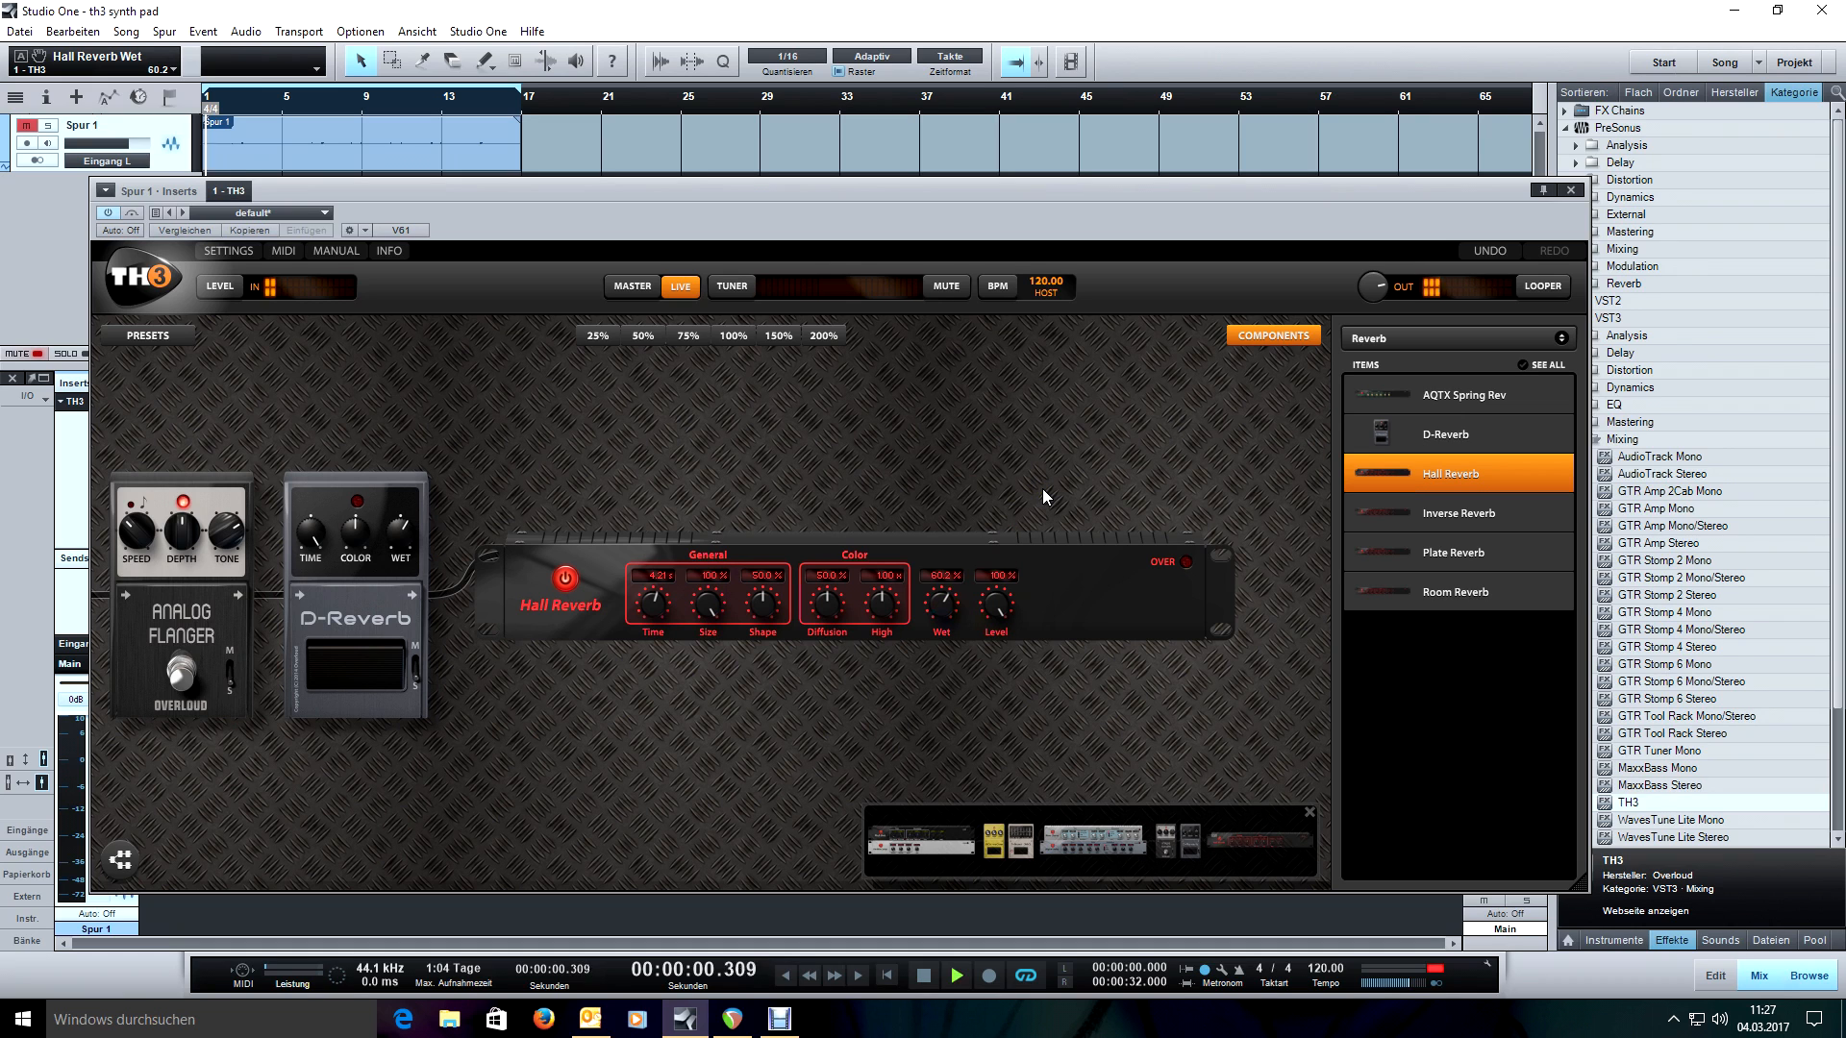
pyautogui.press('space')
# Unmute and play the track through the Hall Reverb while setting its wet amount to 50.0%.
pyautogui.hotkey('shift', 'm')
pyautogui.press('space')
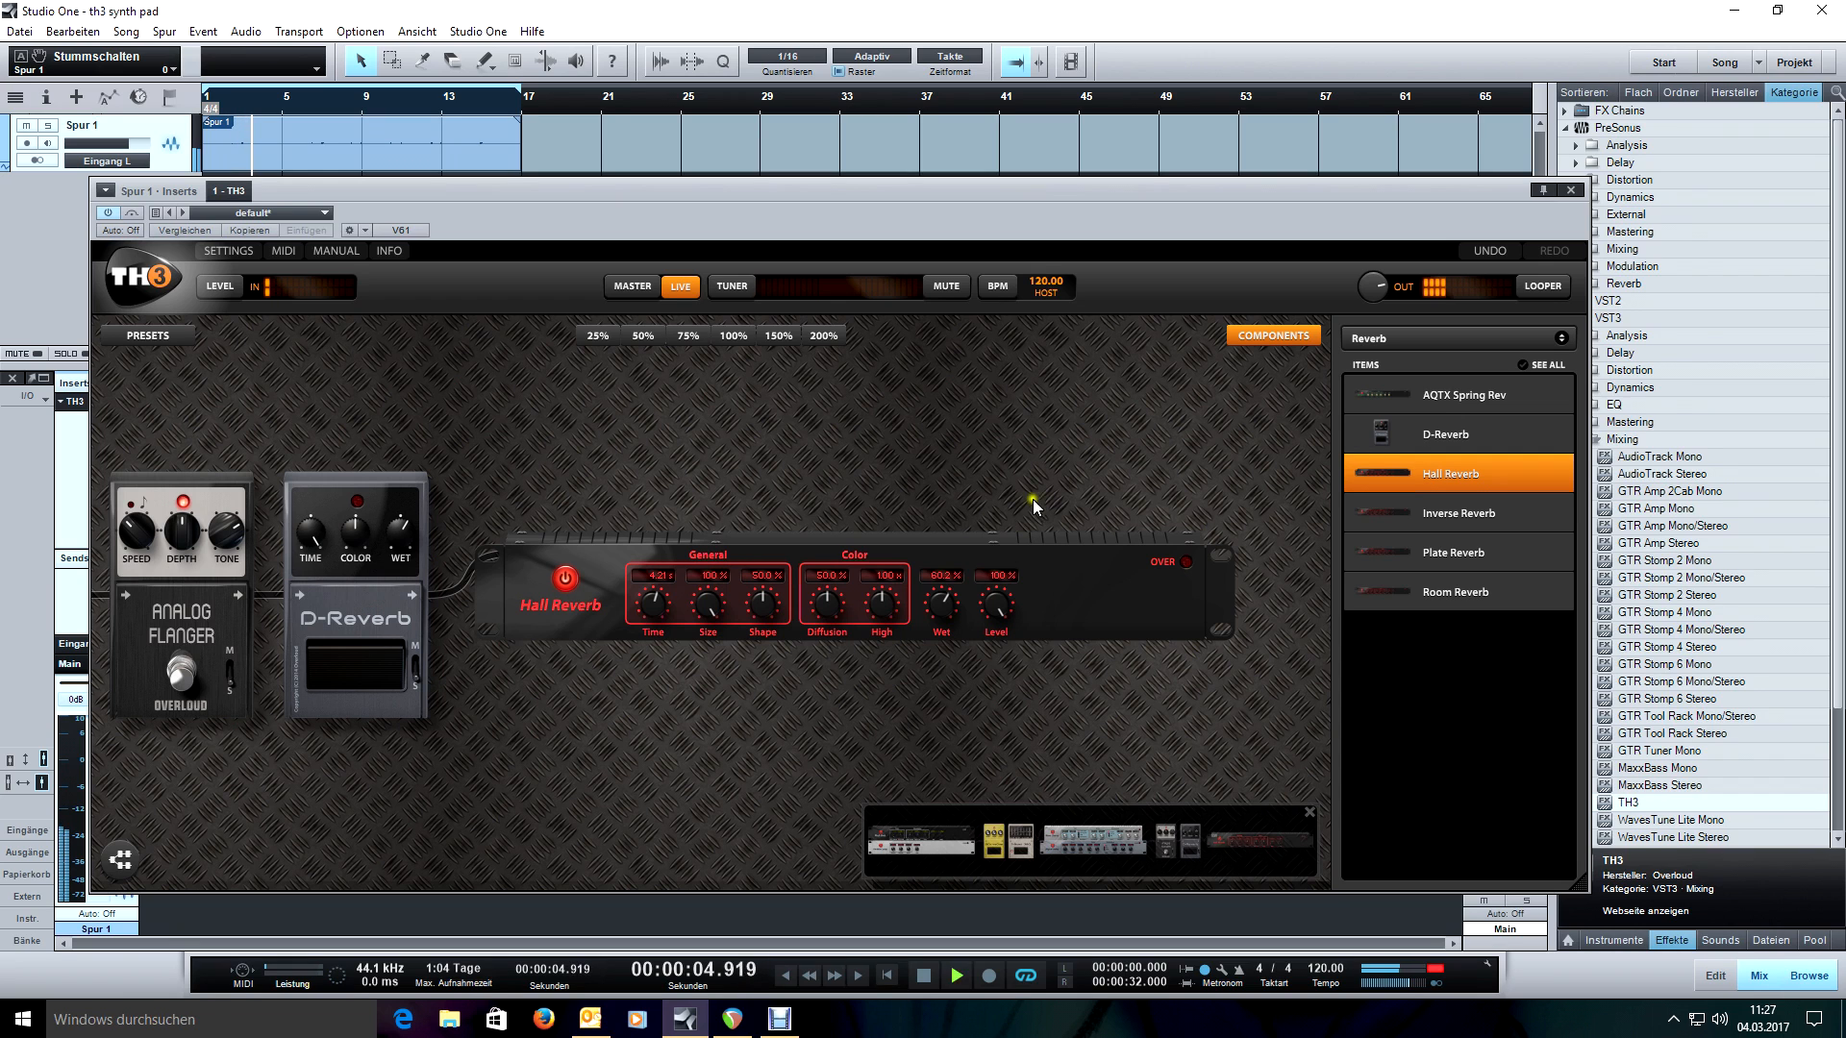
pyautogui.doubleClick(950, 601)
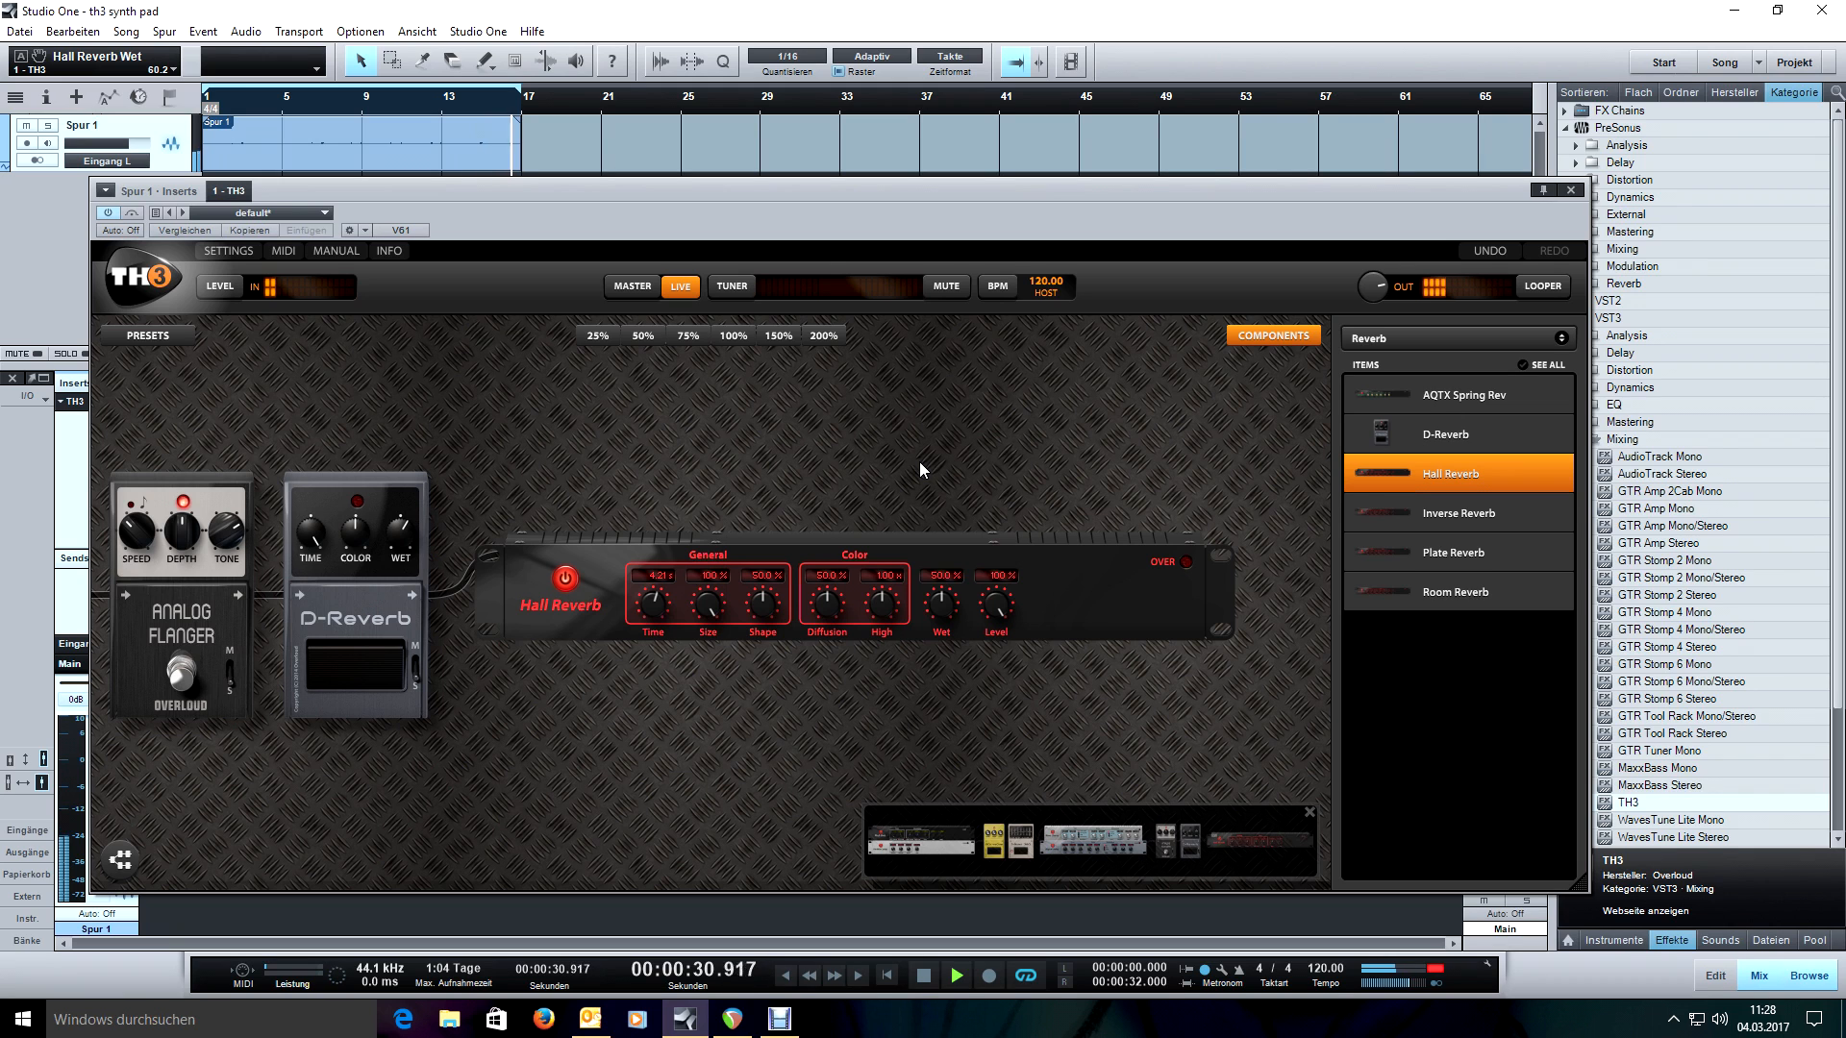
pyautogui.press('space')
pyautogui.press('Home')
# Mute the track, remove the Hall Reverb from the chain and switch the D-Reverb back on.
pyautogui.moveTo(656, 455); pyautogui.dragTo(1089, 430)
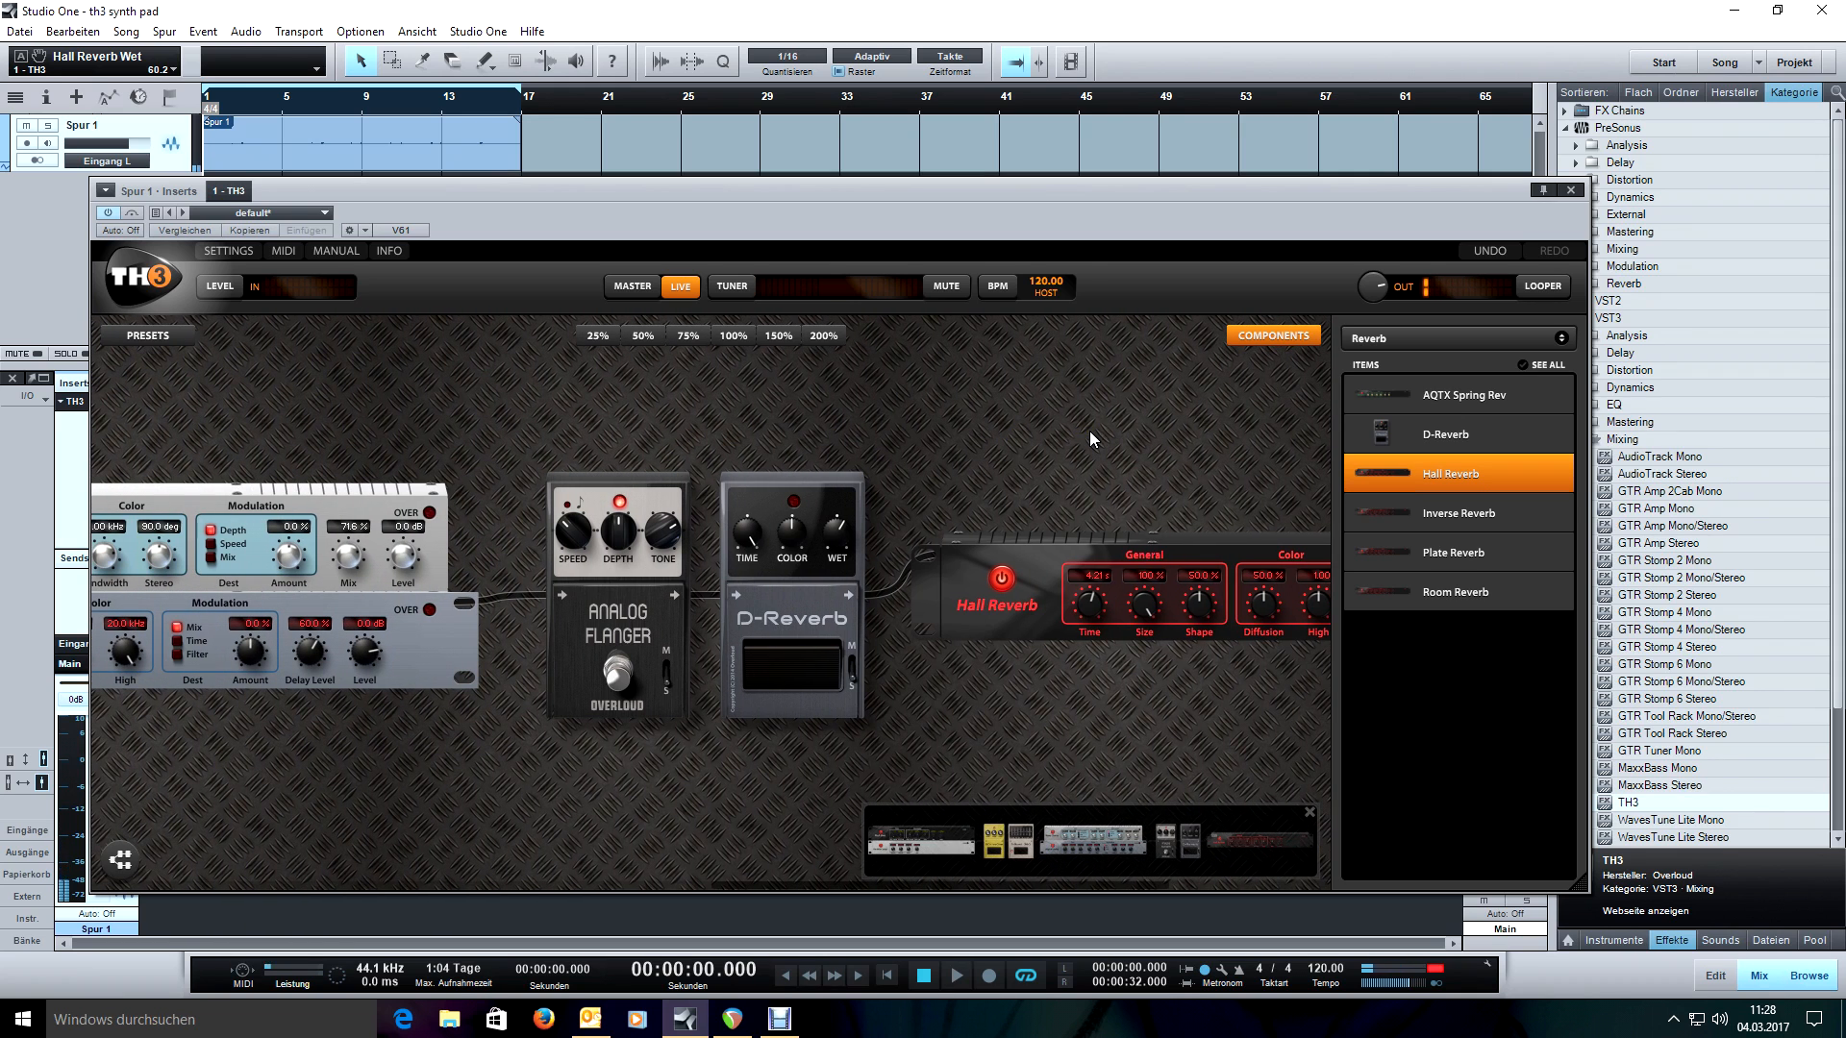
pyautogui.press('m')
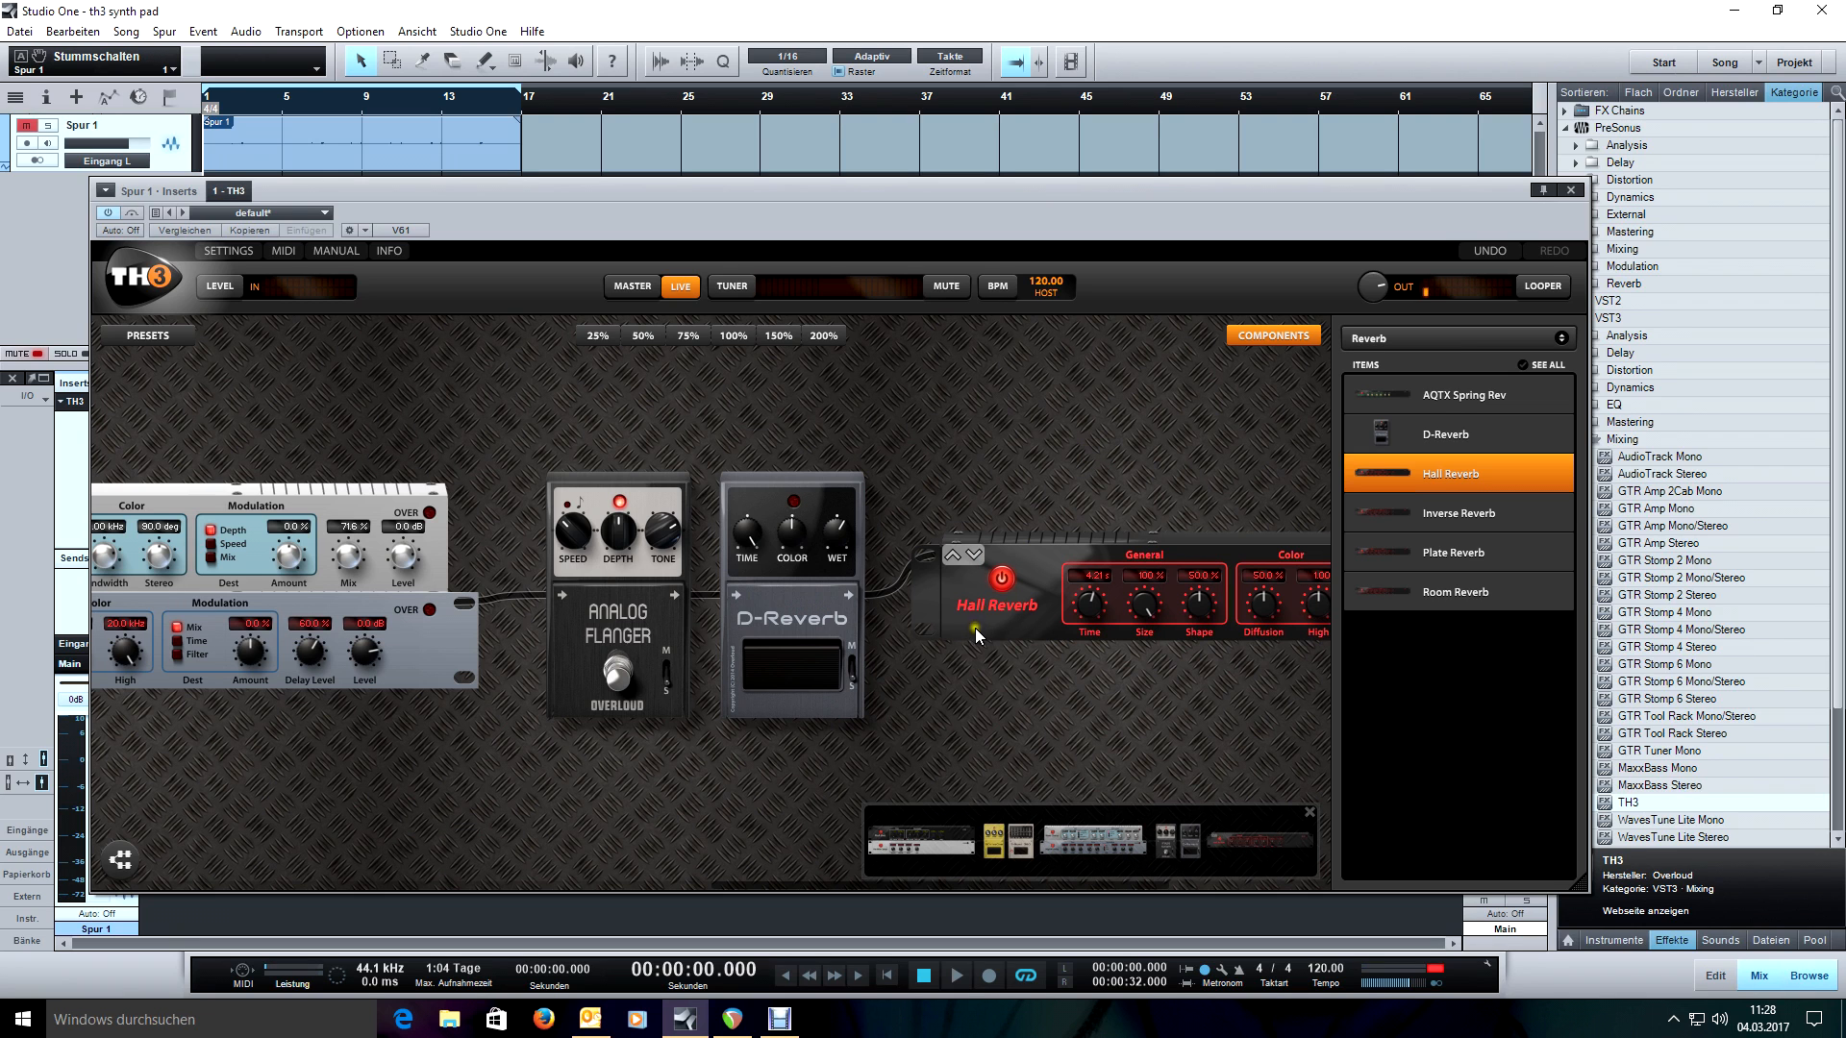
pyautogui.rightClick(967, 626)
pyautogui.click(941, 618)
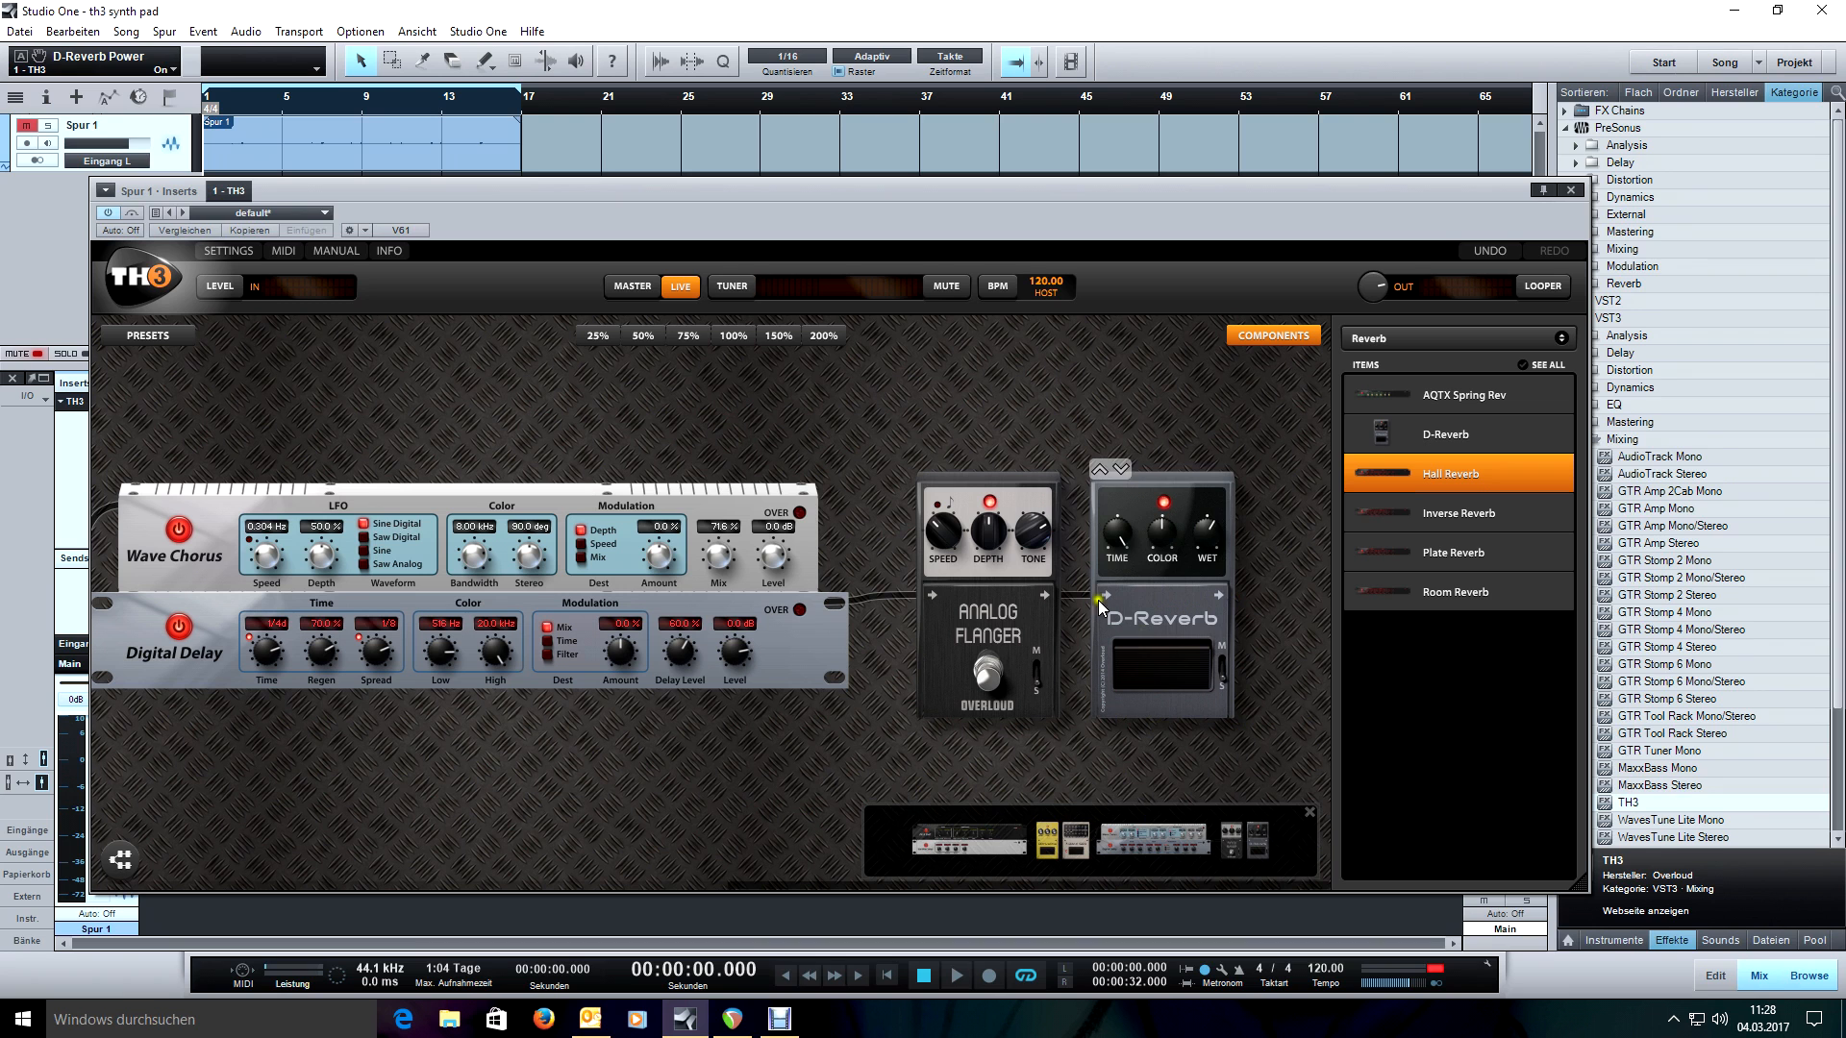
# Insert the Auto-Wah pedal from the Wah category between the Pitch Shift and the VariMu Comp.
pyautogui.moveTo(607, 752); pyautogui.dragTo(517, 764)
pyautogui.moveTo(583, 762); pyautogui.dragTo(900, 743)
pyautogui.moveTo(550, 752); pyautogui.dragTo(931, 738)
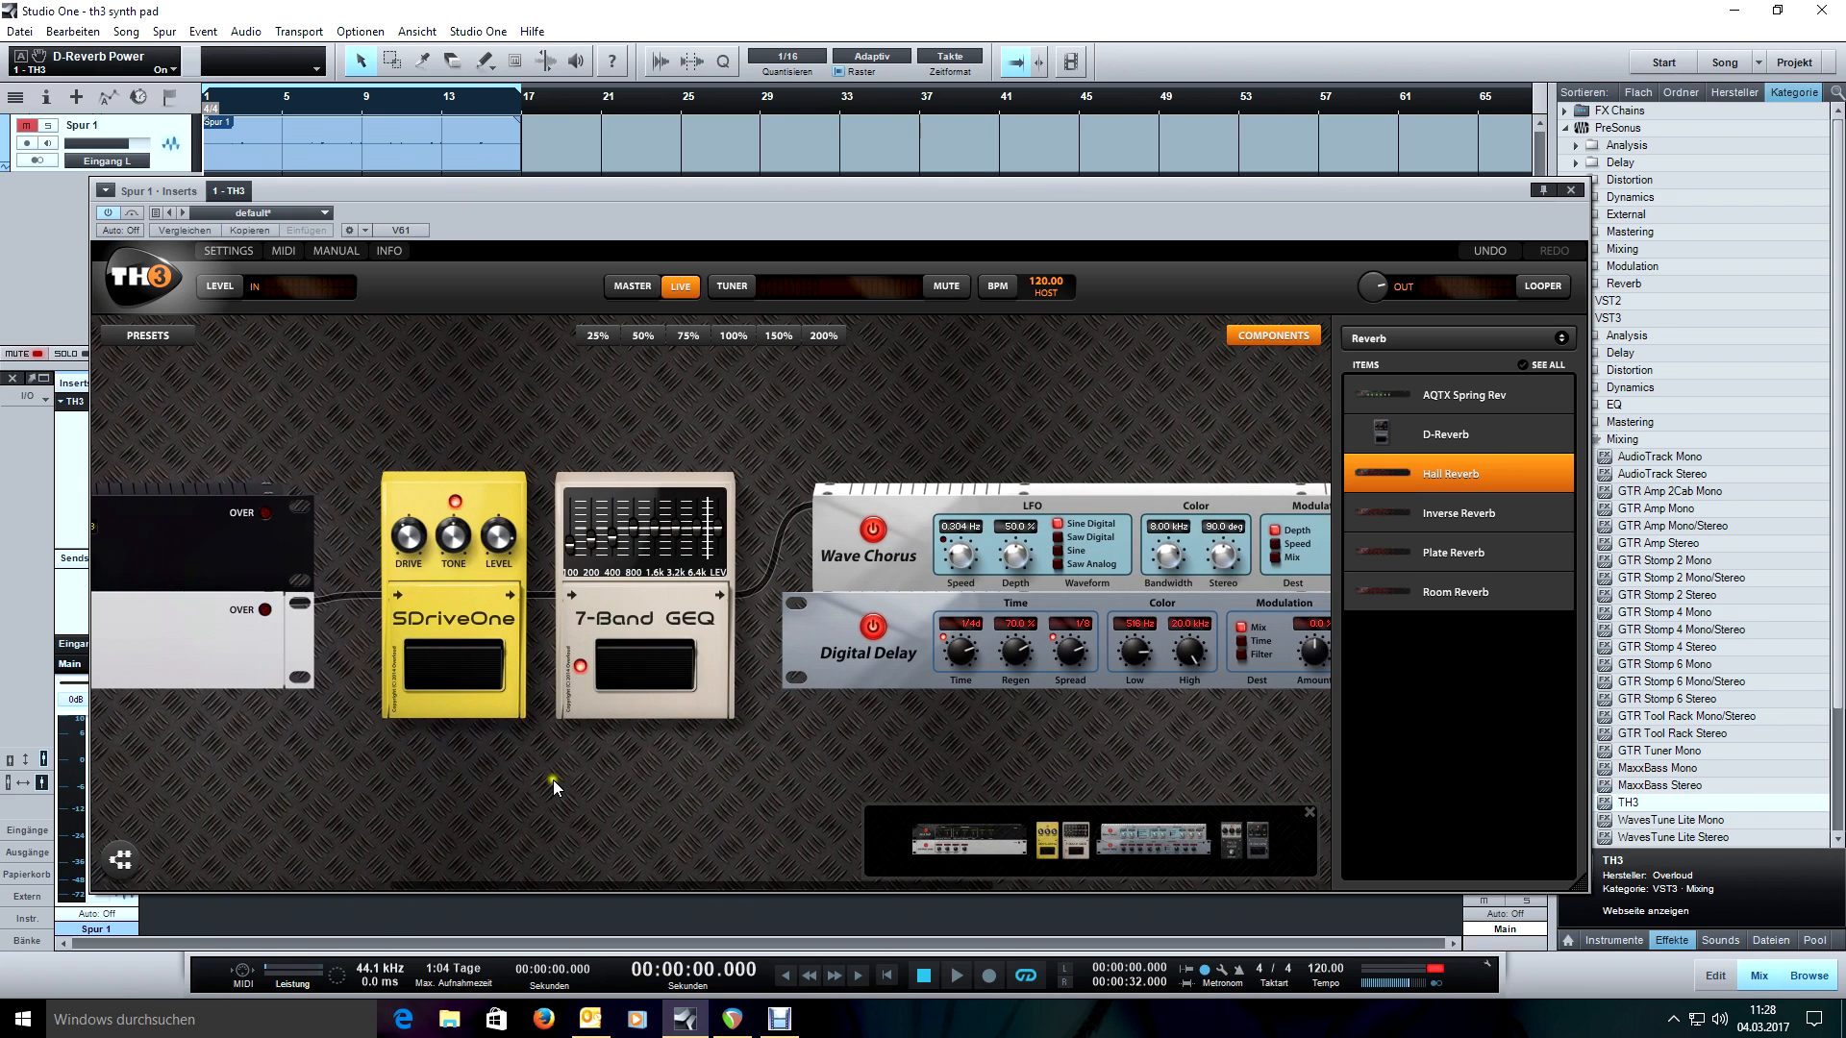
pyautogui.moveTo(435, 782); pyautogui.dragTo(862, 766)
pyautogui.moveTo(508, 779)
pyautogui.mouseDown()
pyautogui.moveTo(908, 742)
pyautogui.moveTo(867, 744)
pyautogui.mouseUp()
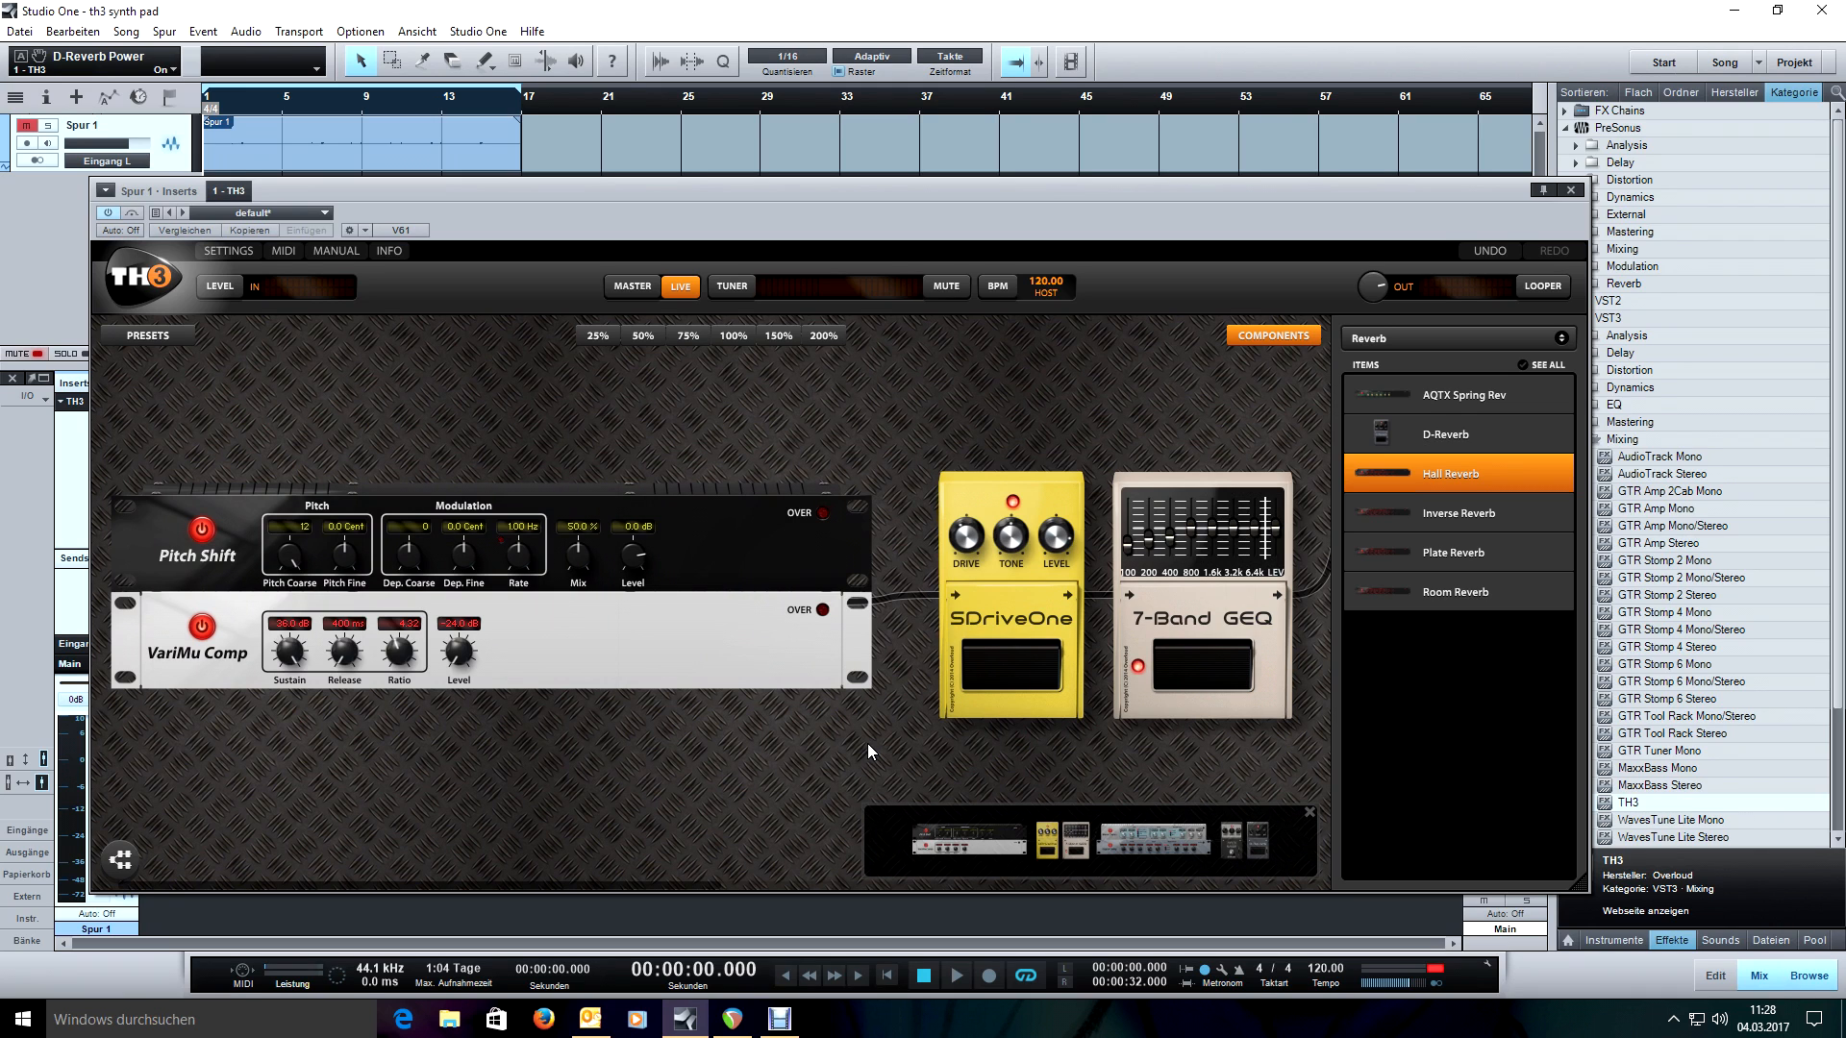
pyautogui.moveTo(867, 742); pyautogui.dragTo(959, 731)
pyautogui.click(1421, 338)
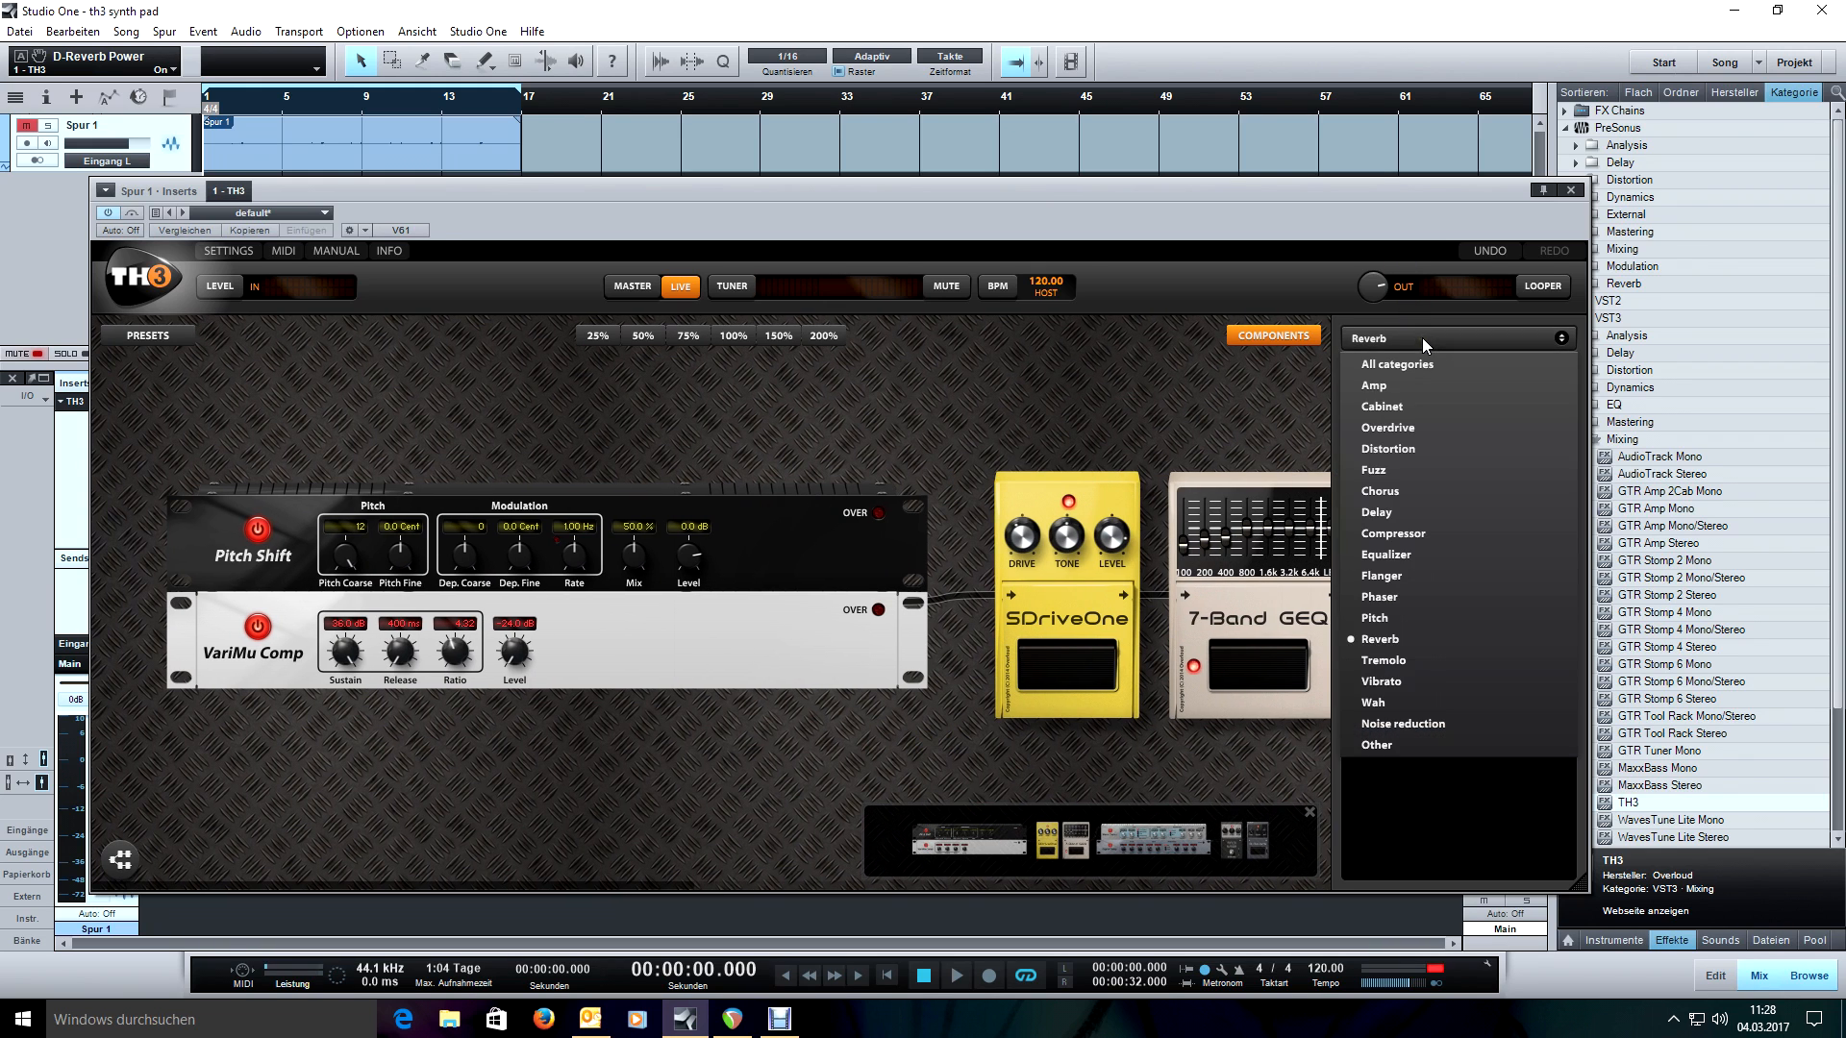
pyautogui.click(1437, 702)
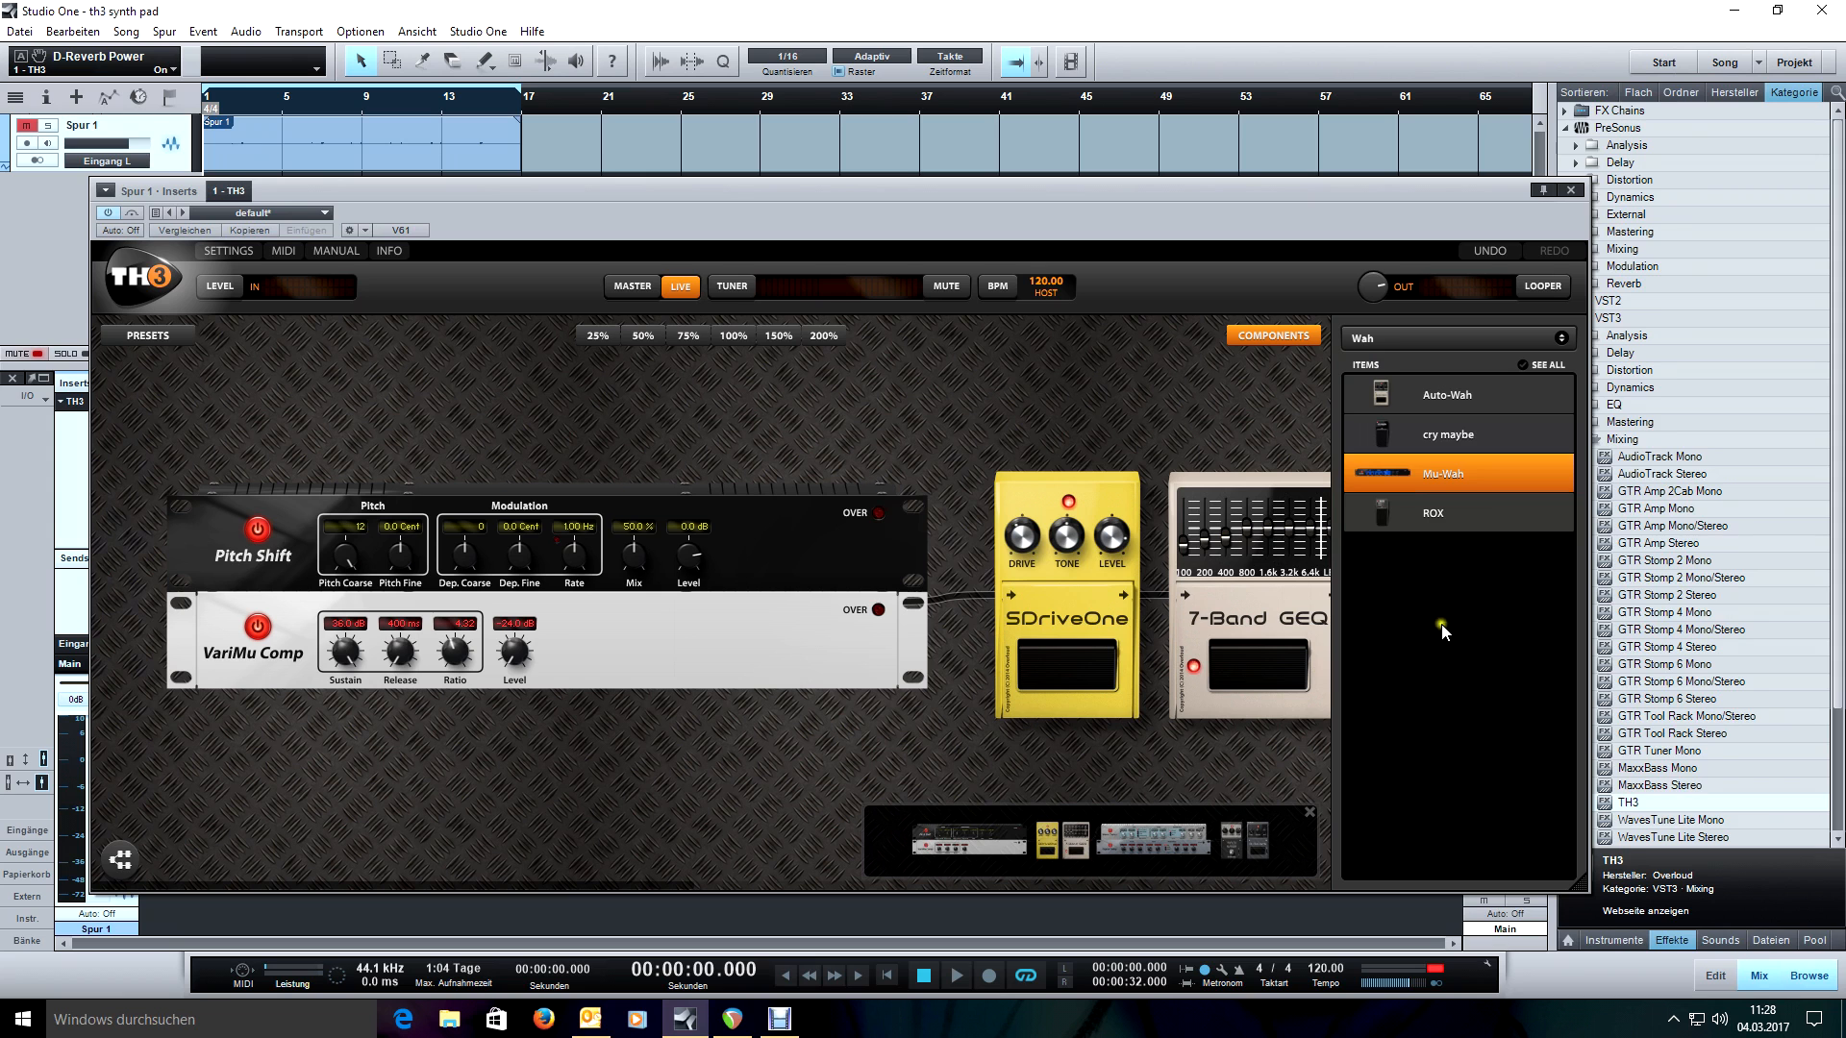
pyautogui.moveTo(1444, 394); pyautogui.dragTo(786, 574)
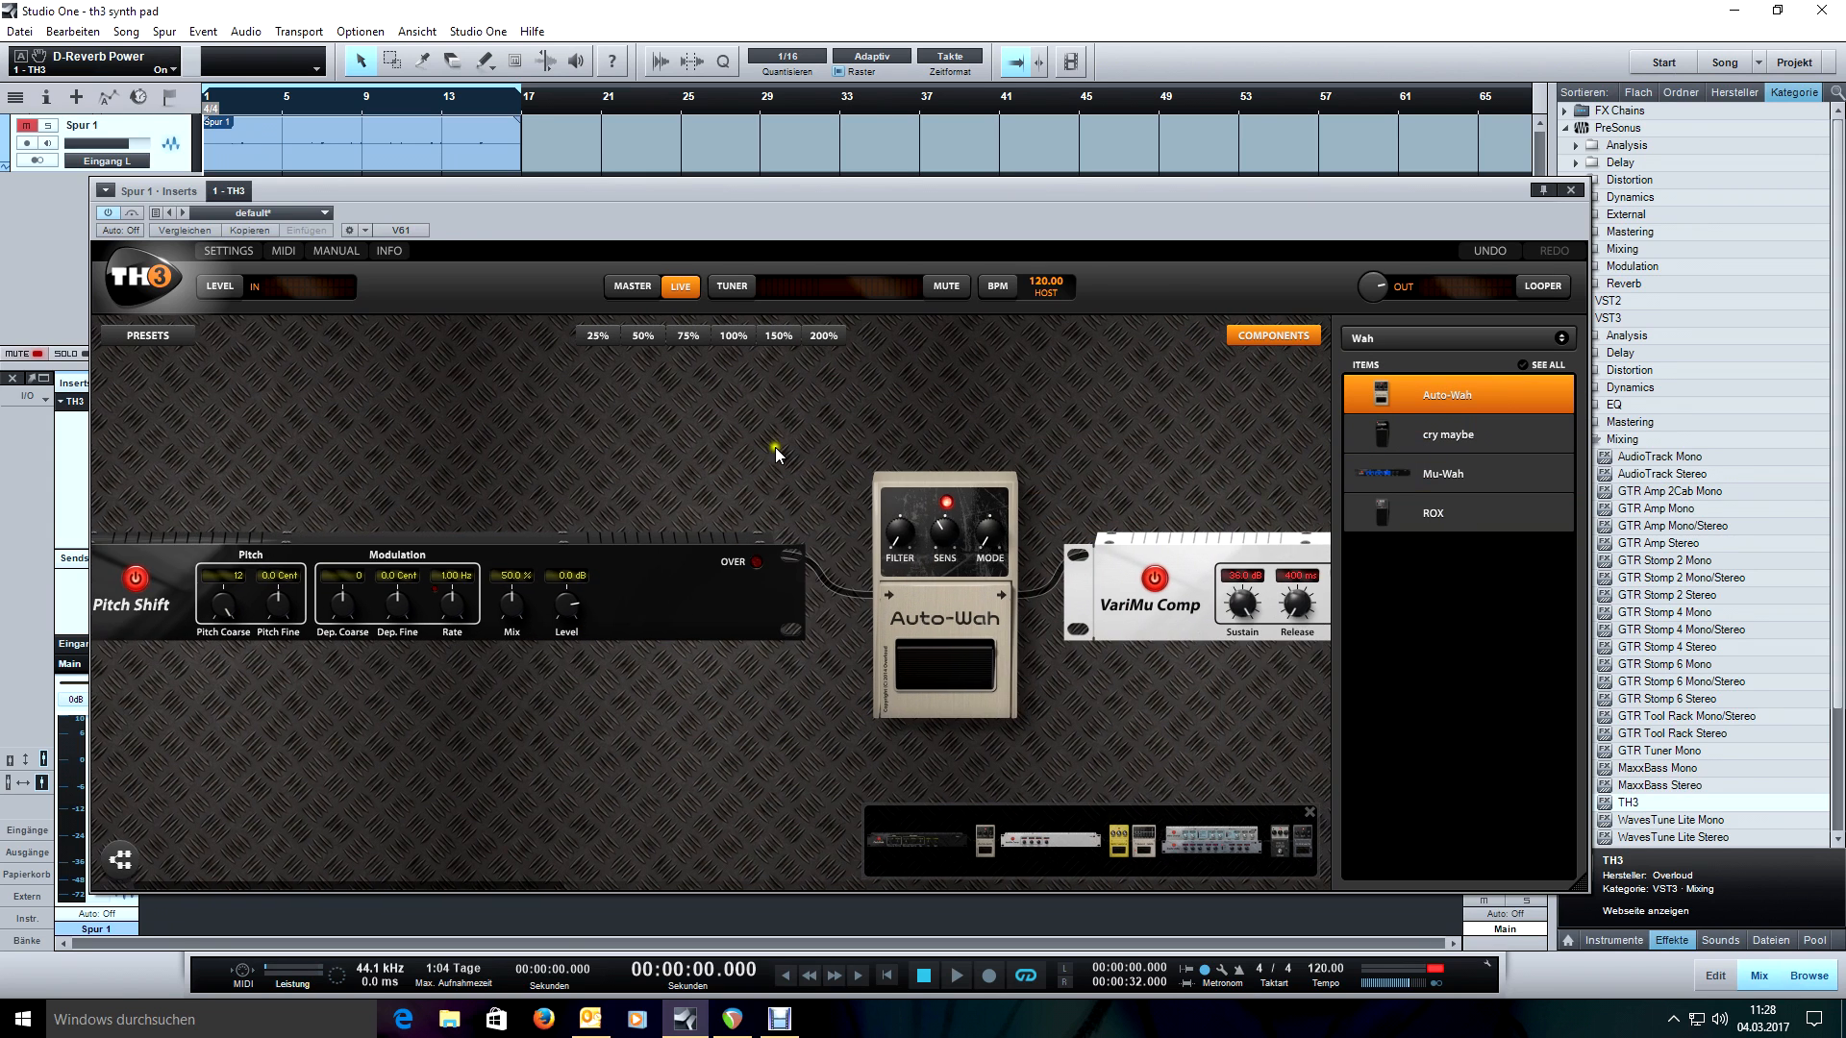
# Turn up the Auto-Wah's filter and set its sensitivity to 100%.
pyautogui.moveTo(766, 543); pyautogui.dragTo(757, 490)
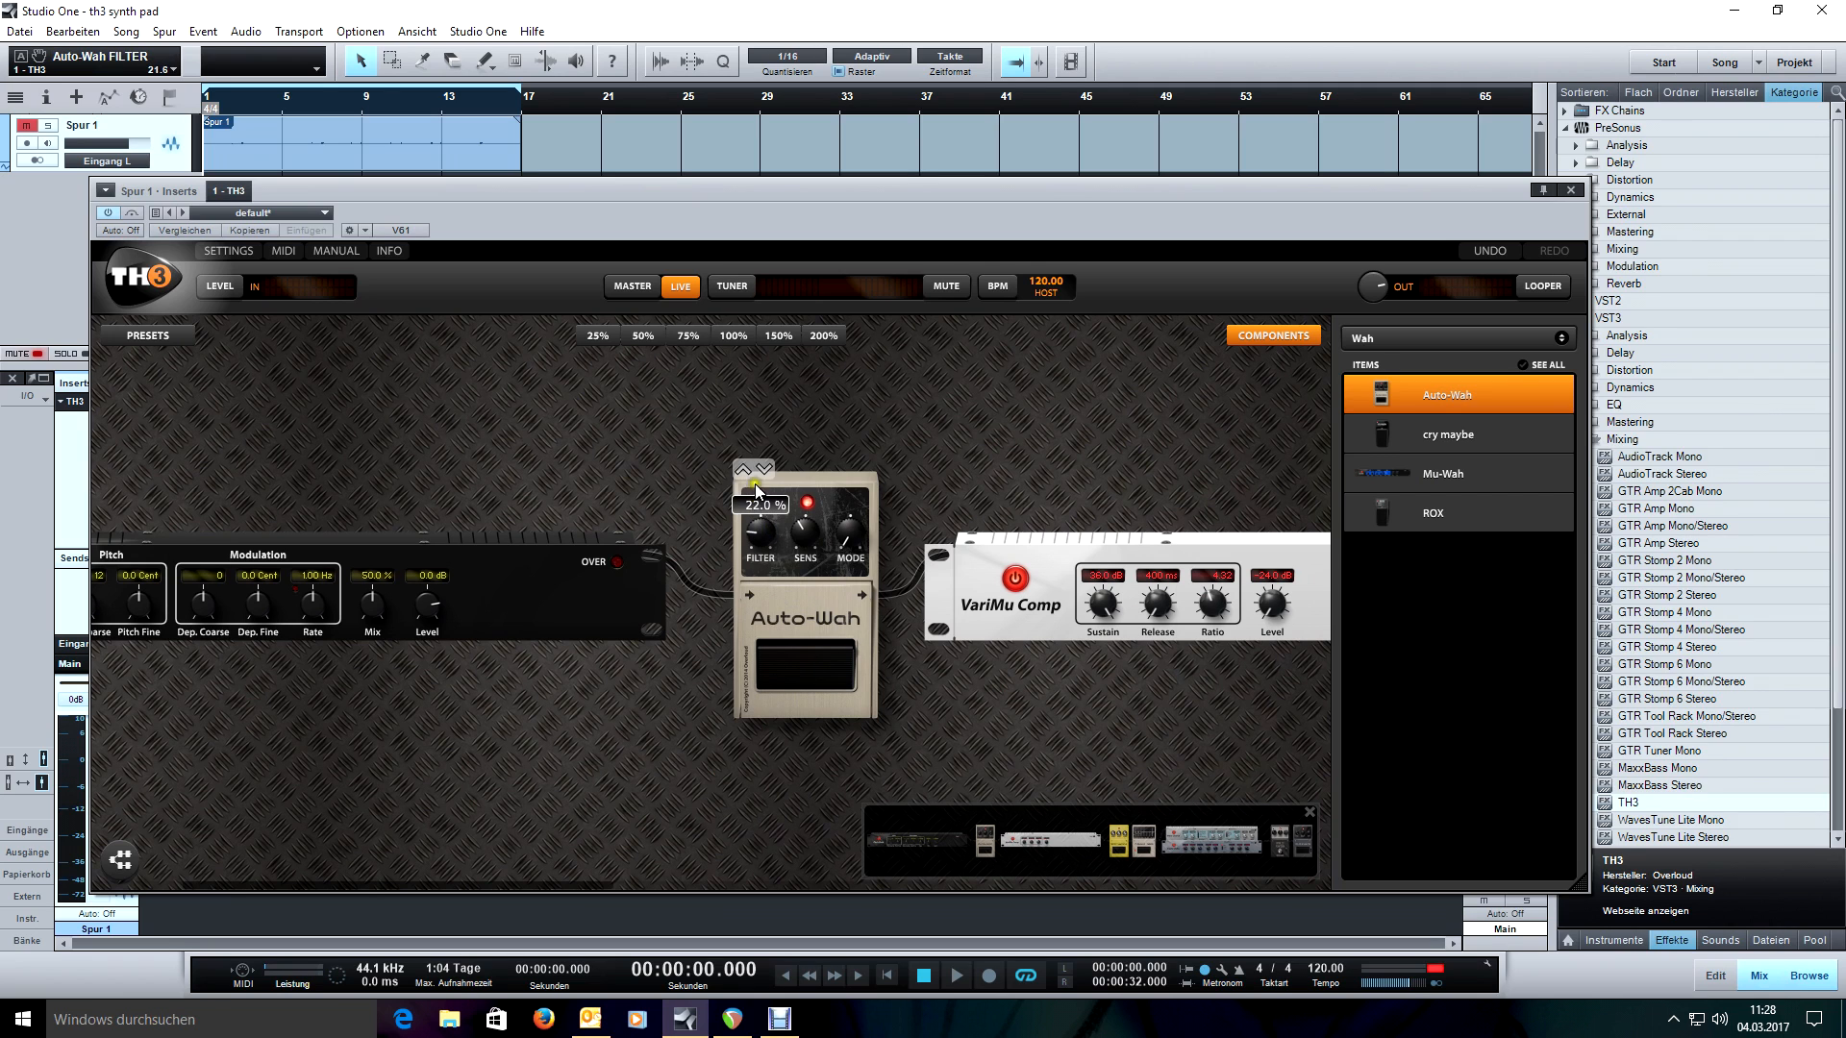
pyautogui.moveTo(749, 425); pyautogui.dragTo(752, 412)
pyautogui.click(807, 529)
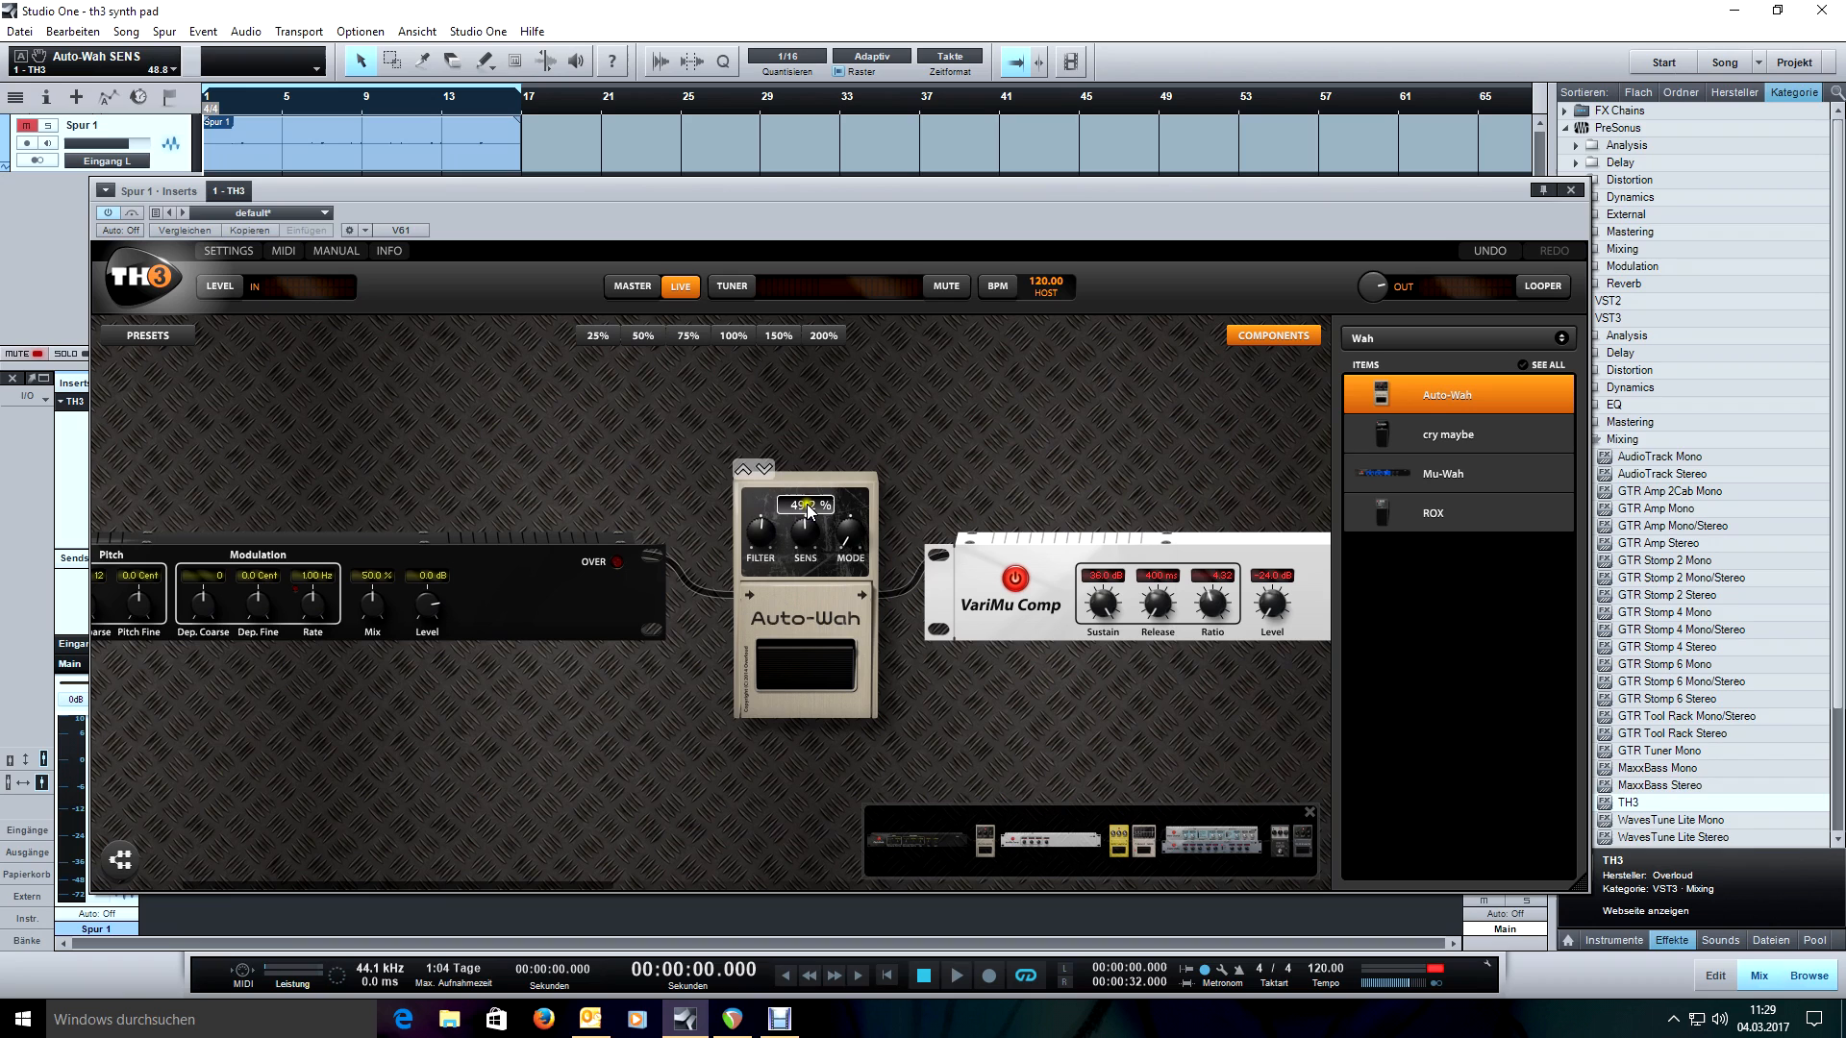
pyautogui.moveTo(808, 529); pyautogui.dragTo(808, 420)
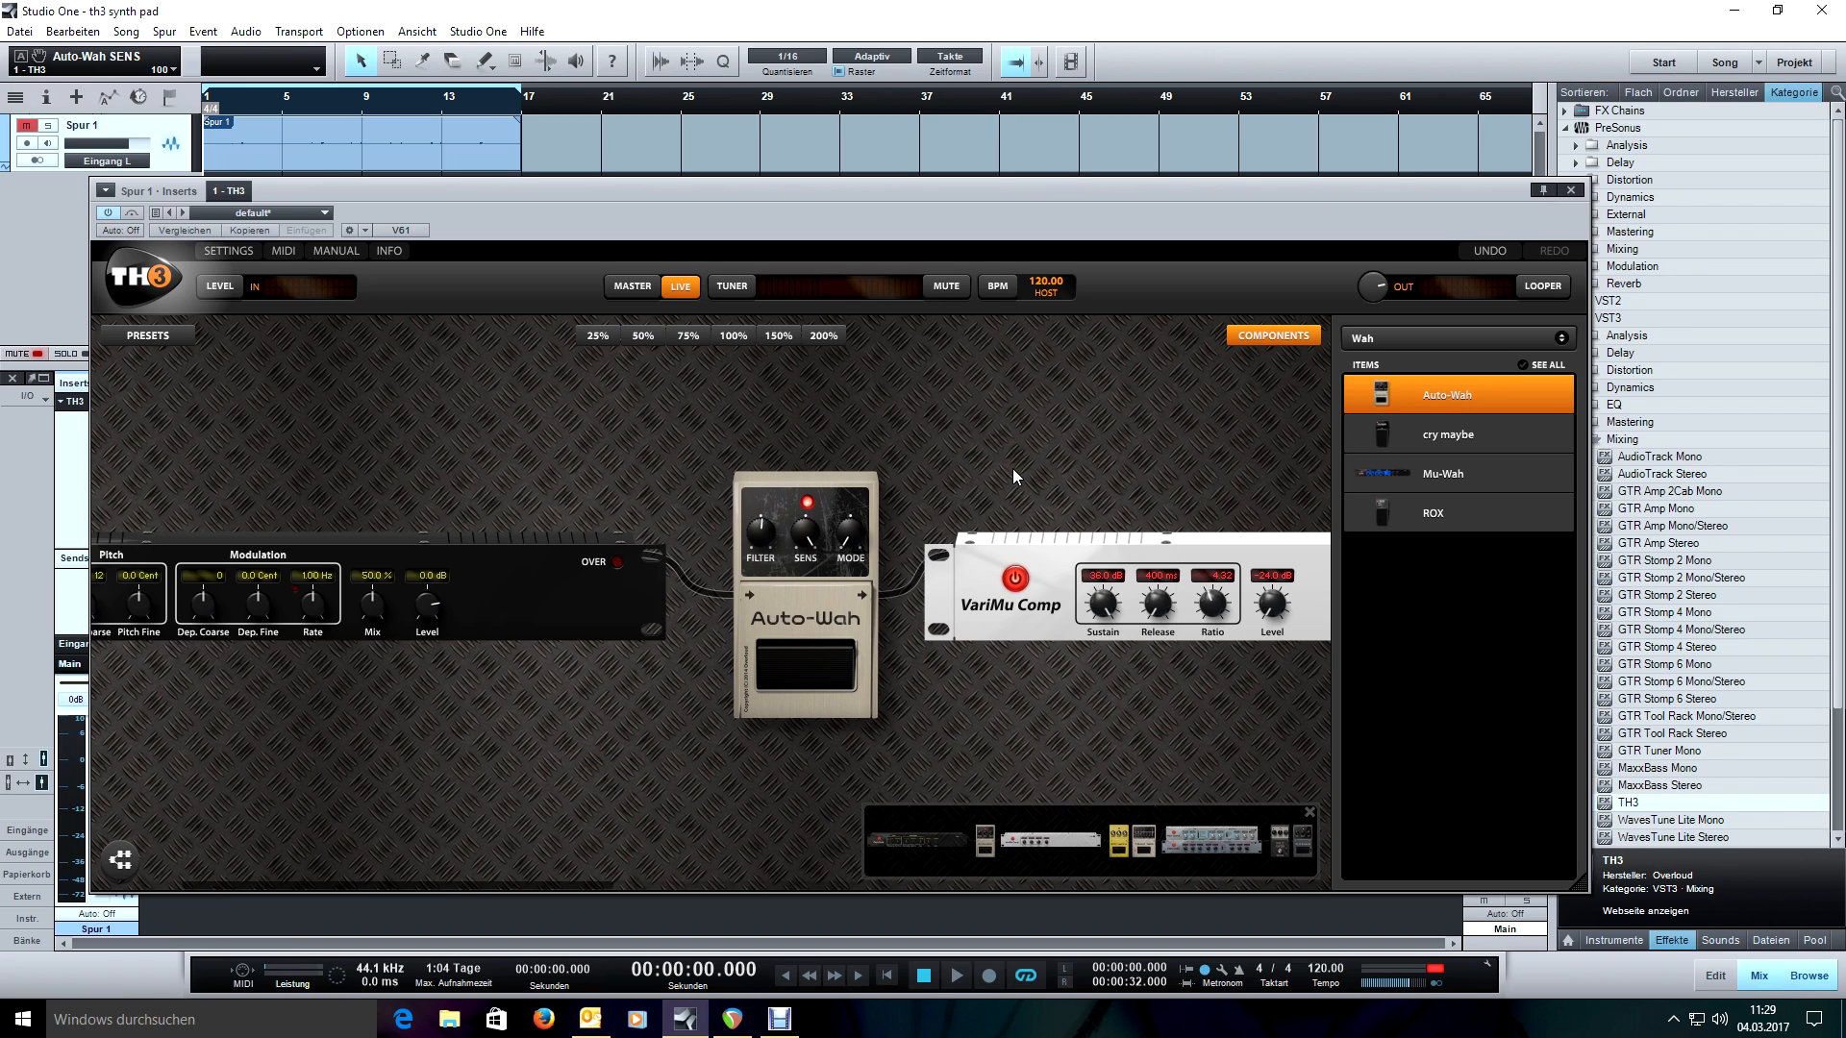
# Unmute and play the track through the Auto-Wah while setting its filter to about 54.4%.
pyautogui.press('m')
pyautogui.press('space')
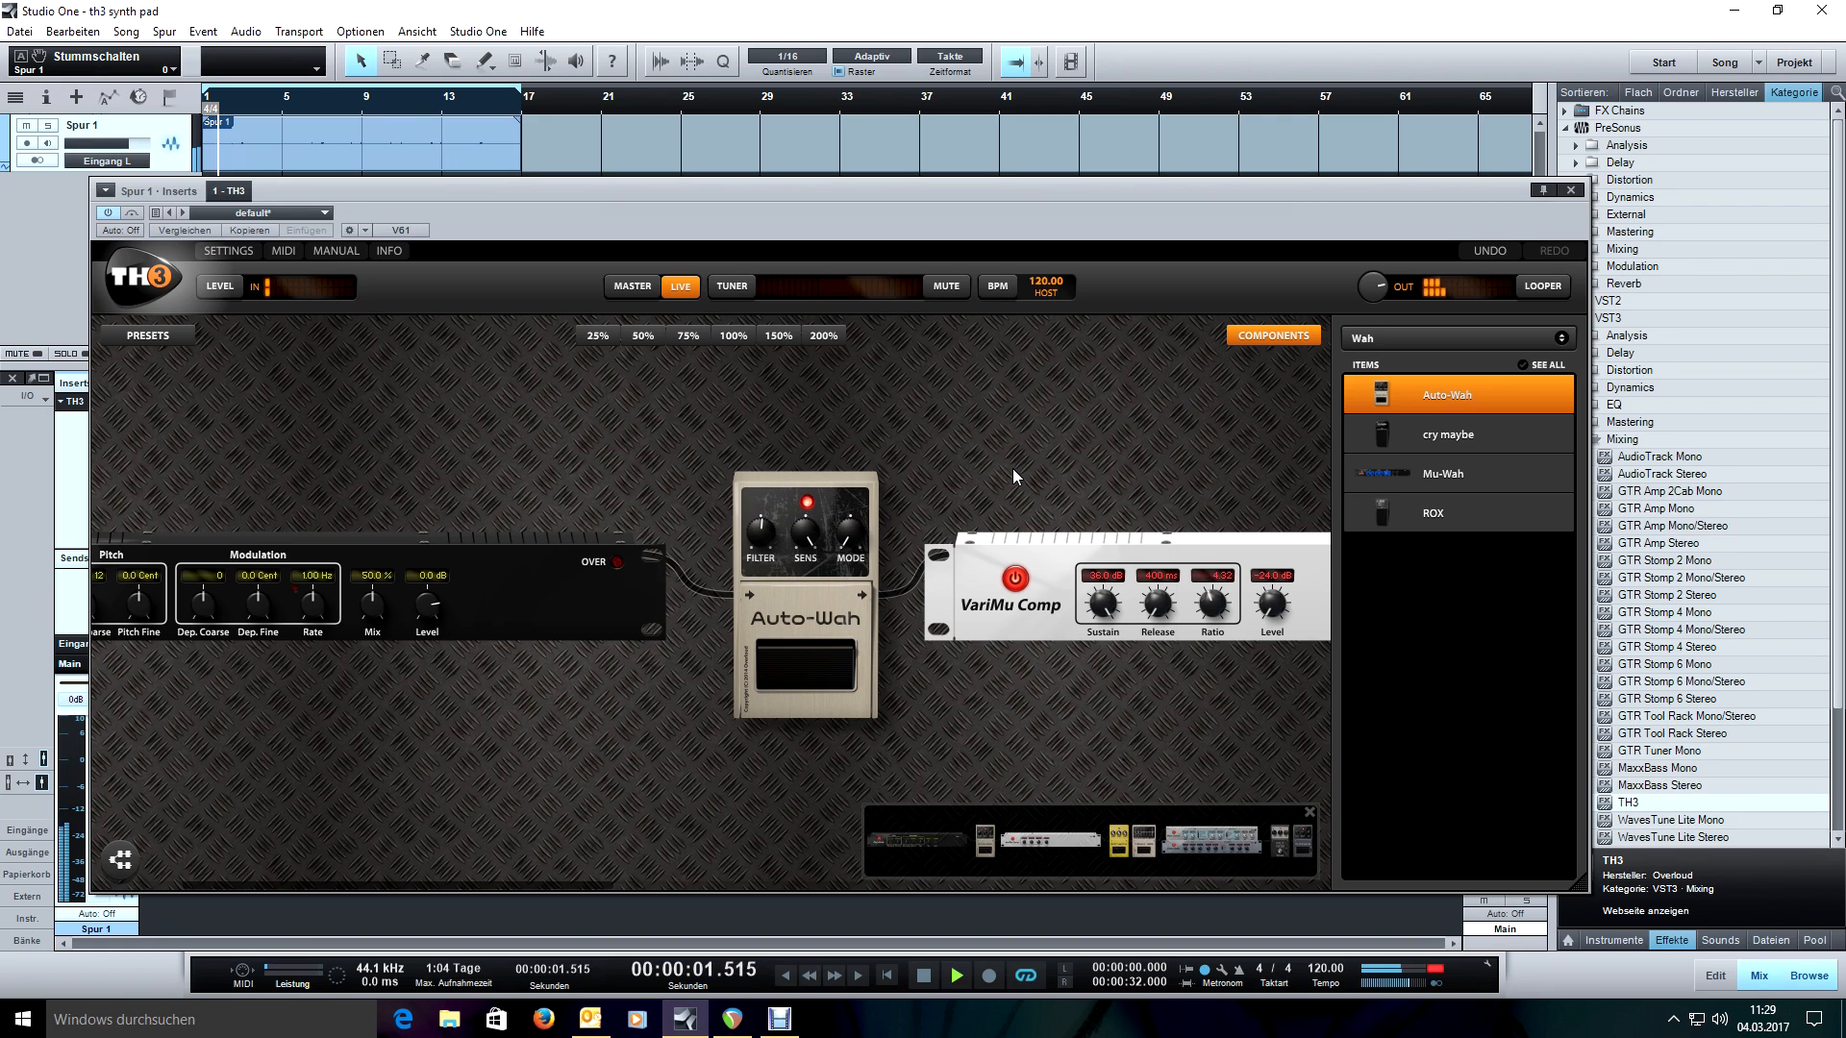
pyautogui.moveTo(764, 526)
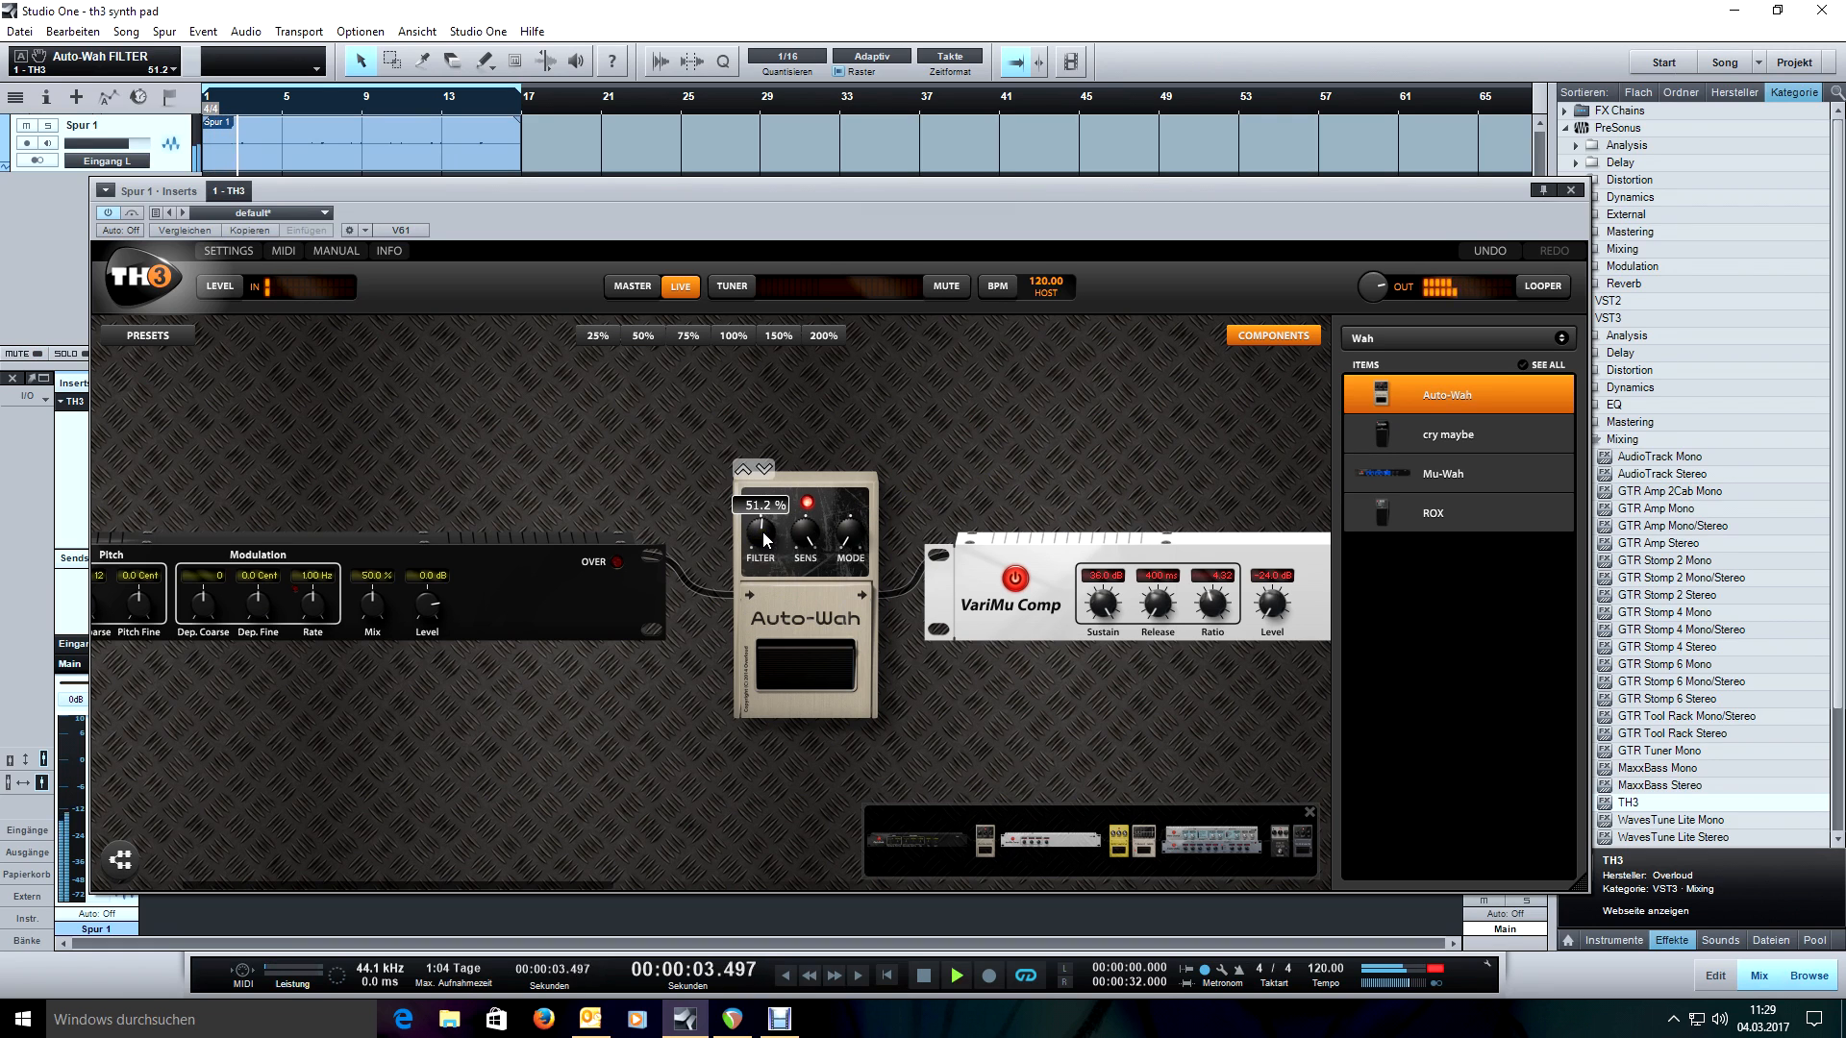
pyautogui.scroll(4, 765, 529)
pyautogui.moveTo(760, 521); pyautogui.dragTo(758, 544)
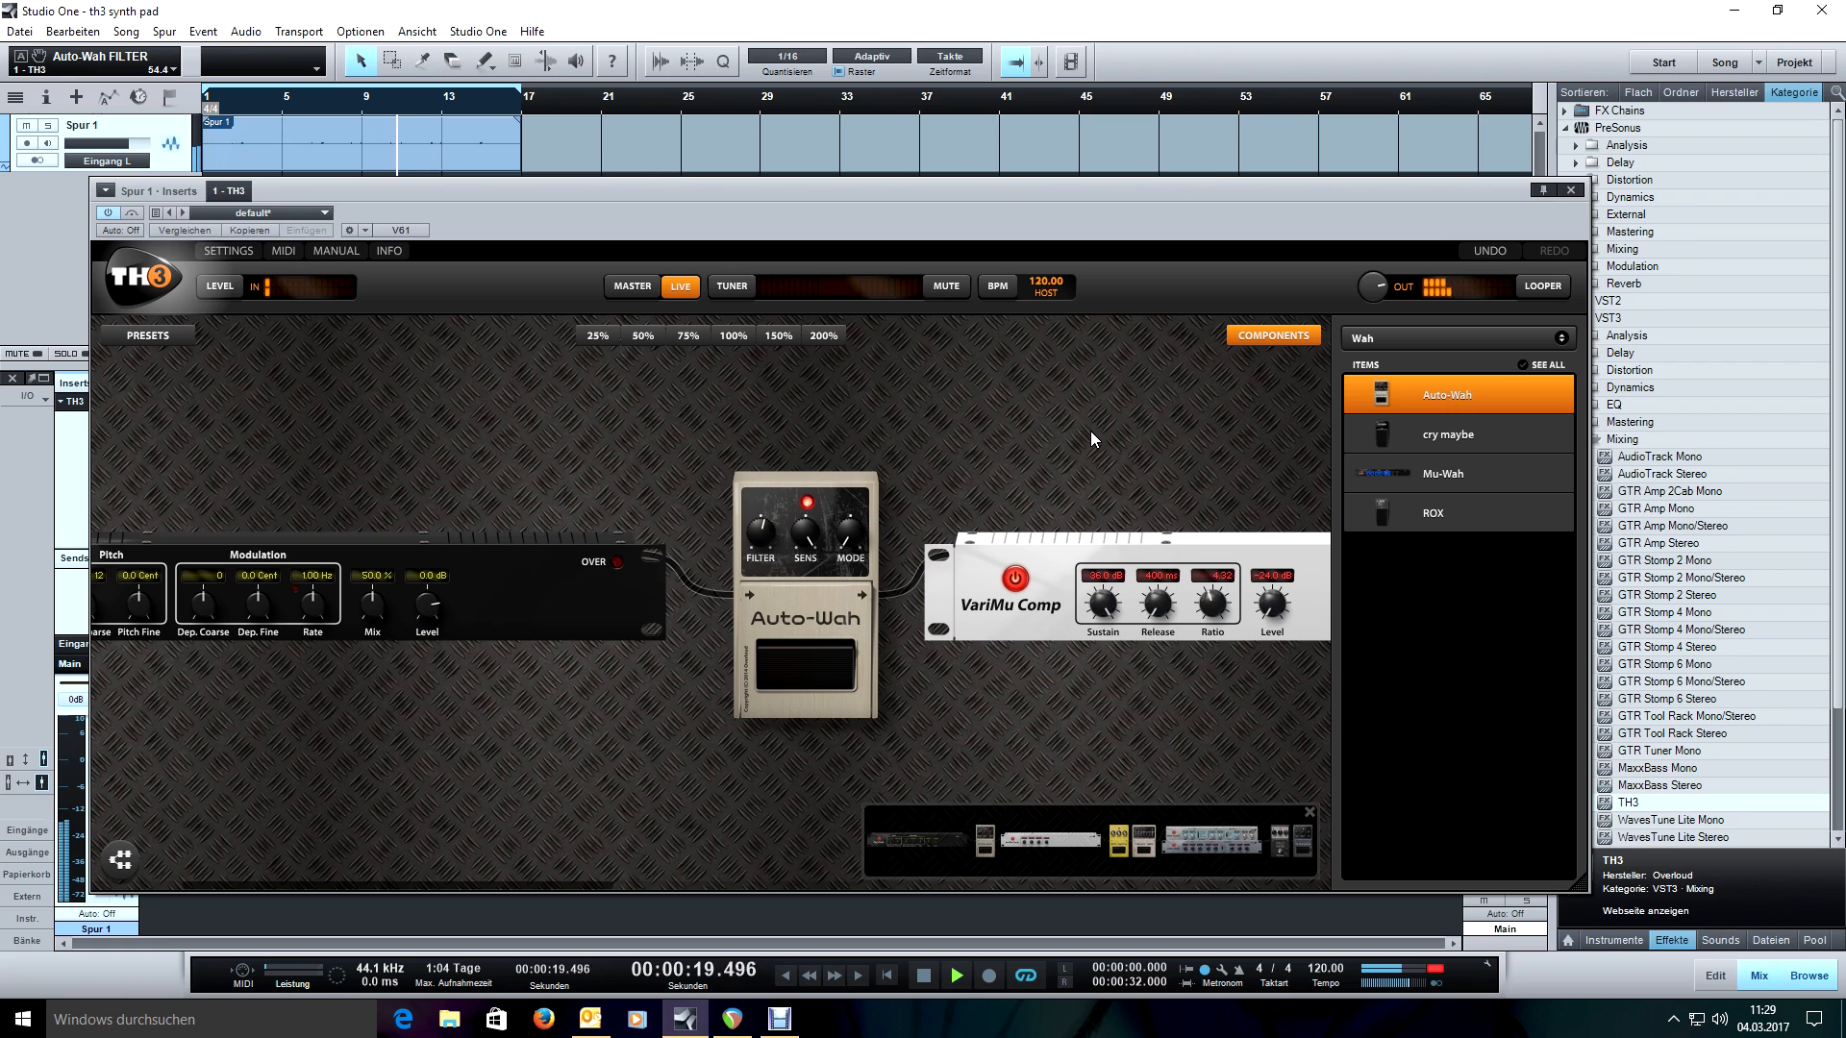
# Hide the component browser and show the effects chain at 50% zoom.
pyautogui.moveTo(1090, 431); pyautogui.dragTo(782, 421)
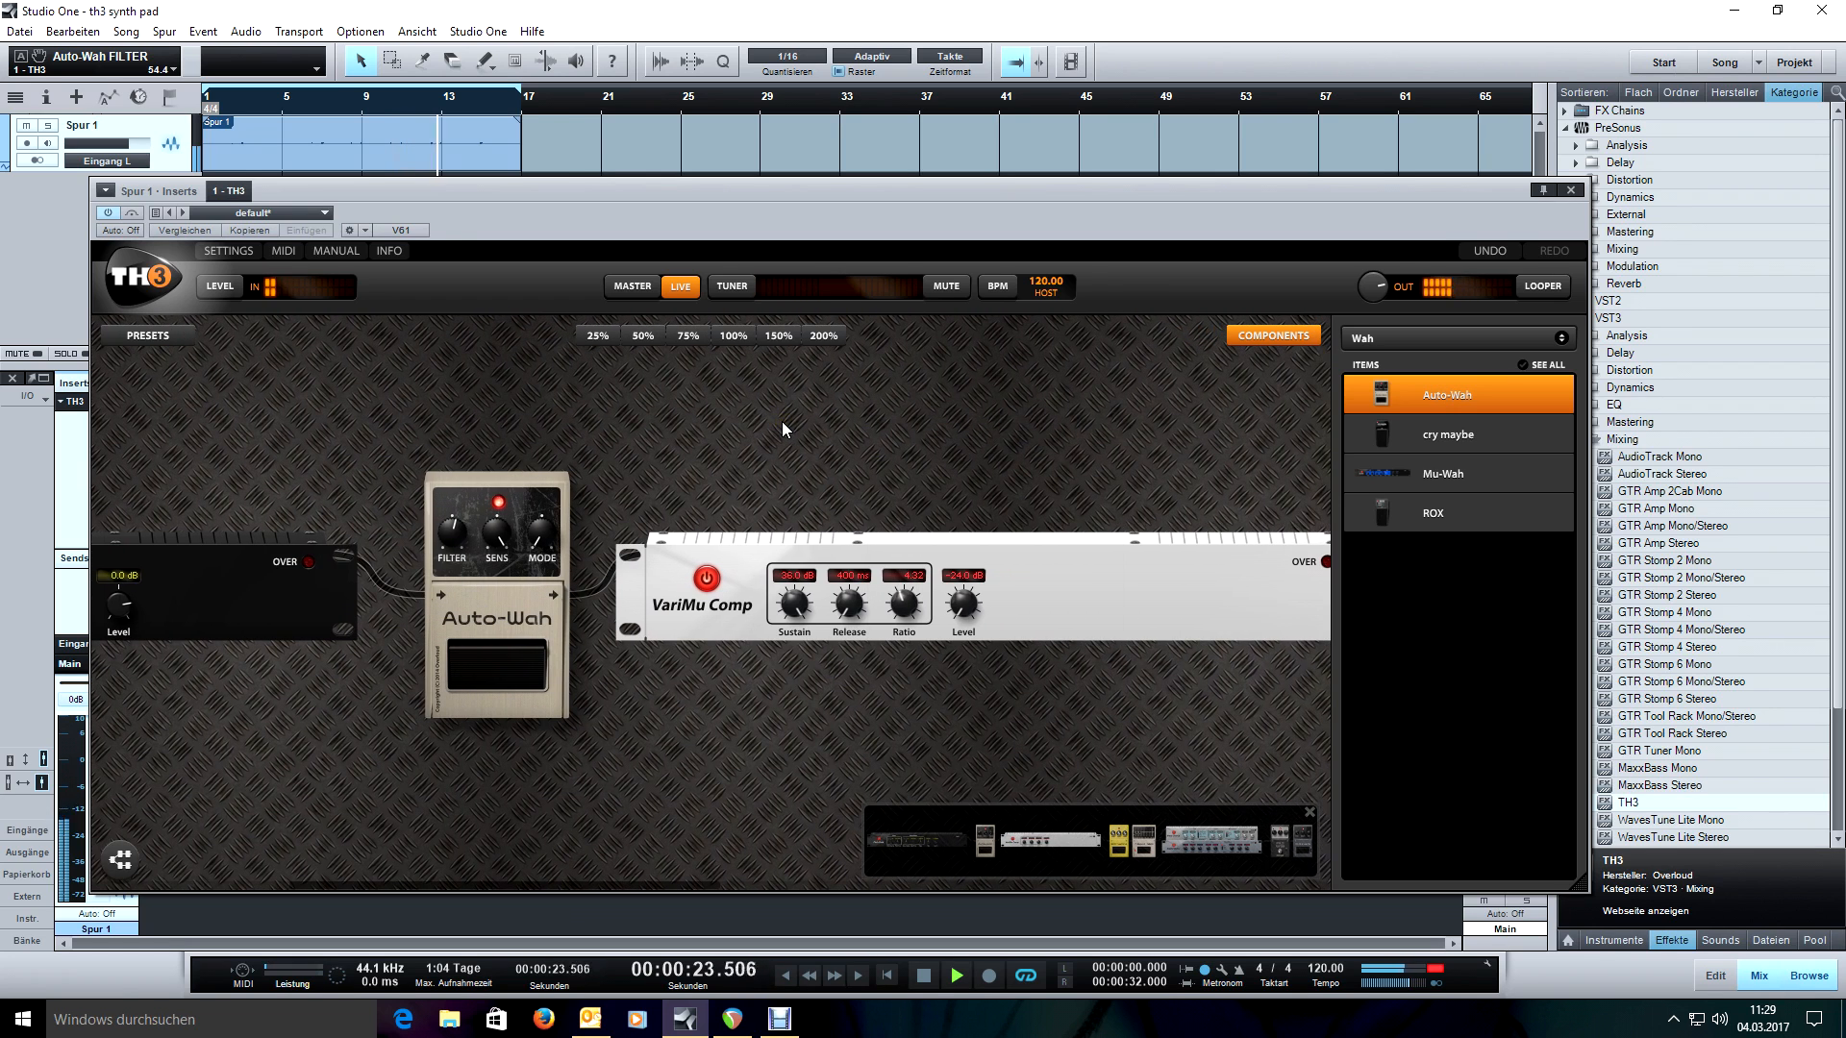
pyautogui.click(688, 341)
pyautogui.click(647, 336)
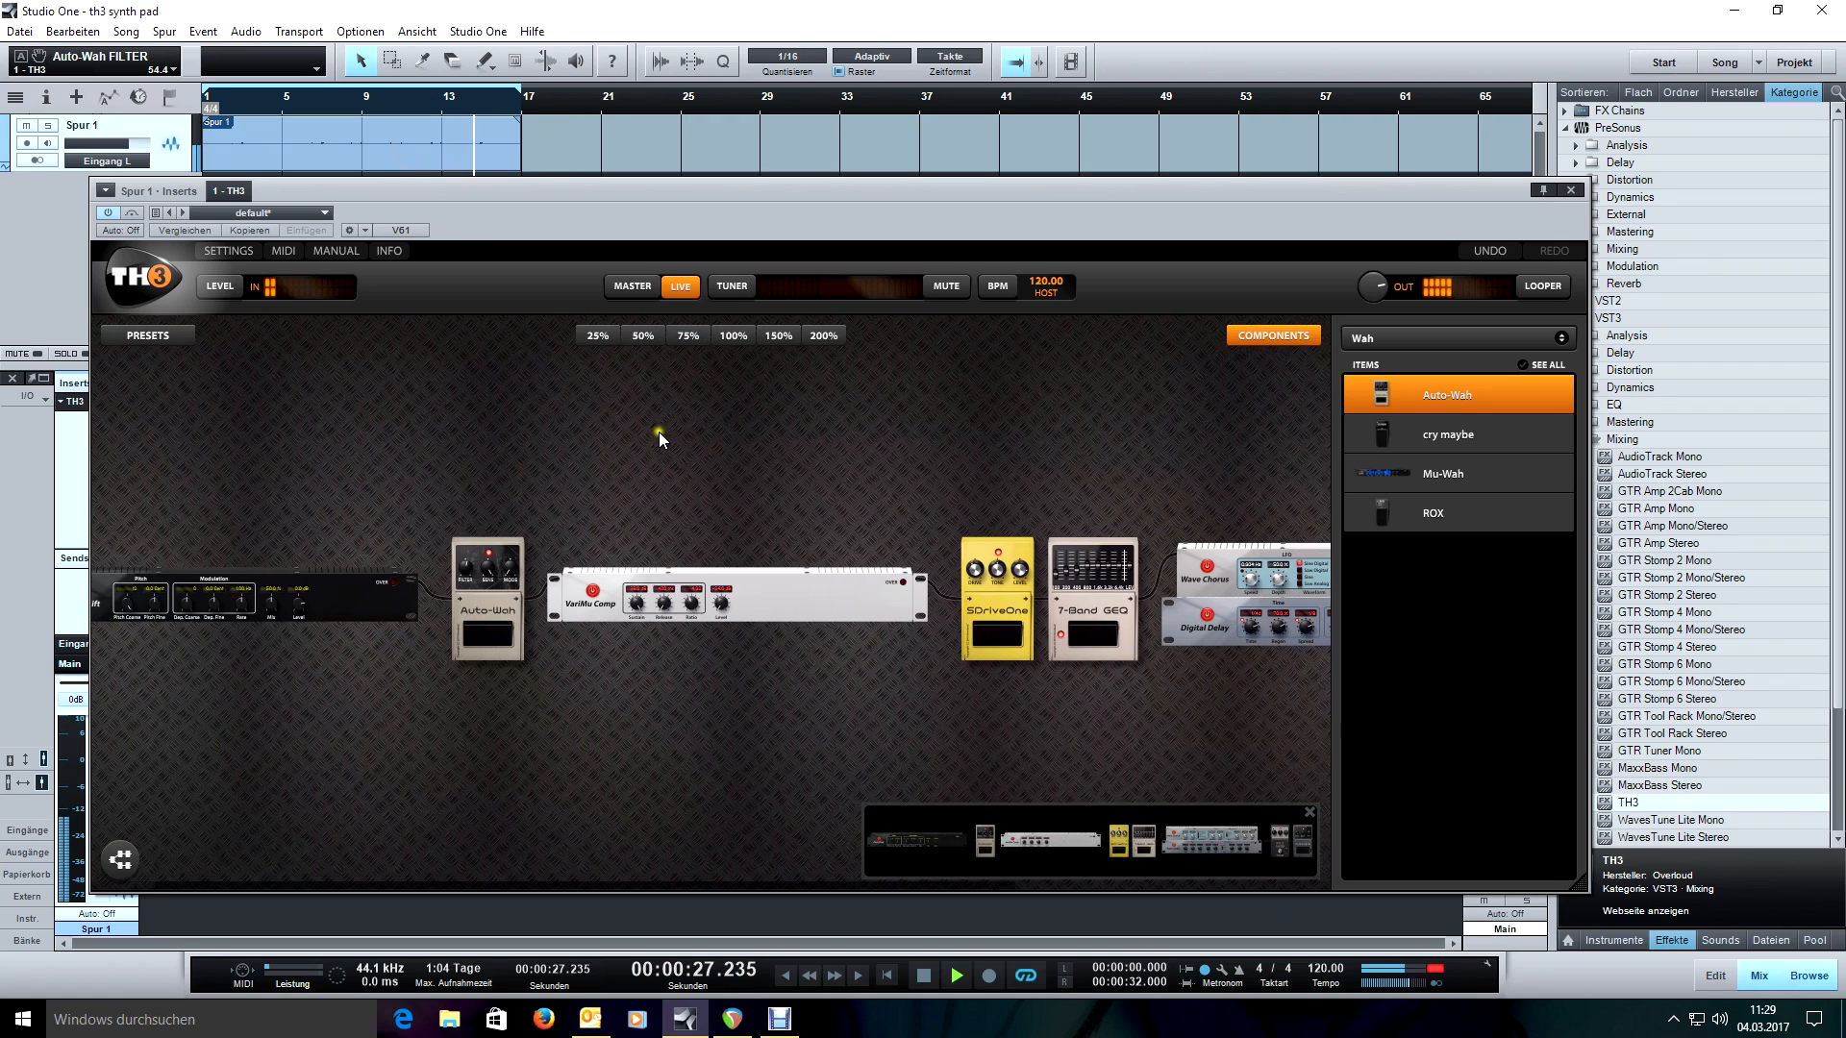
pyautogui.click(598, 336)
pyautogui.click(1269, 336)
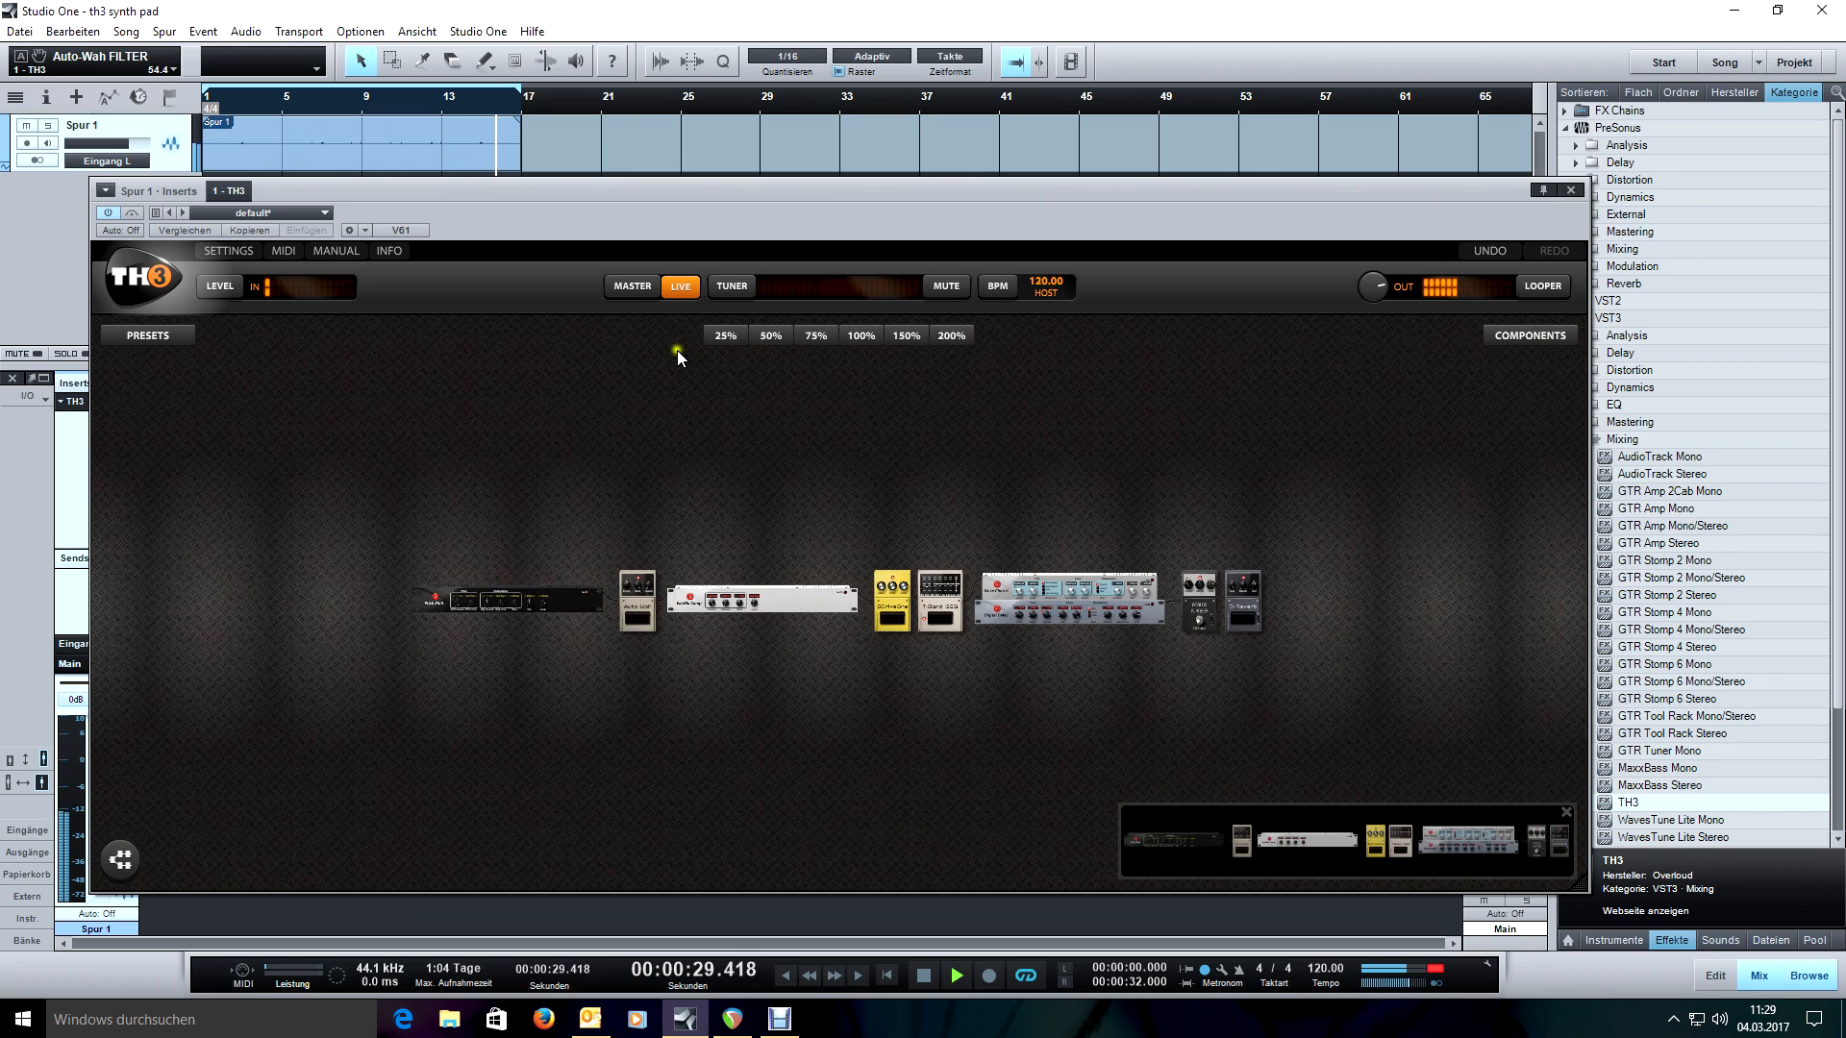
pyautogui.click(771, 337)
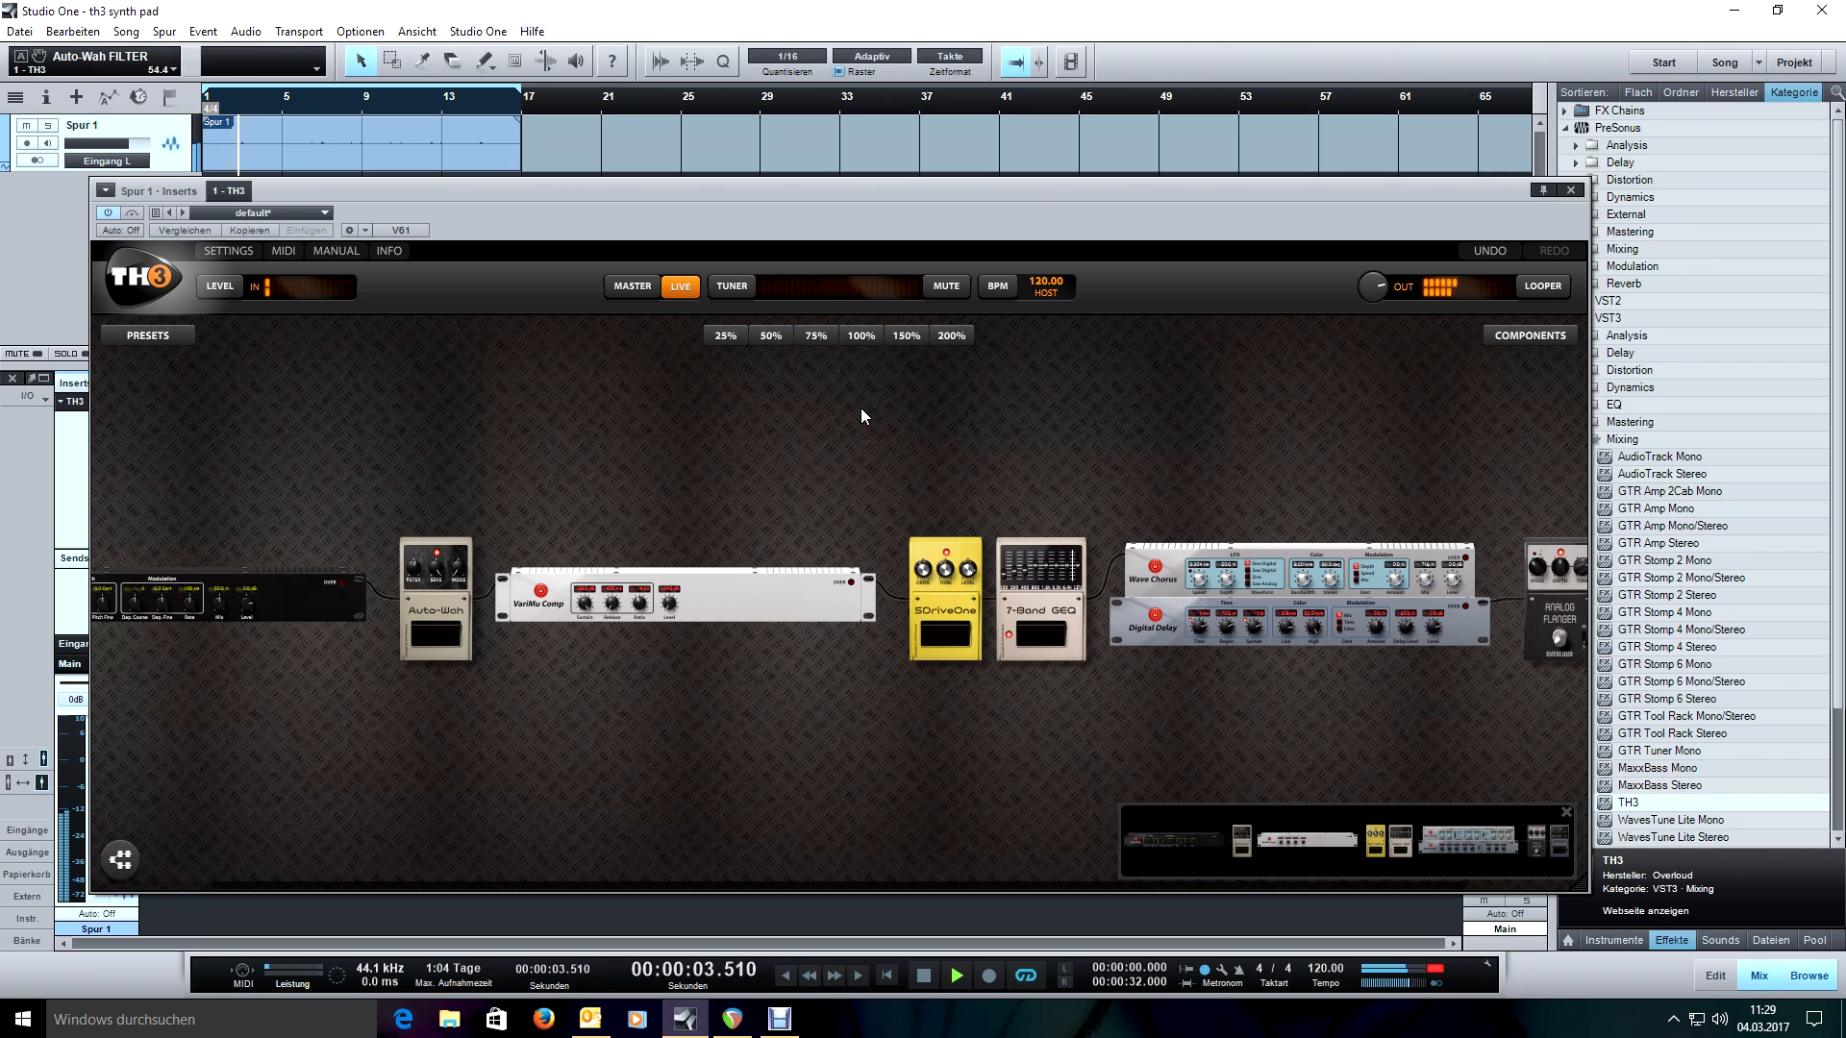
# Look along the whole chain from the Pitch Shift to the D-Reverb while the track plays.
pyautogui.moveTo(945, 423); pyautogui.dragTo(1088, 430)
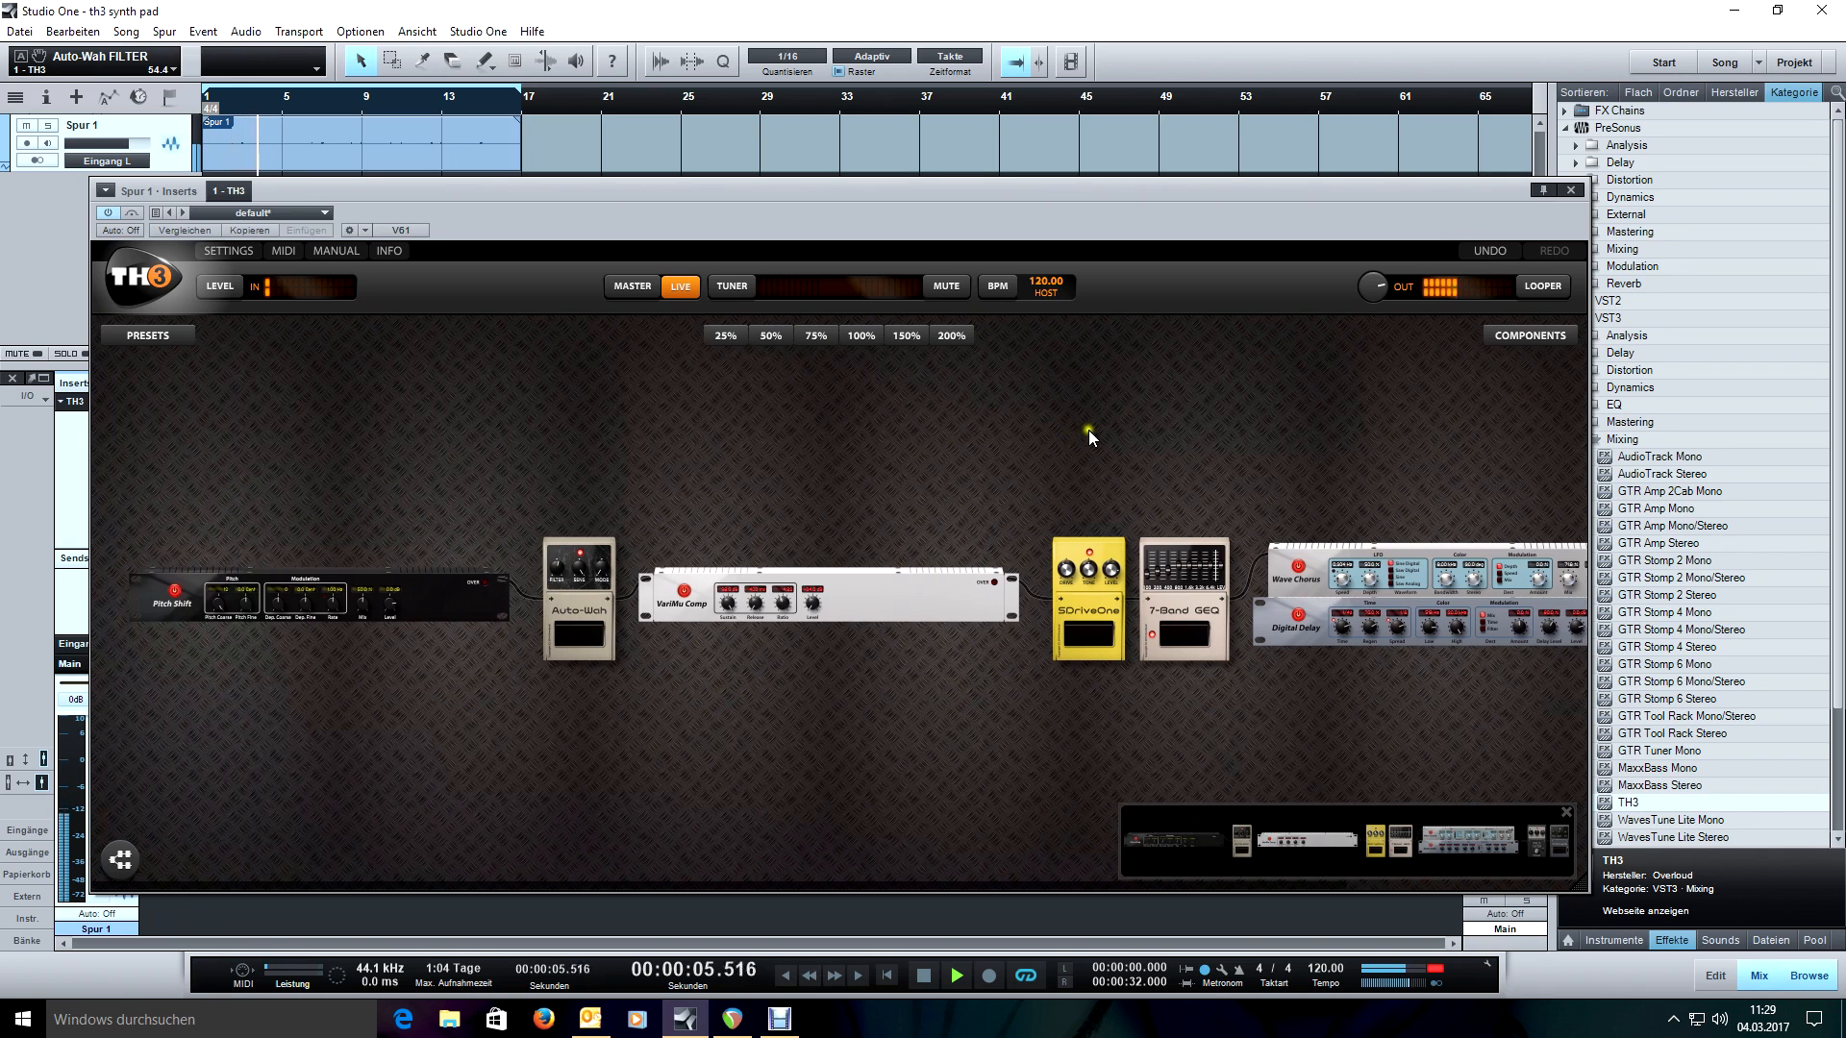
pyautogui.moveTo(1308, 446); pyautogui.dragTo(1021, 457)
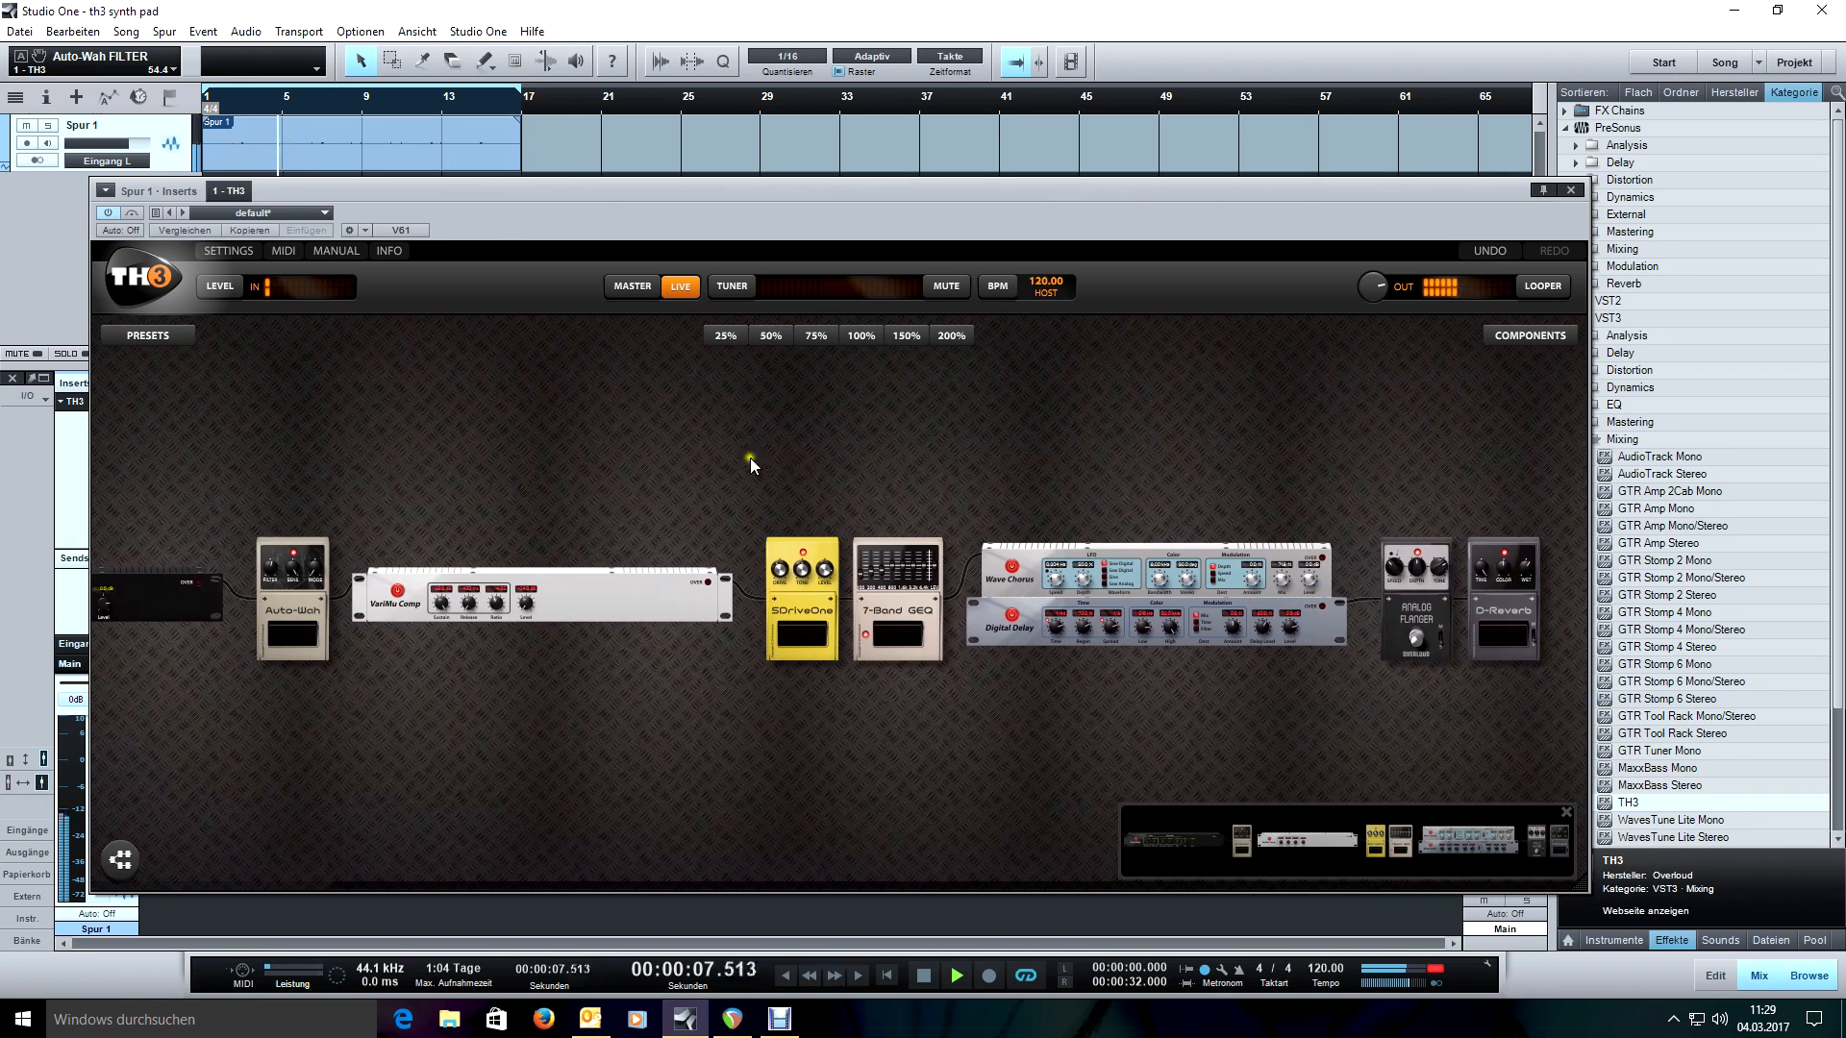
pyautogui.moveTo(620, 458); pyautogui.dragTo(920, 450)
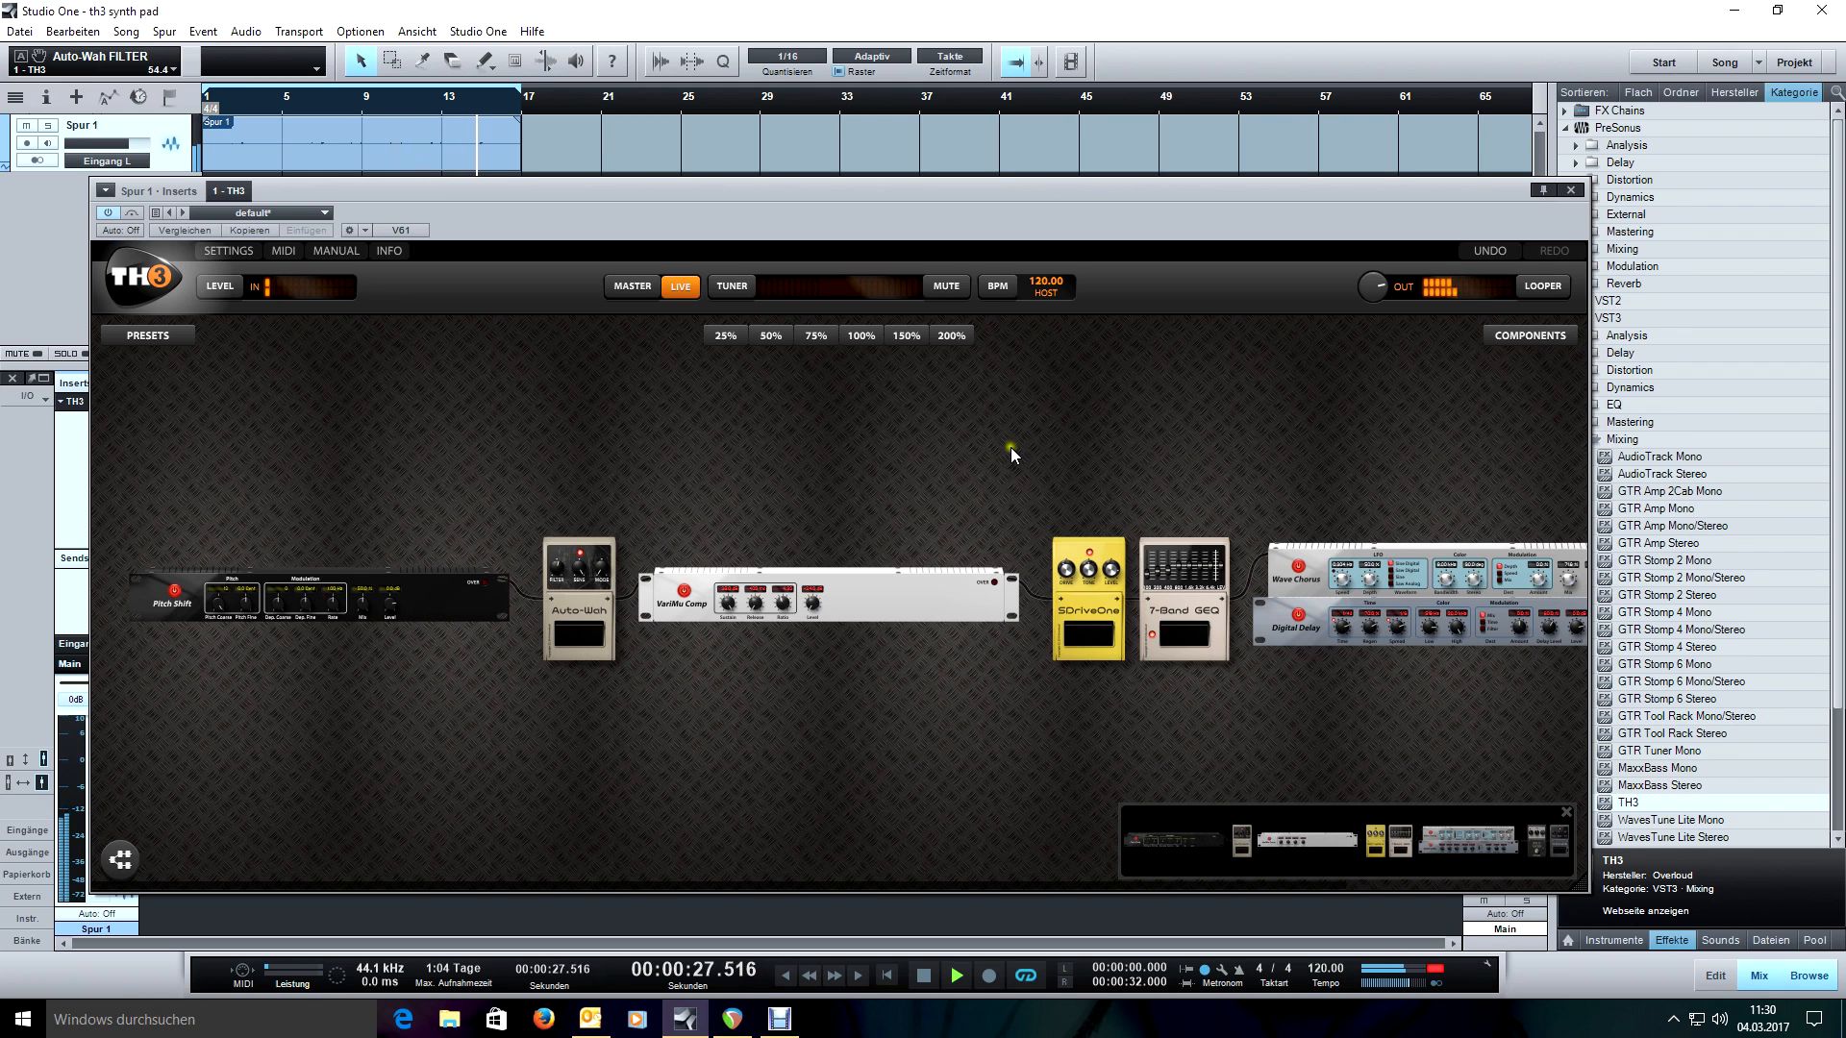
pyautogui.moveTo(1305, 466); pyautogui.dragTo(1221, 465)
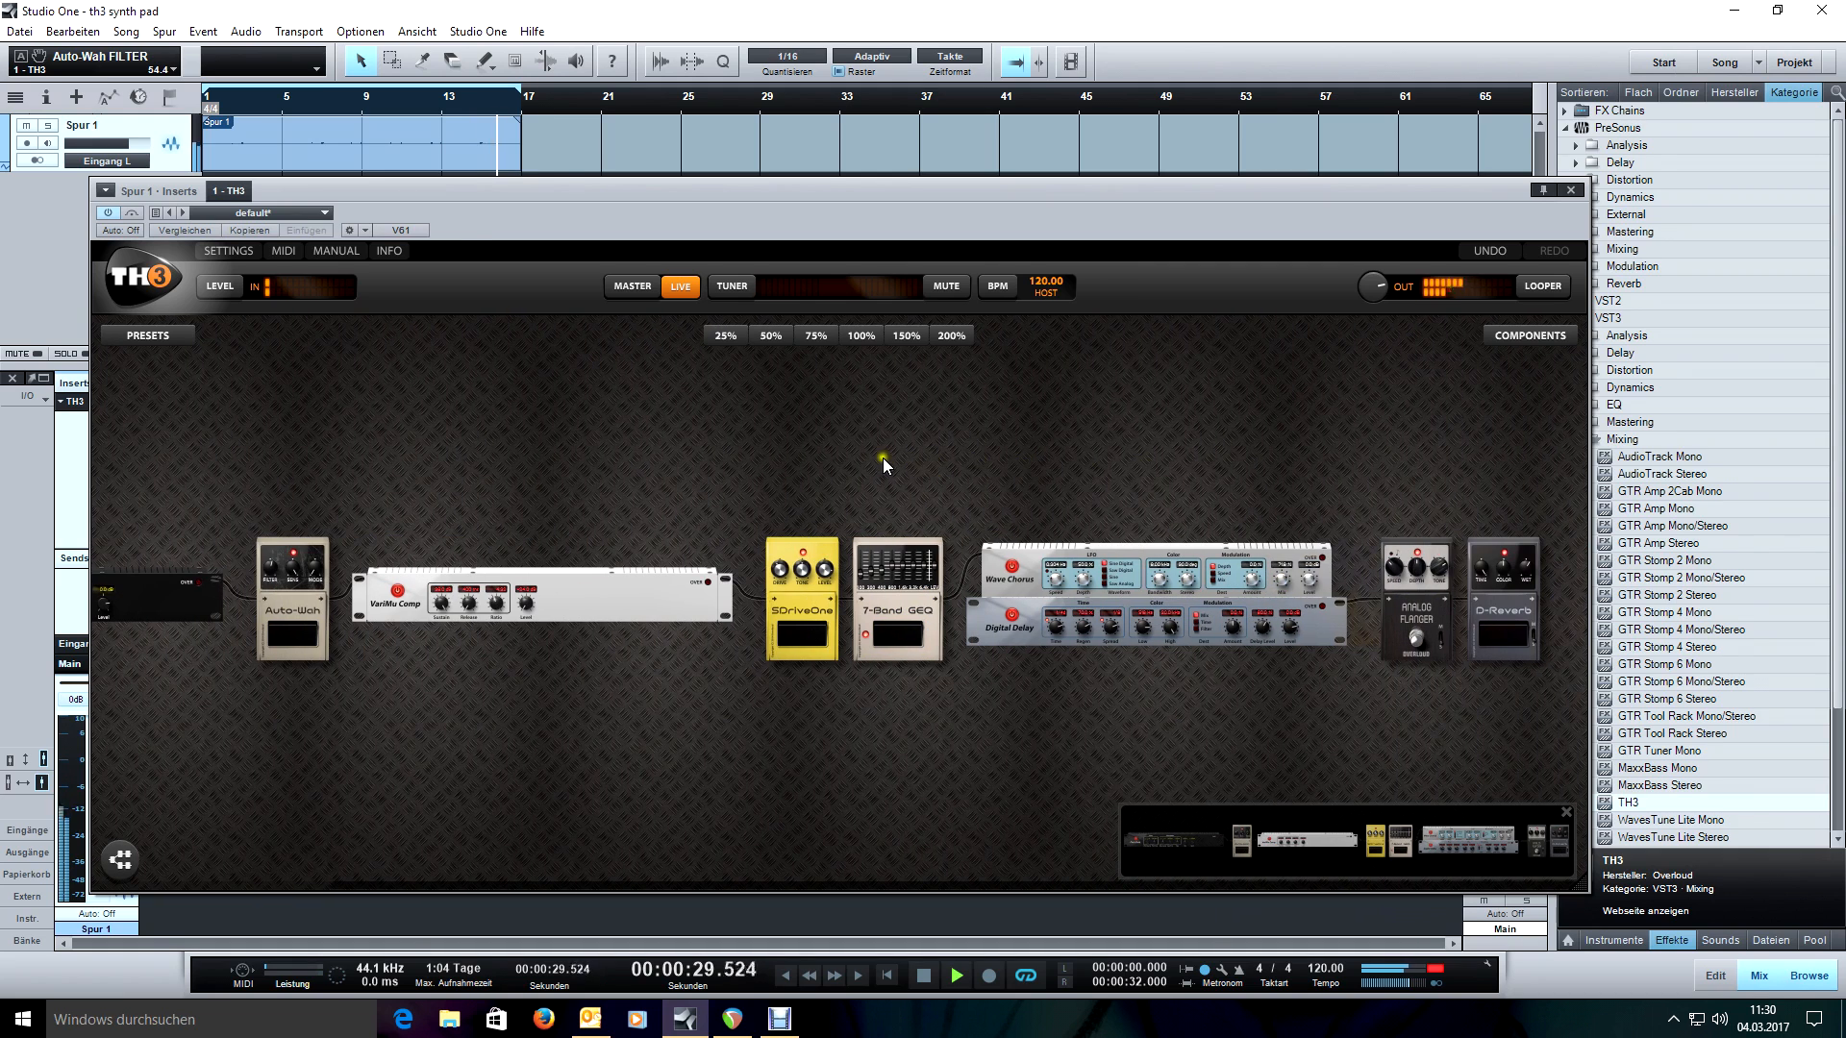
# Stop playback, return to the start of the song and mute the track.
pyautogui.press('space')
pyautogui.press('Home')
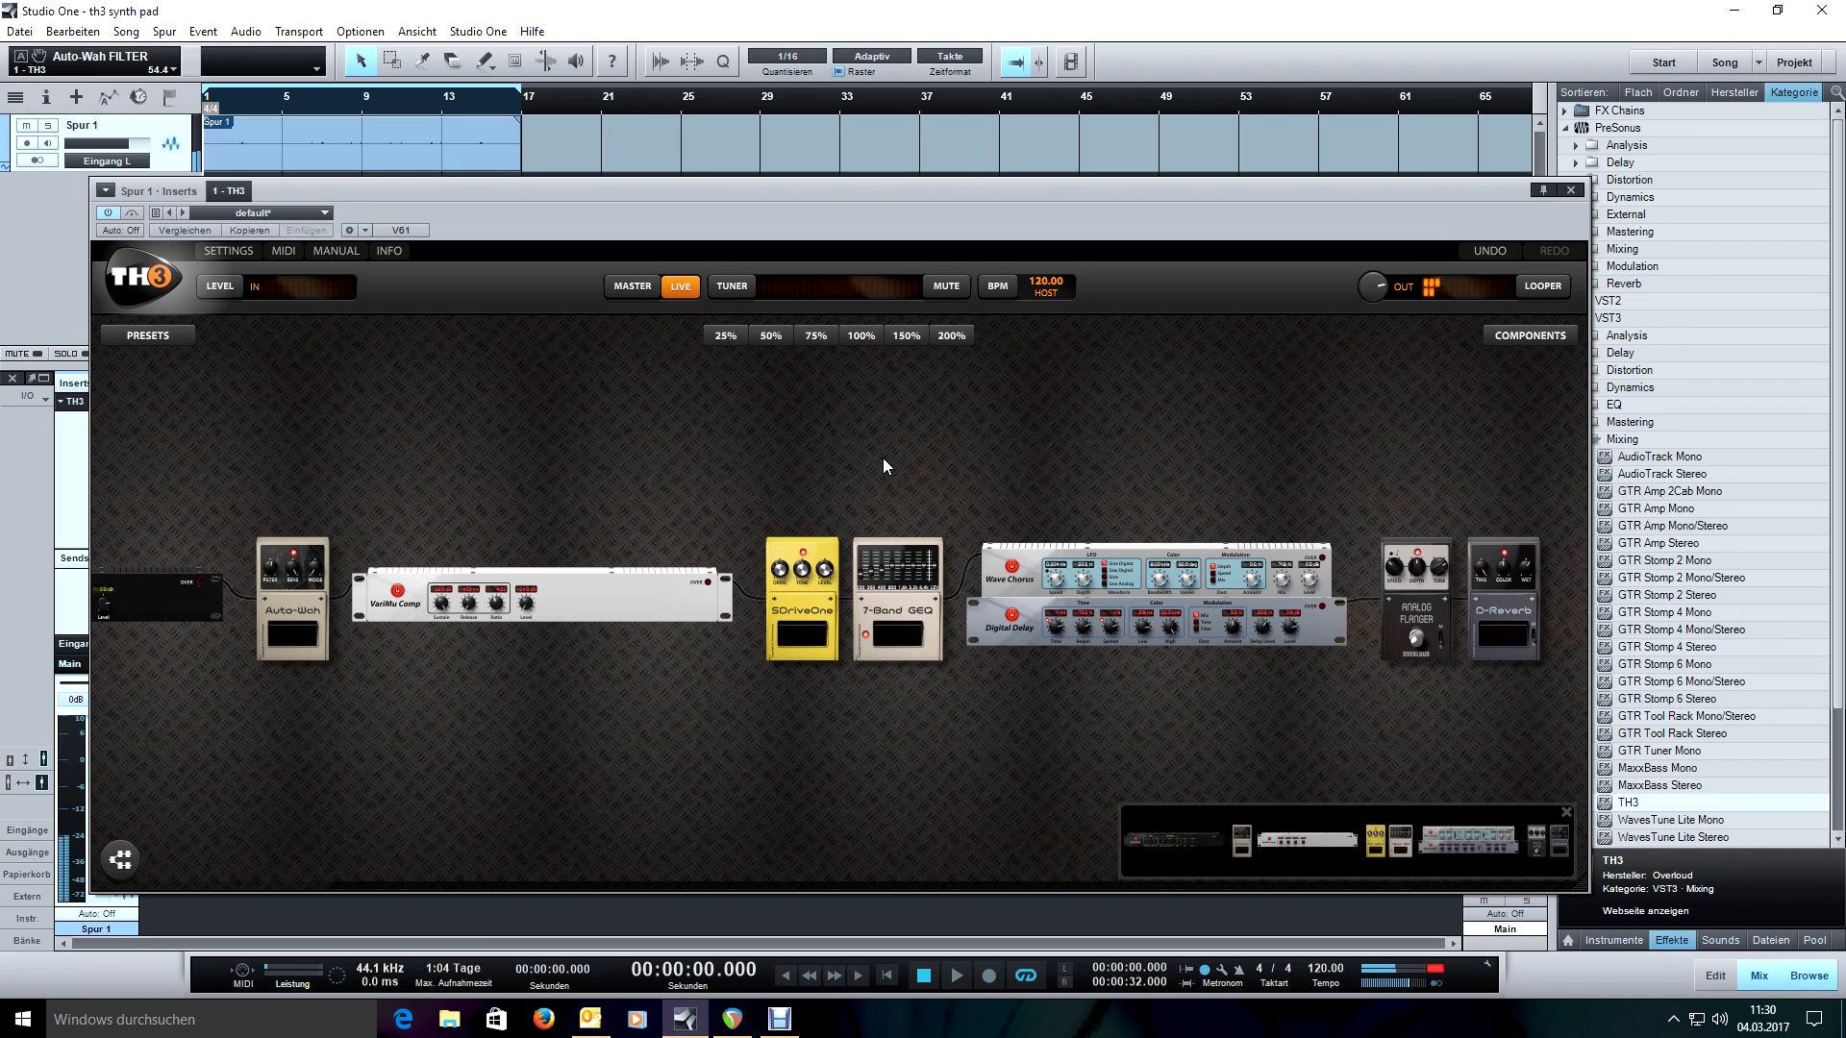
pyautogui.click(874, 454)
pyautogui.hotkey('shift', 'm')
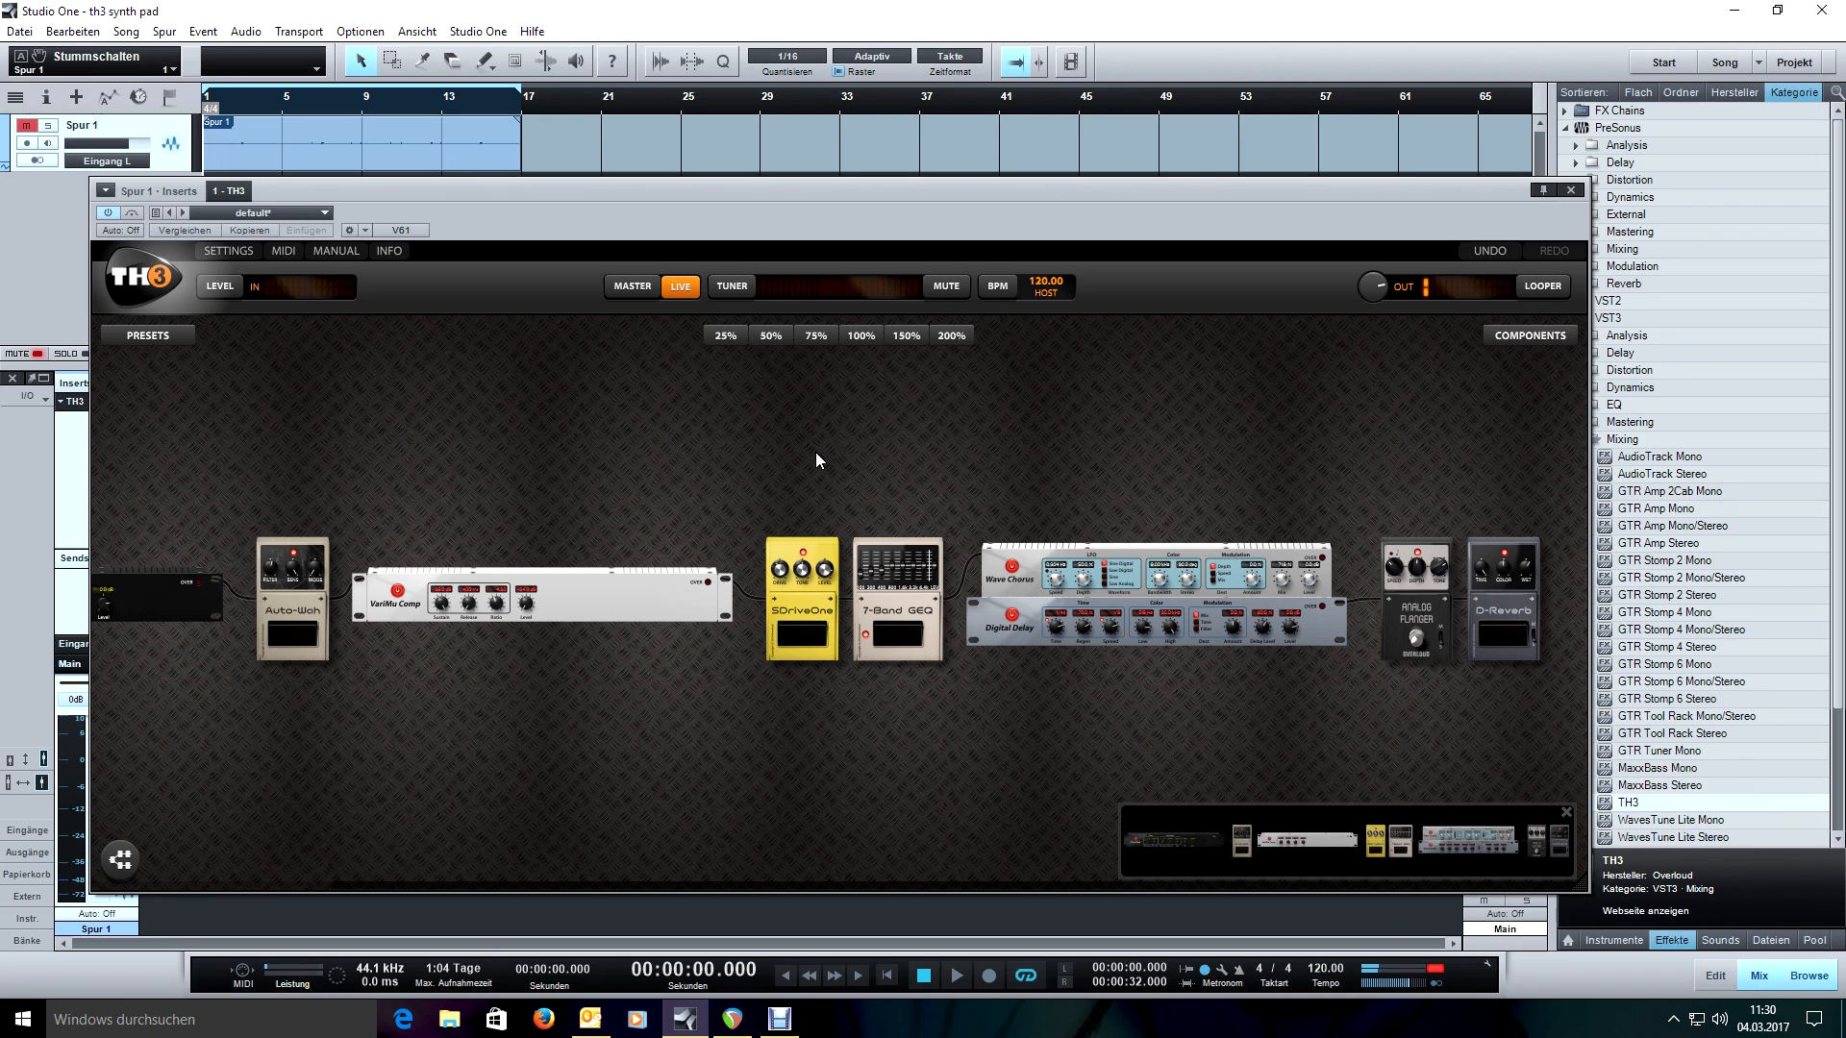
# Review the order of the finished chain, from Pitch Shift and Auto-Wah through to flanger and D-Reverb.
pyautogui.moveTo(656, 459); pyautogui.dragTo(1011, 452)
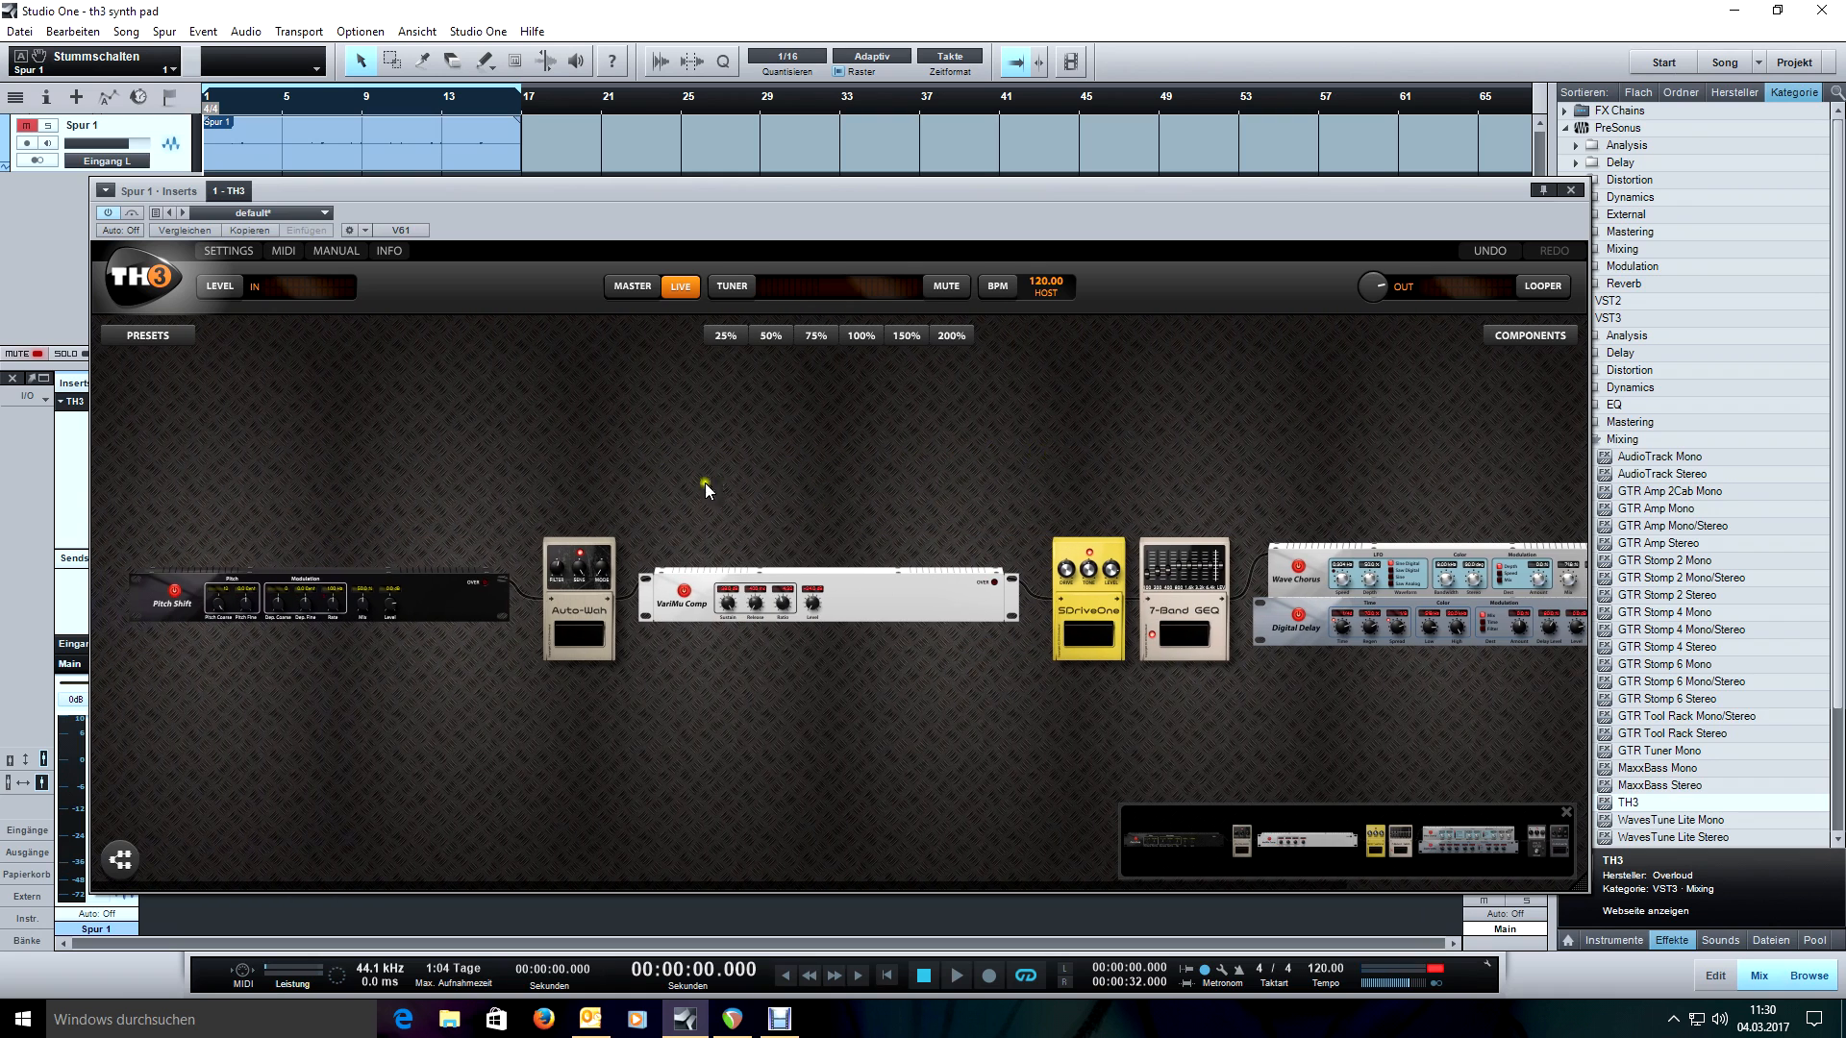
pyautogui.moveTo(840, 471); pyautogui.dragTo(1104, 437)
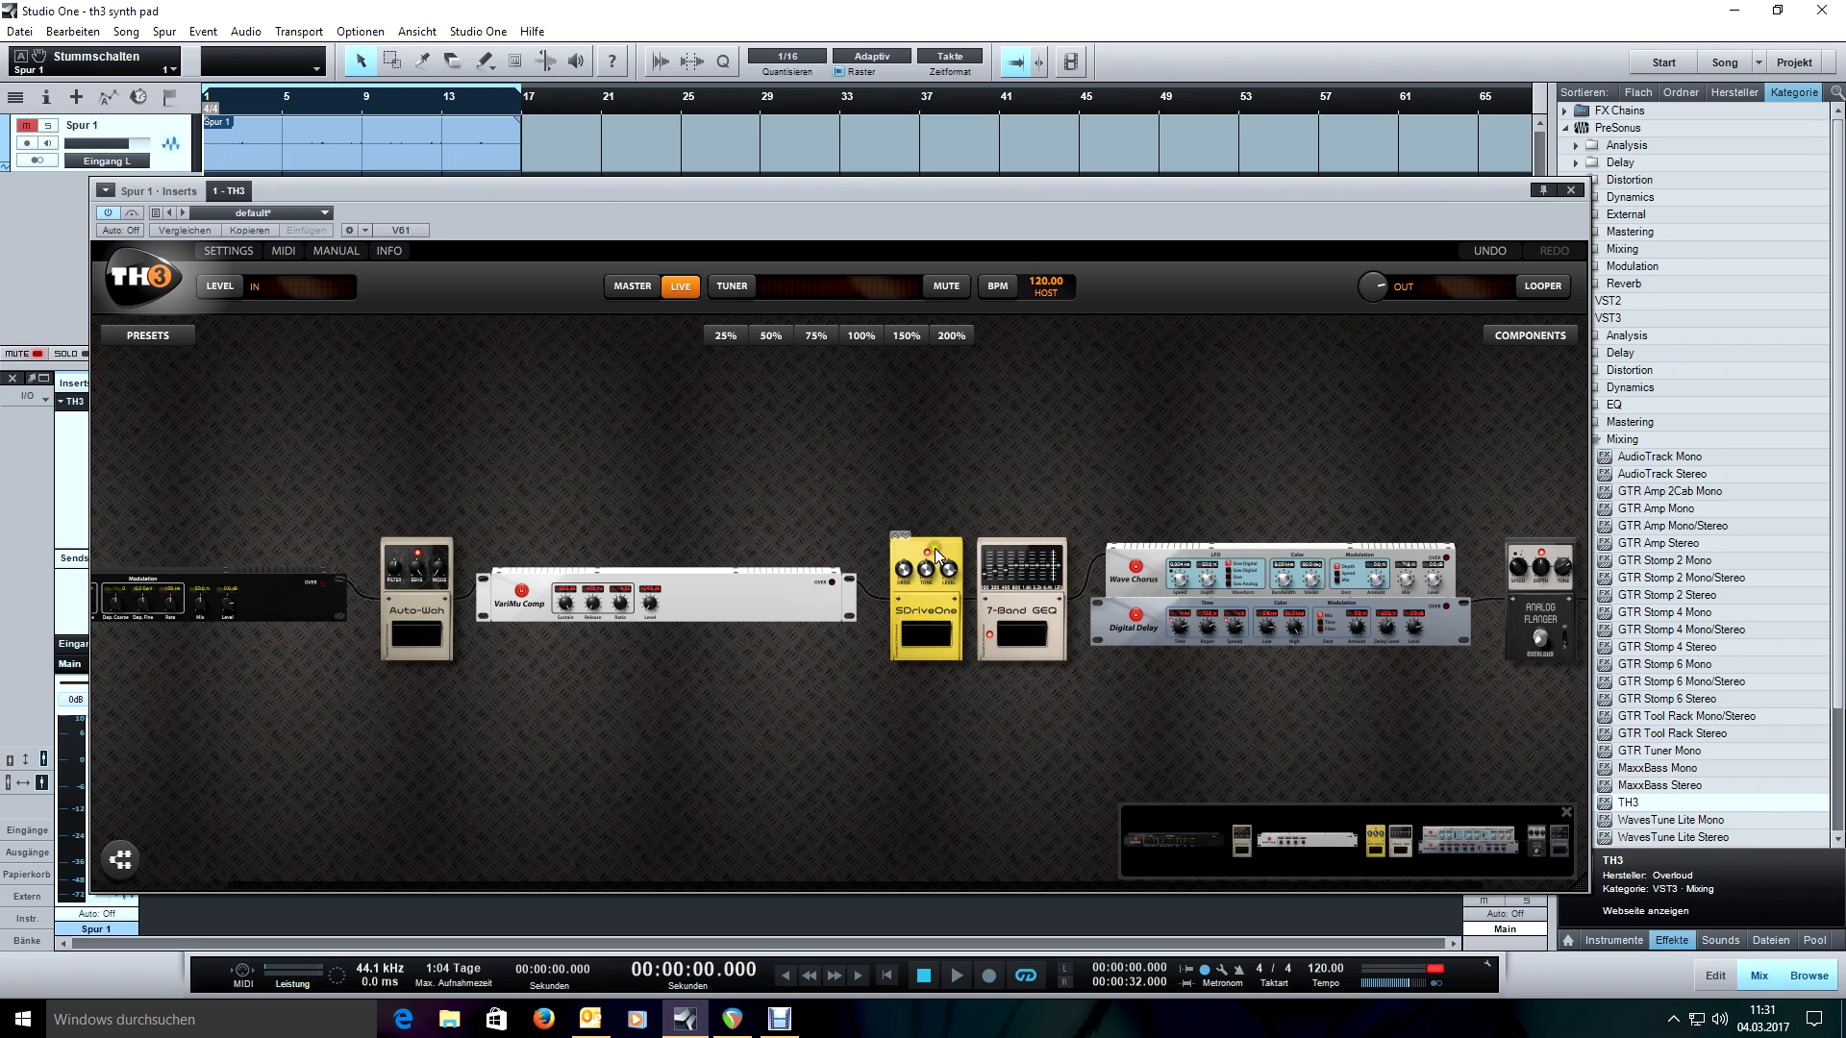
pyautogui.moveTo(838, 644); pyautogui.dragTo(711, 444)
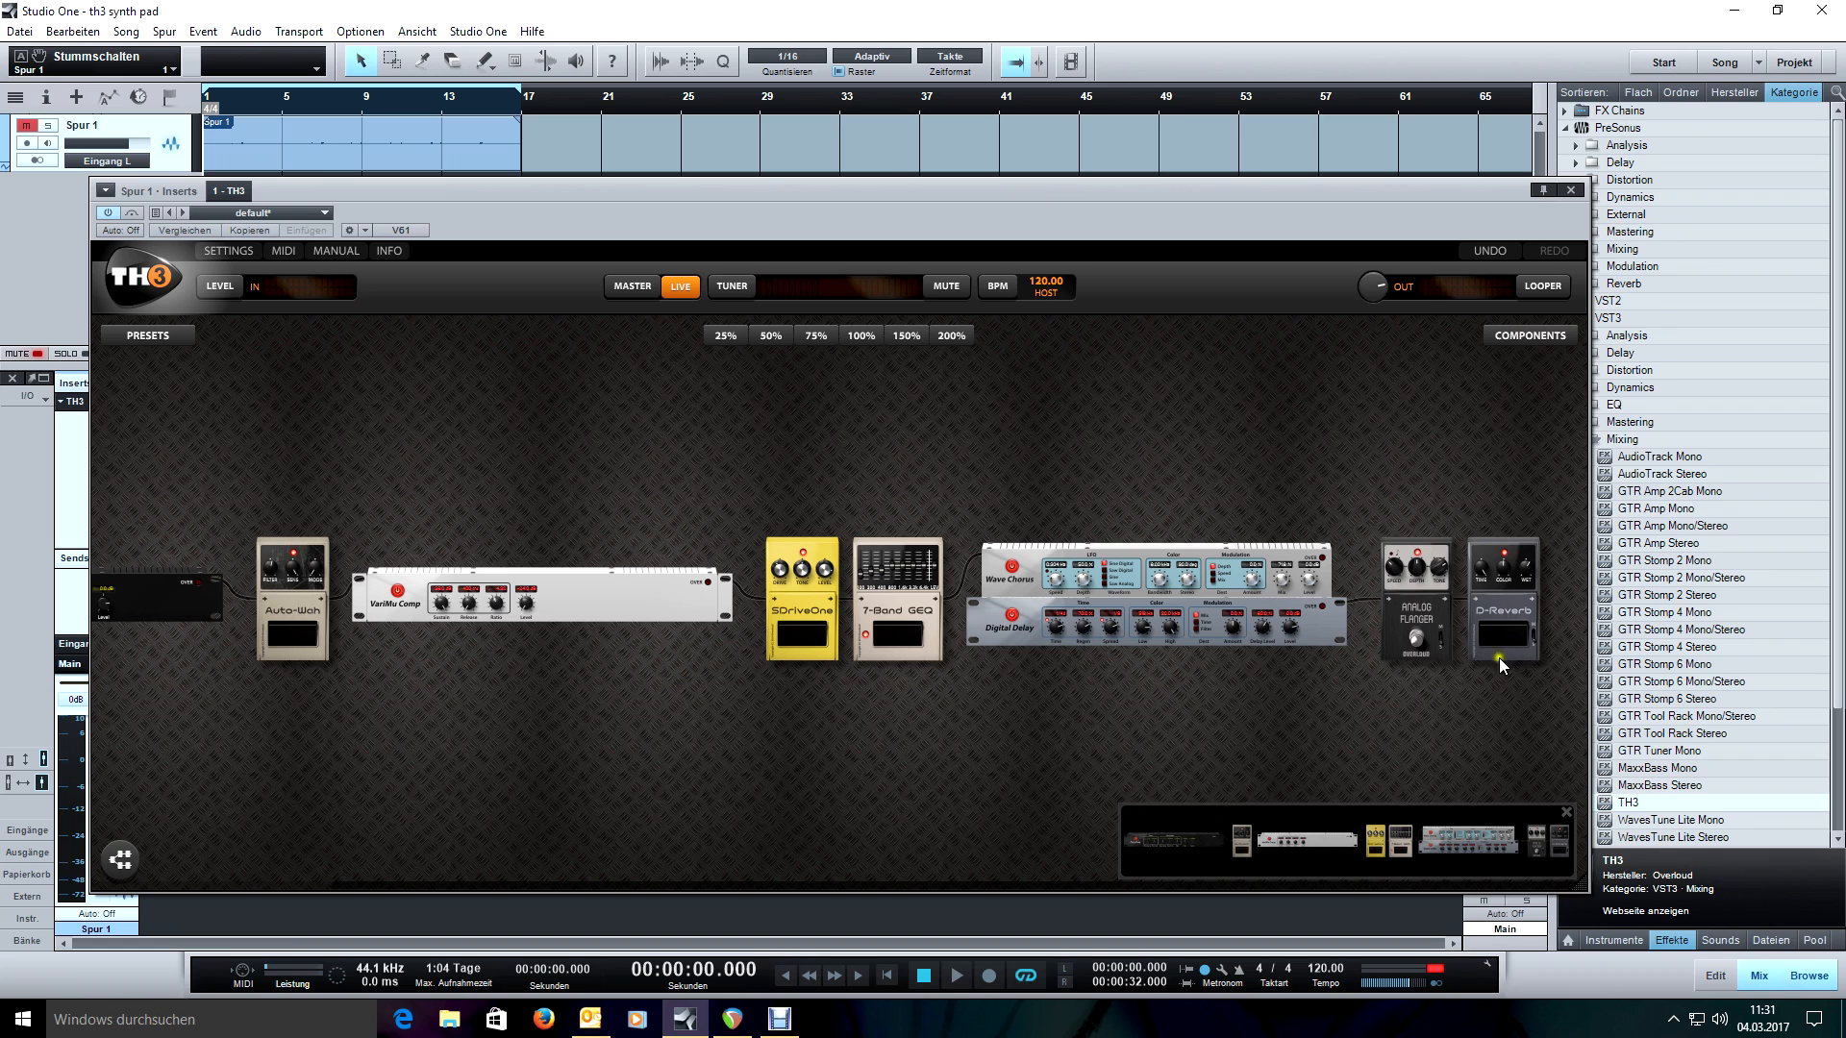
pyautogui.moveTo(1028, 734); pyautogui.dragTo(1423, 710)
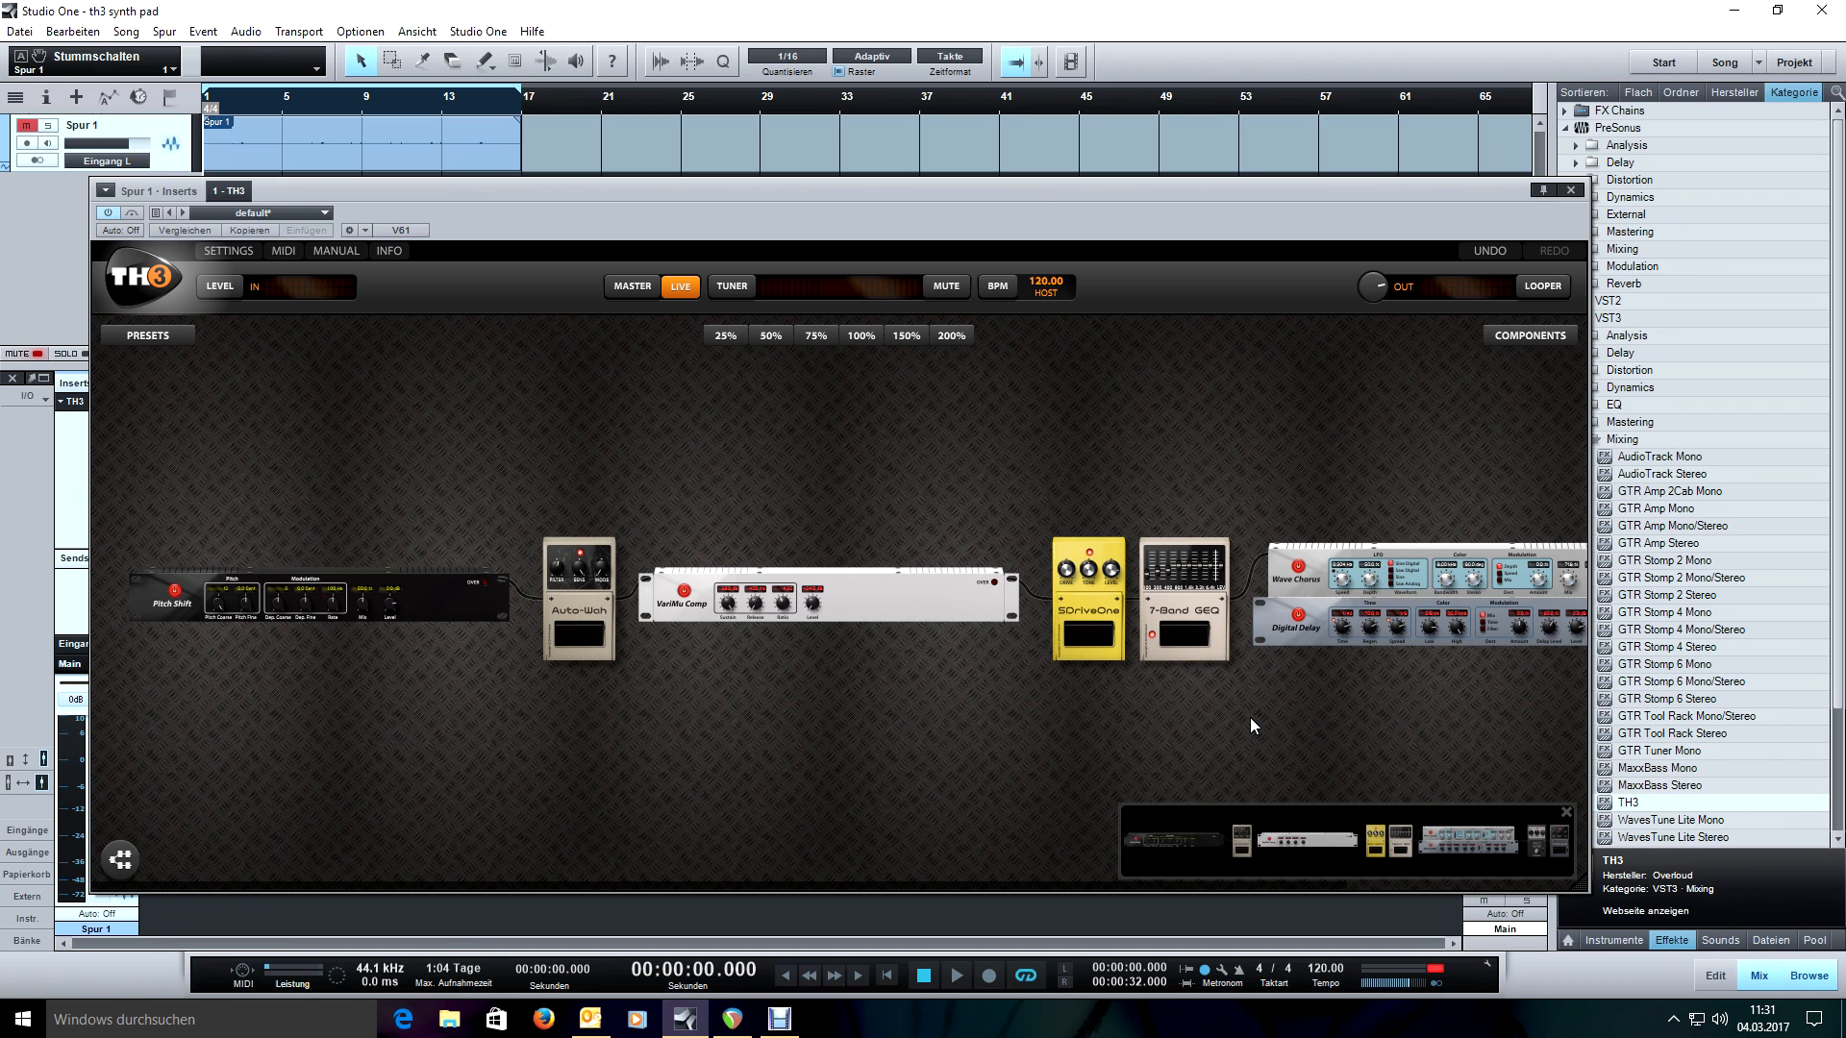
pyautogui.moveTo(1250, 717); pyautogui.dragTo(854, 706)
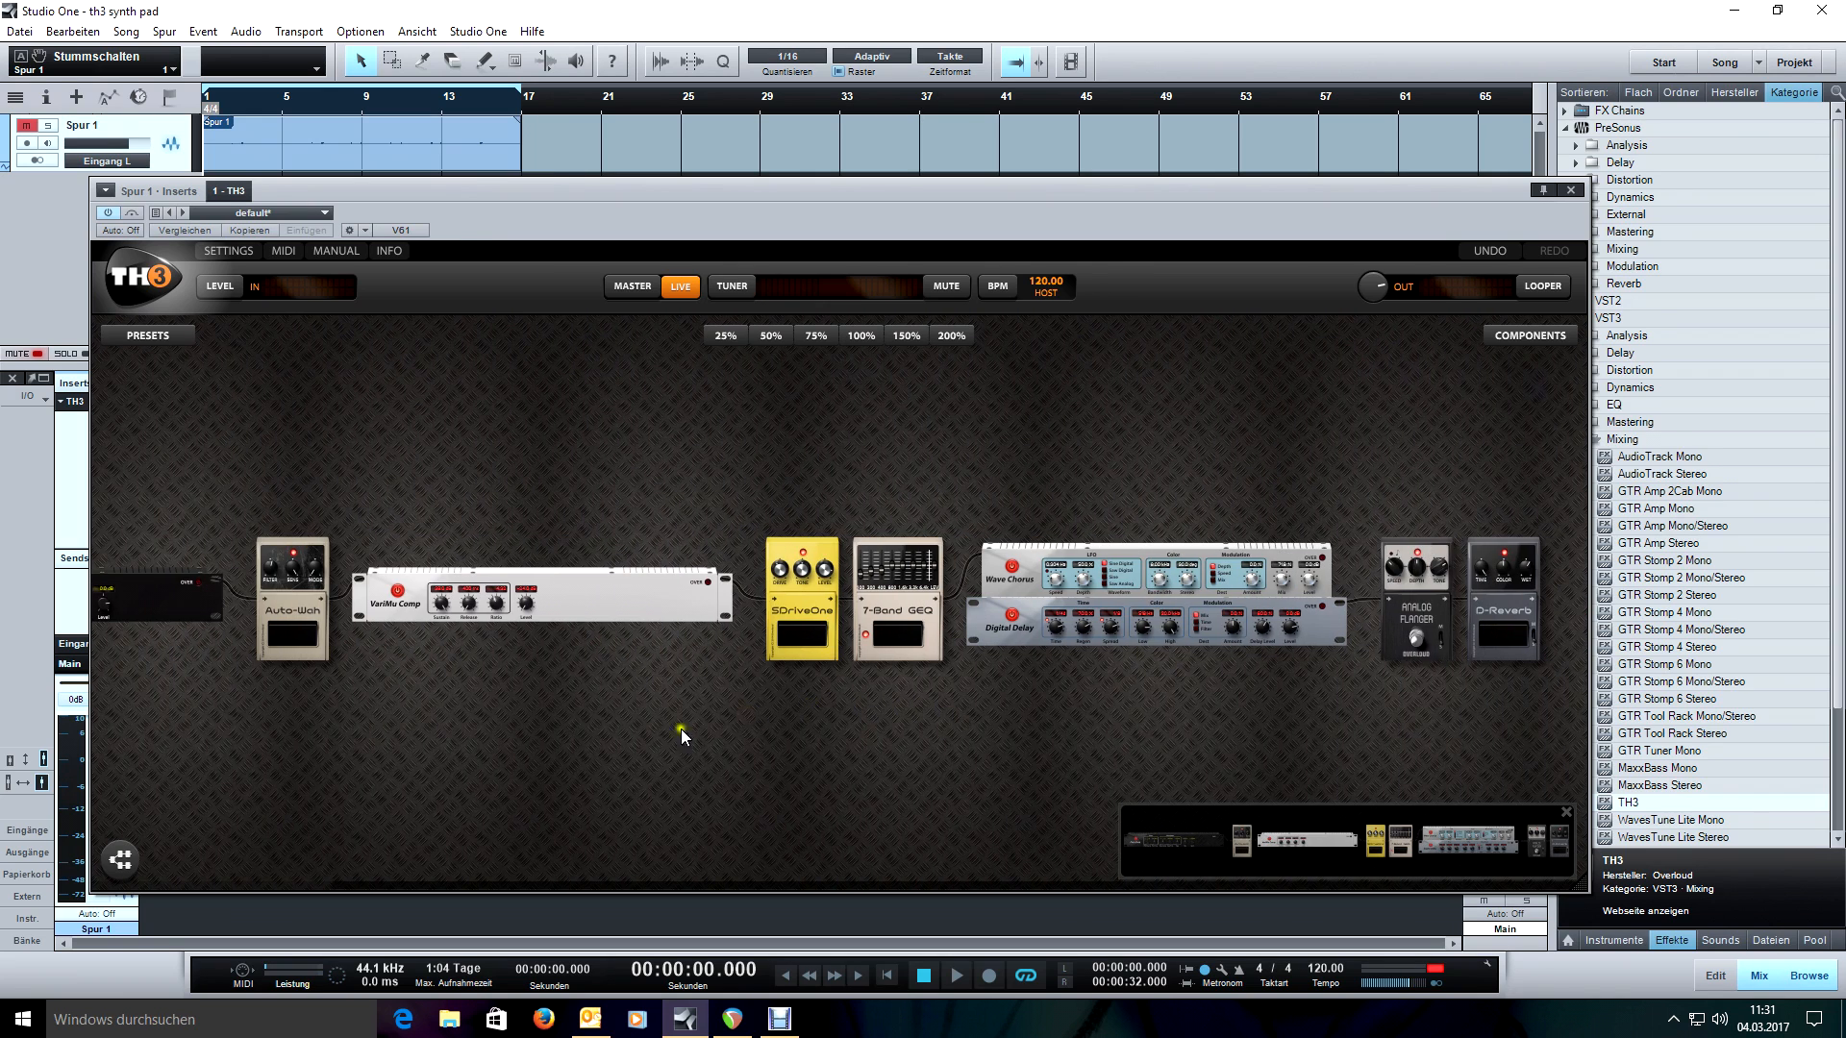
pyautogui.moveTo(680, 729); pyautogui.dragTo(962, 715)
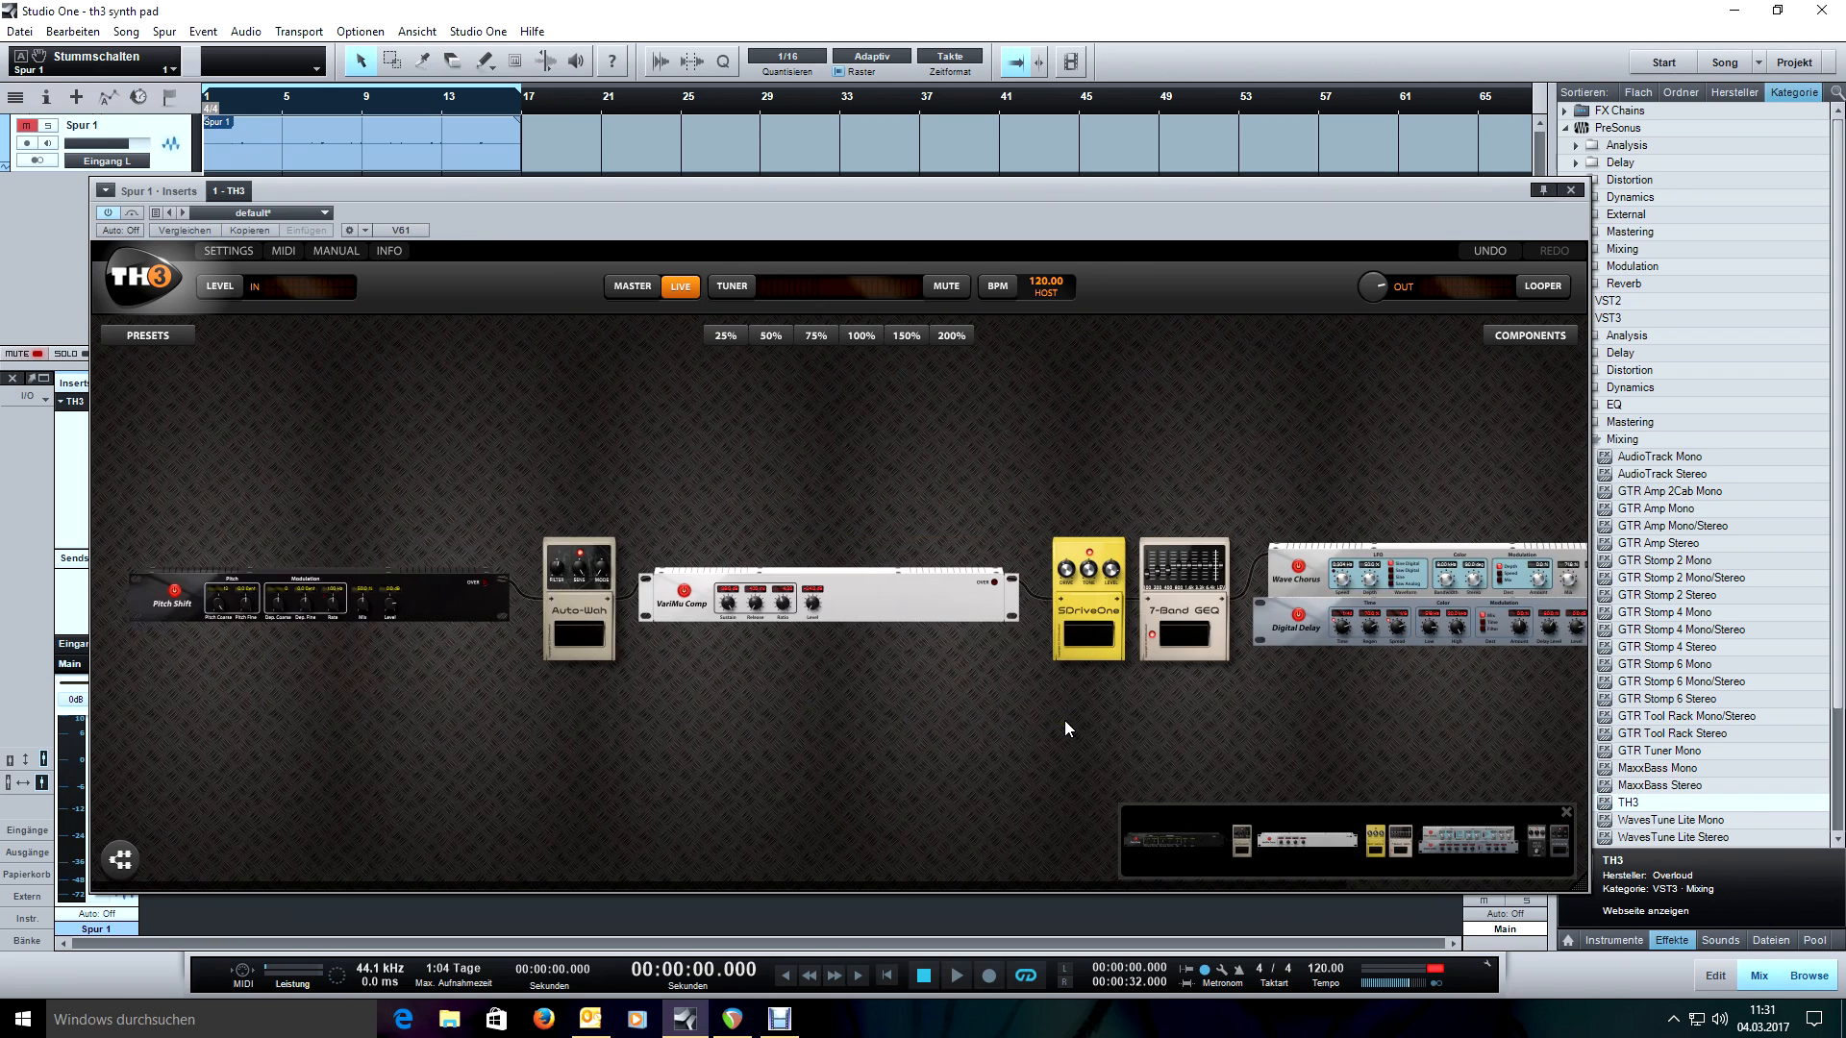